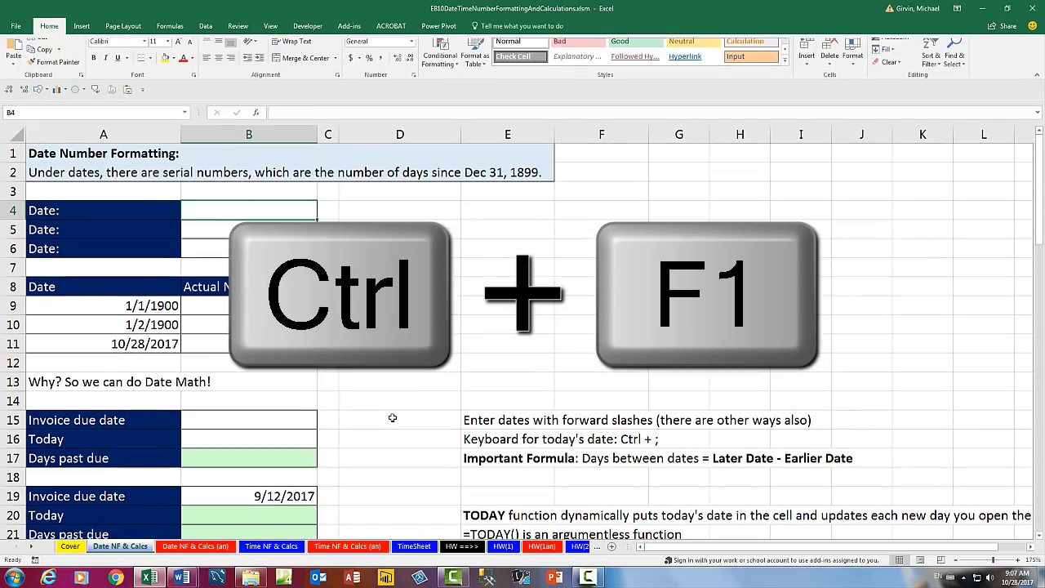
Collapse the ribbon and expand it again, two times in a row
{"action": "key", "text": "ctrl+F1"}
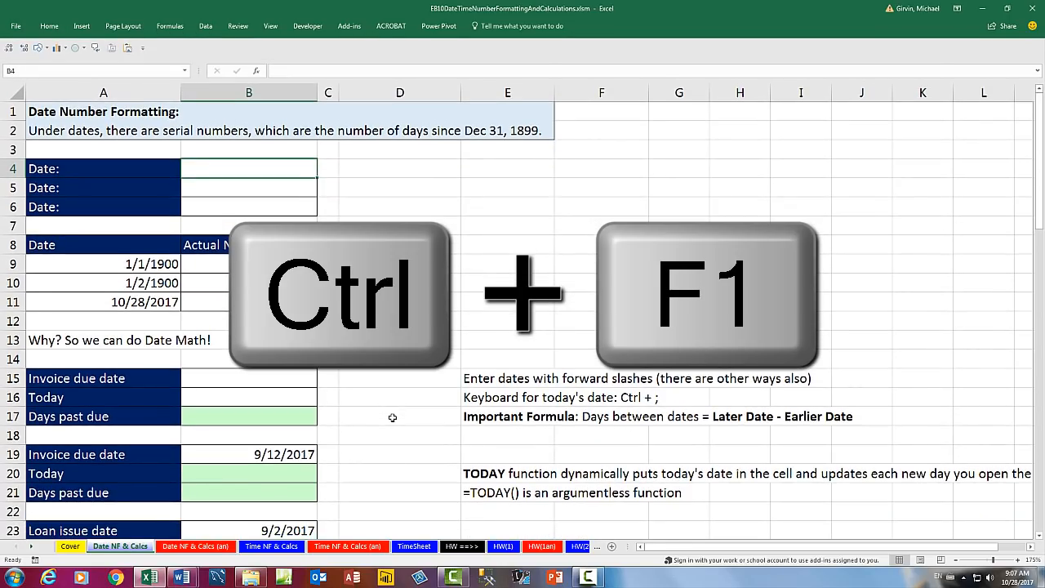
{"action": "key", "text": "ctrl+F1"}
{"action": "key", "text": "ctrl+F1"}
{"action": "key", "text": "ctrl+F1"}
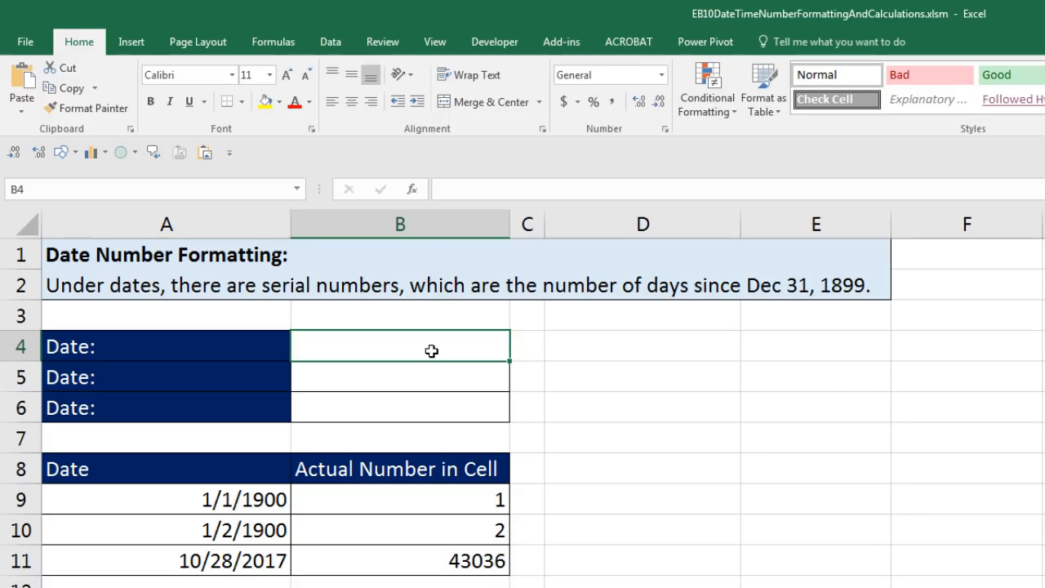
Enter the date 10/28/2017 in cell B4, keeping that cell selected
{"action": "type", "text": "10"}
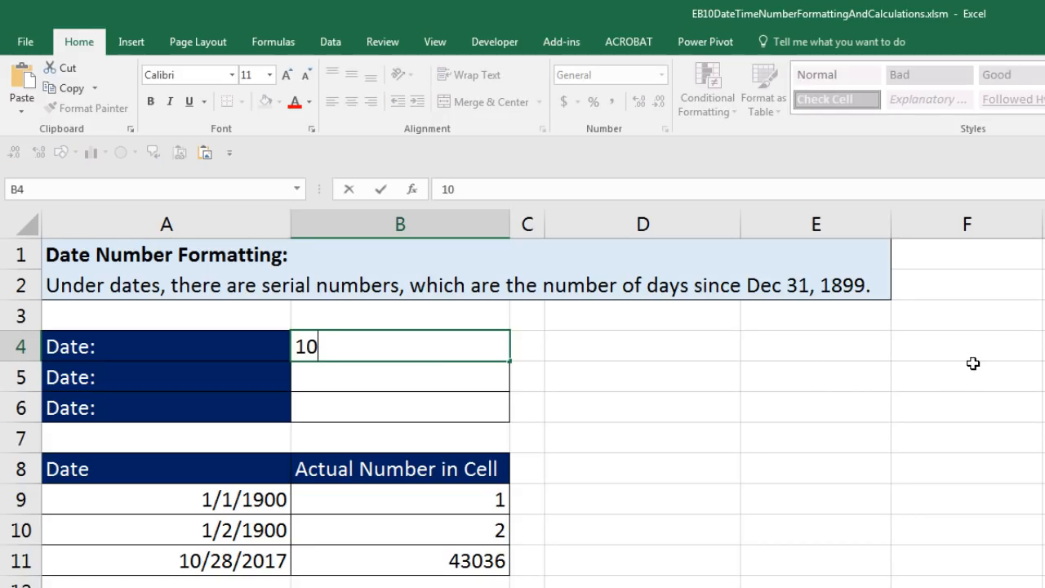
{"action": "type", "text": "/28"}
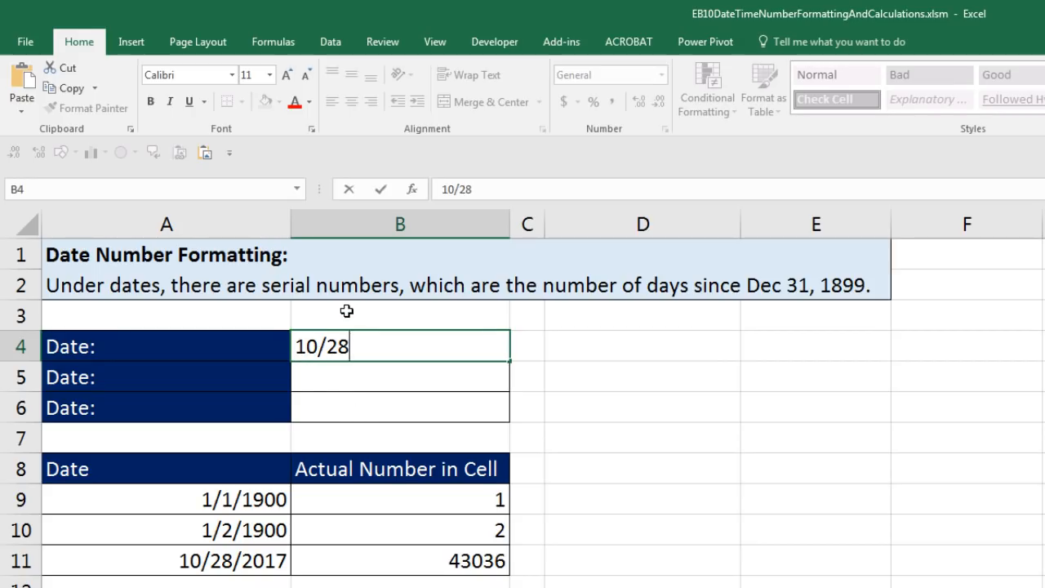
{"action": "type", "text": "/2017"}
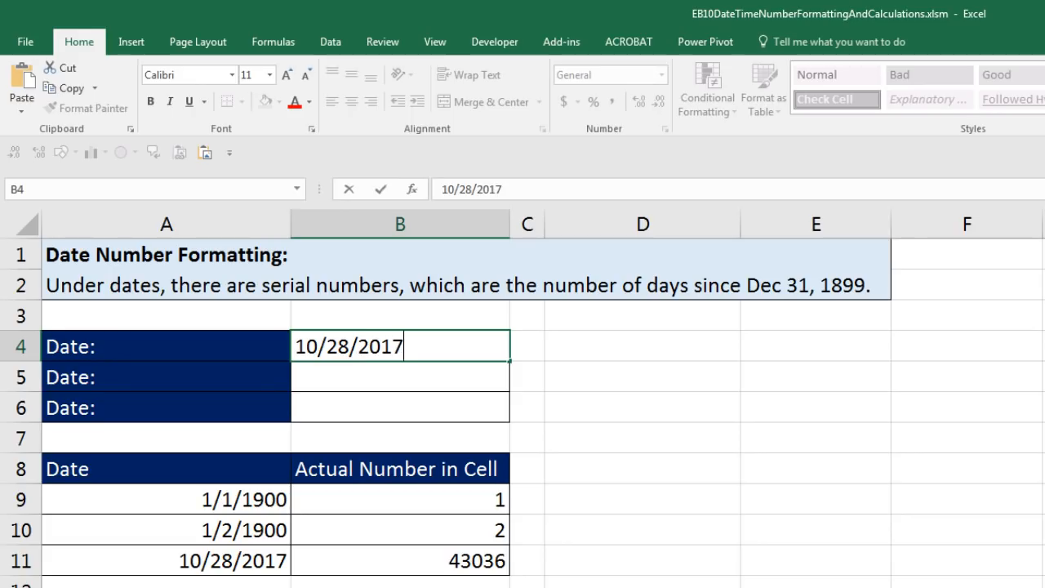
{"action": "key", "text": "ctrl+Return"}
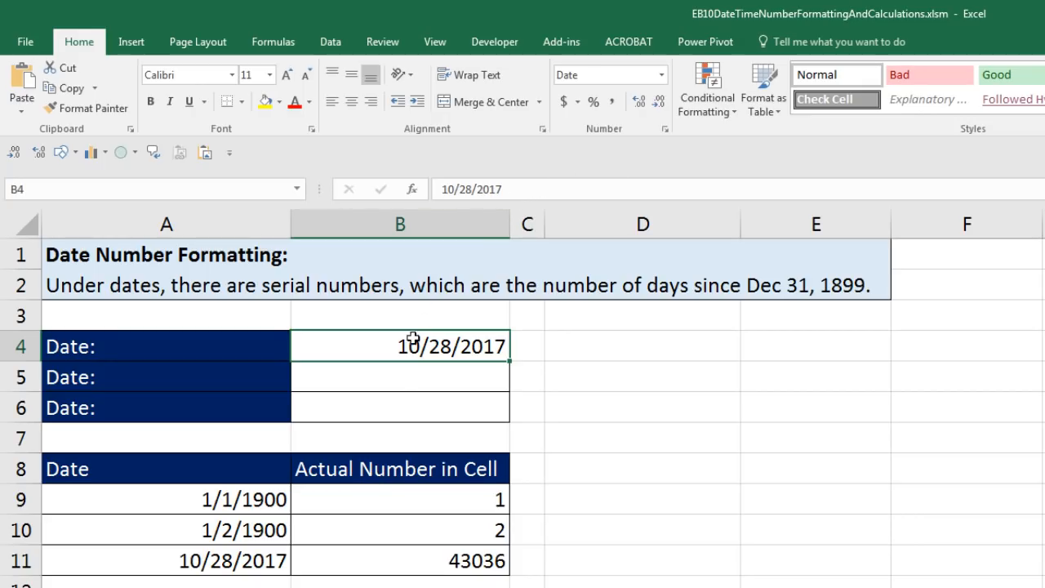
Enter the date 10/28/2017 in cell B5 and change its number format to General
{"action": "left_click", "coordinate": [401, 377]}
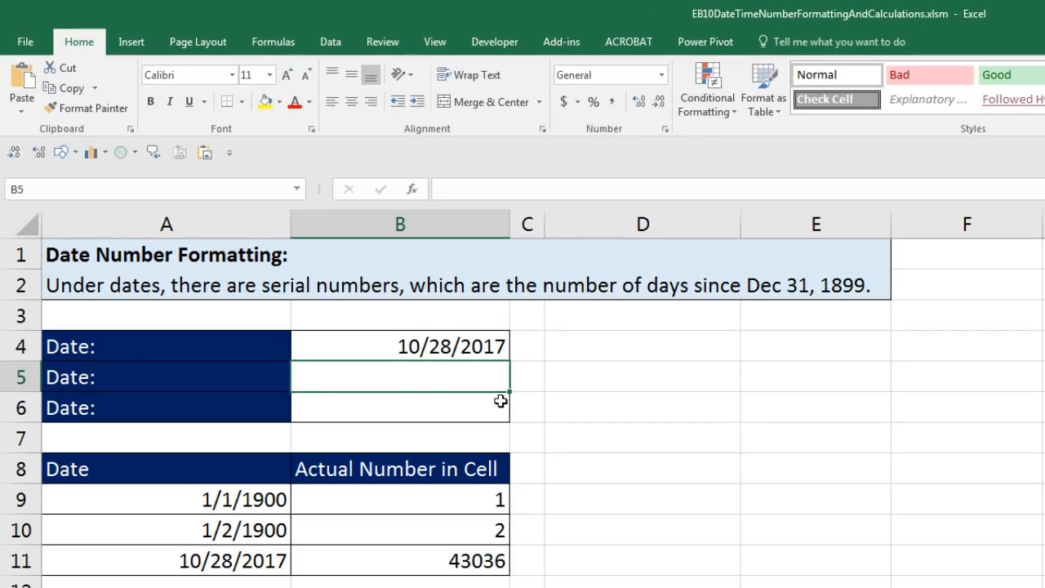
{"action": "type", "text": "10/"}
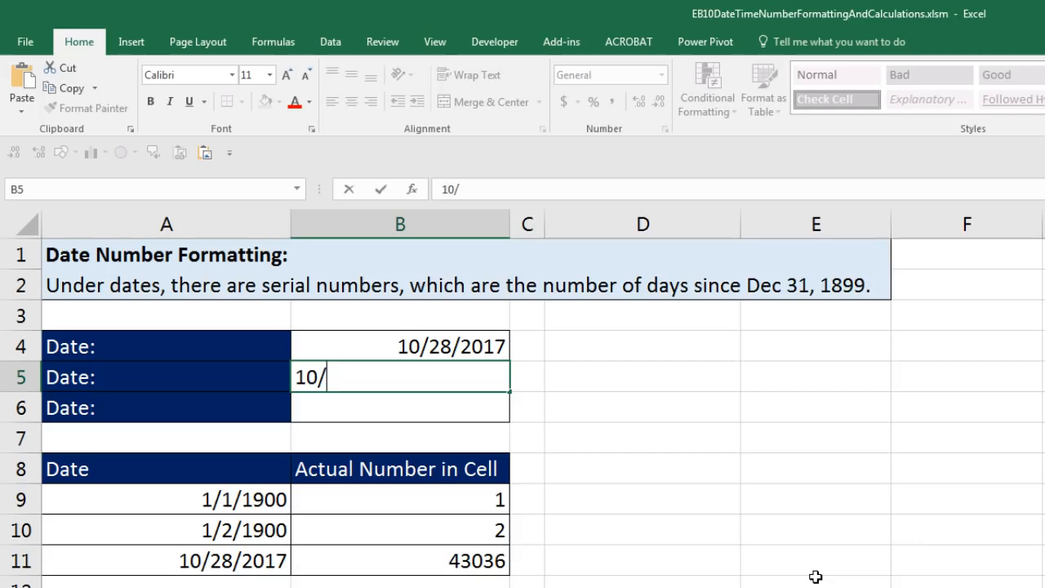
{"action": "type", "text": "28/2017"}
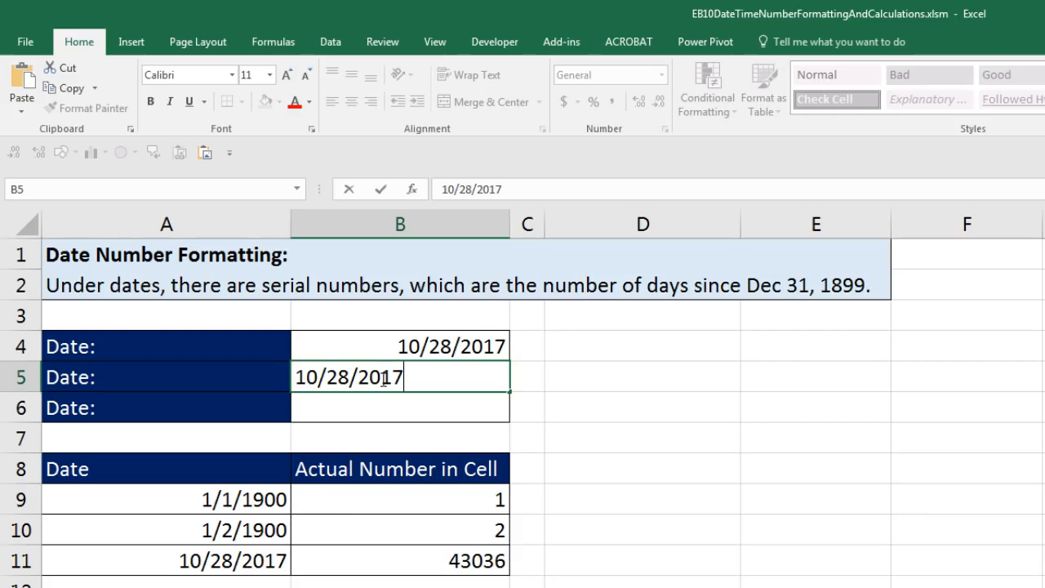
{"action": "key", "text": "ctrl+Return"}
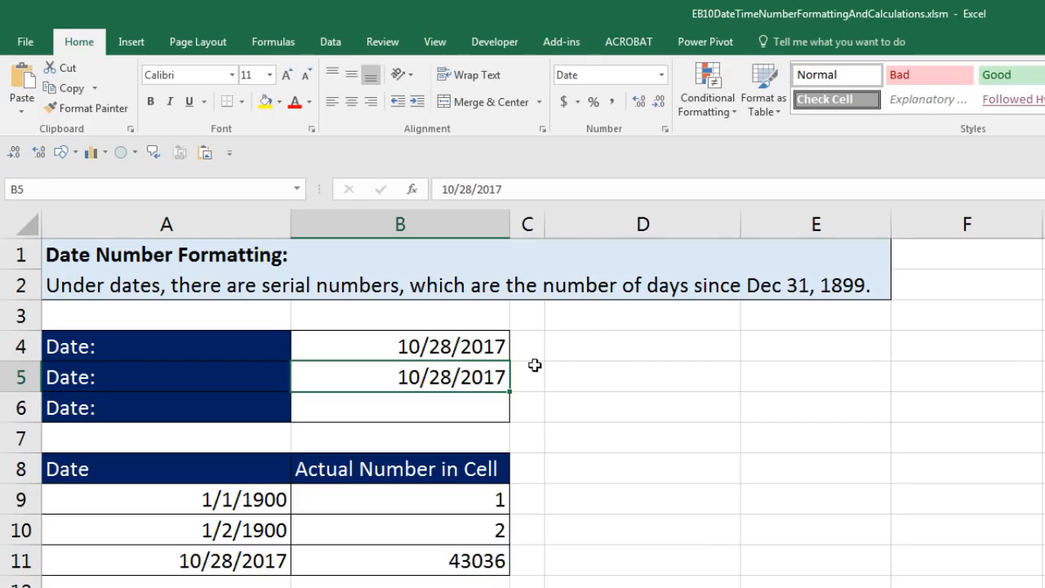
{"action": "left_click", "coordinate": [661, 75]}
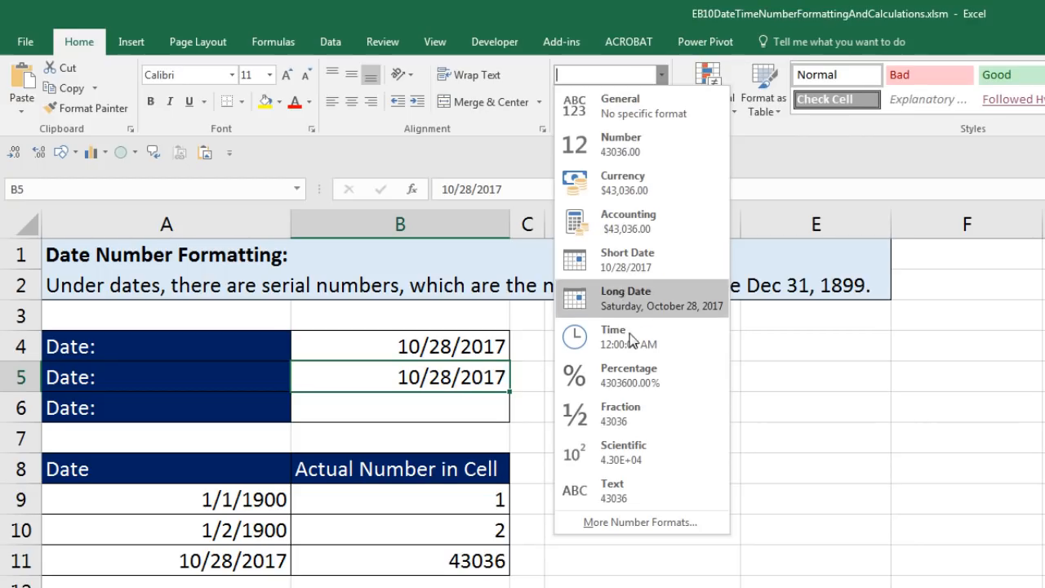
{"action": "left_click", "coordinate": [629, 120]}
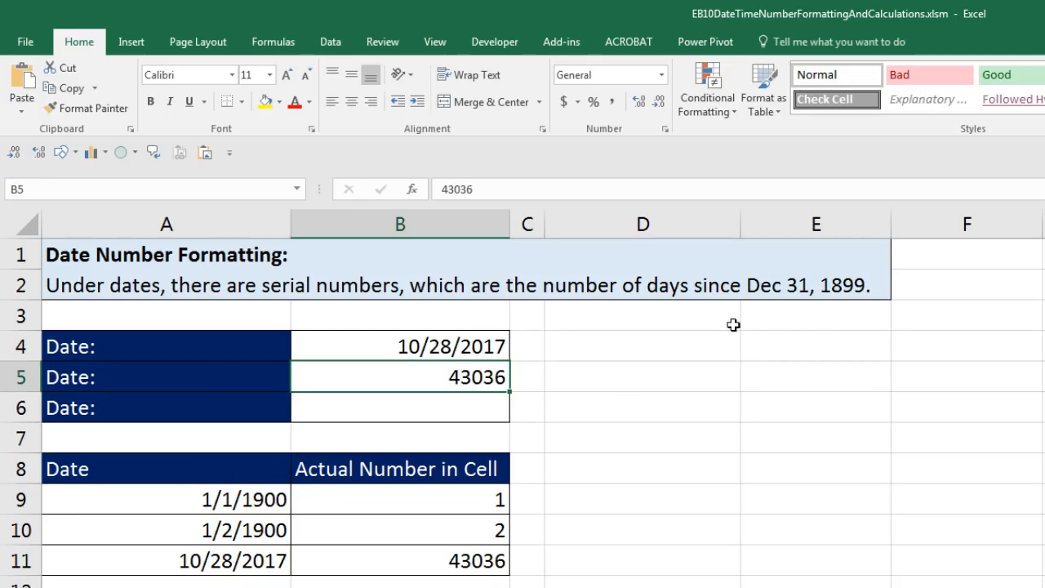
Inspect the serial numbers stored for the three sample dates in cells B9, B10 and B11
{"action": "left_click", "coordinate": [476, 496]}
{"action": "left_click", "coordinate": [454, 533]}
{"action": "left_click", "coordinate": [408, 561]}
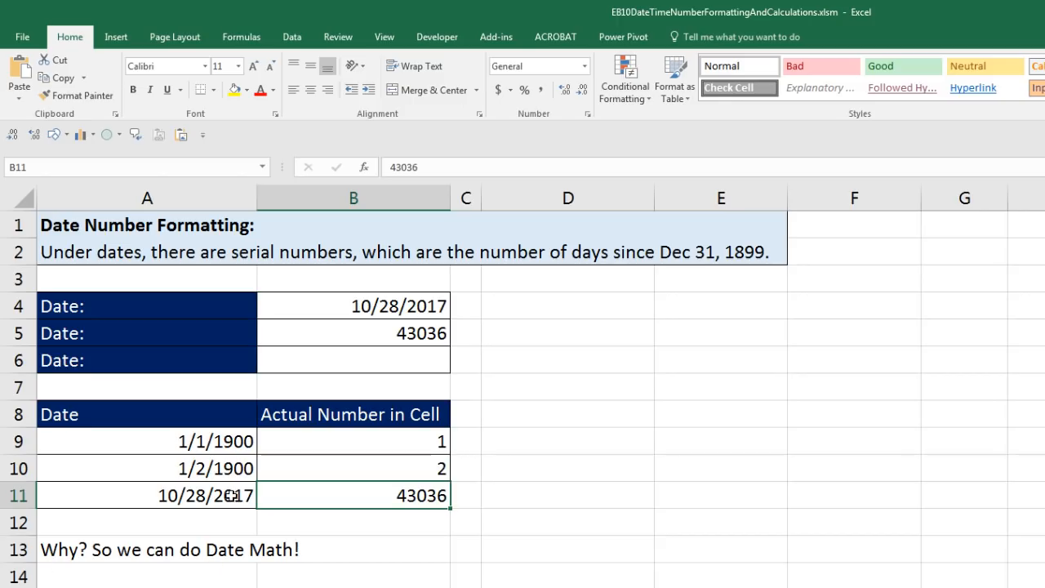
Enter 9/12/2017 as the invoice due date in B15 and today's date, 10/28/2017, as a fixed value in B16
{"action": "scroll", "coordinate": [232, 495], "scroll_direction": "down", "scroll_amount": 1}
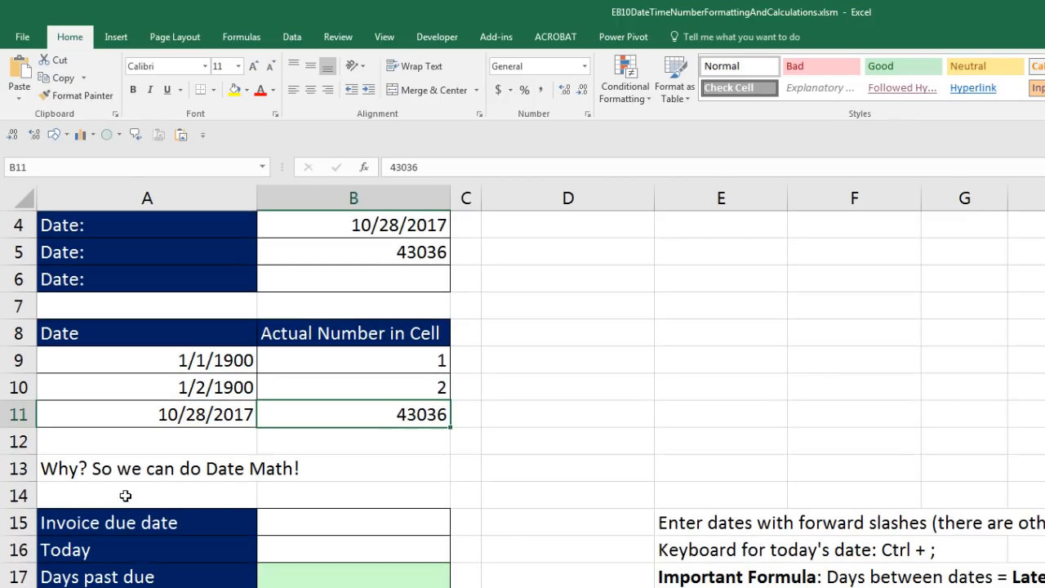
{"action": "left_click", "coordinate": [324, 520]}
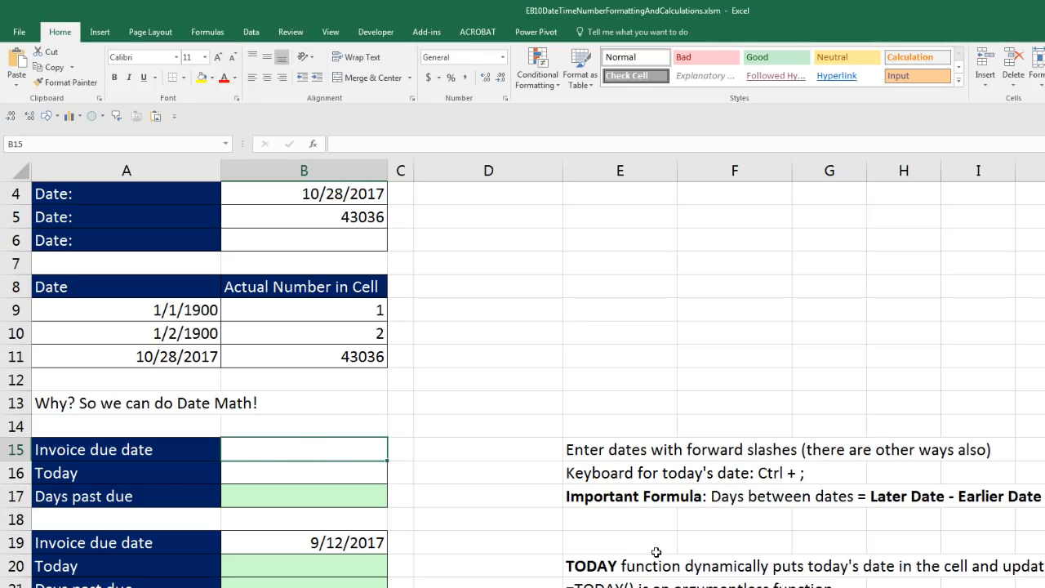
{"action": "type", "text": "9/12/2017"}
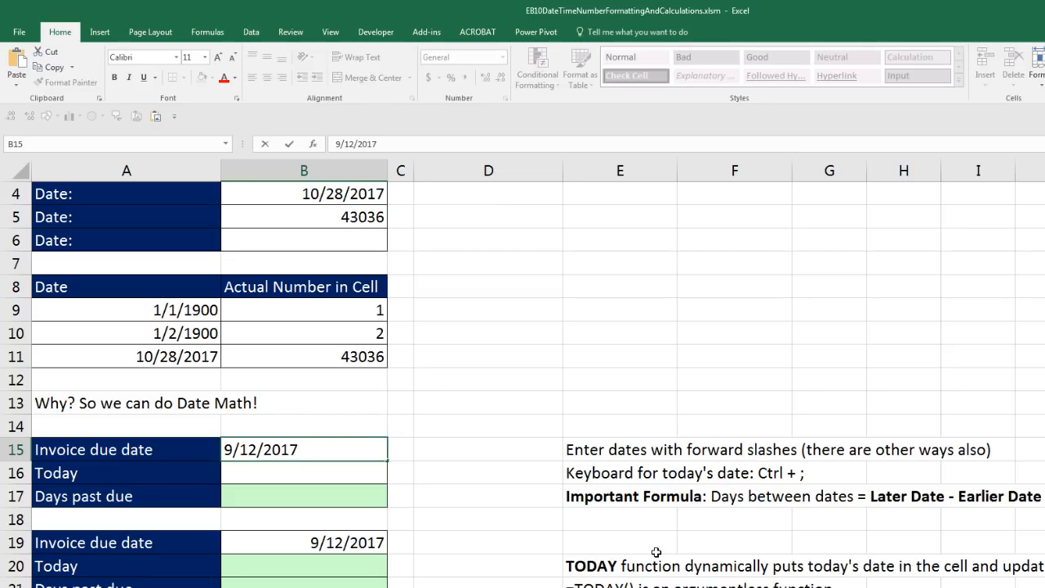
{"action": "key", "text": "Return"}
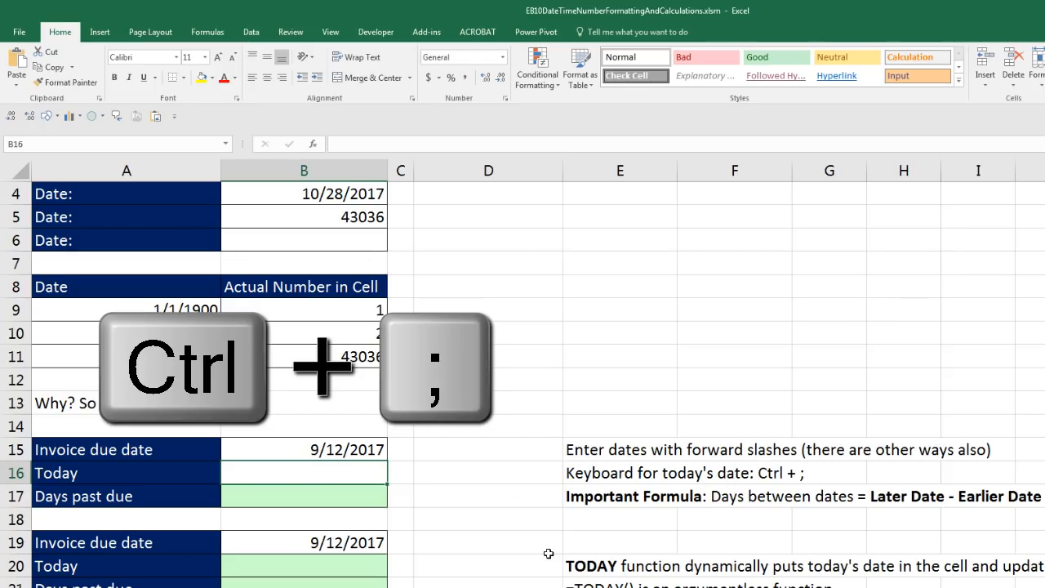
{"action": "key", "text": "ctrl+semicolon"}
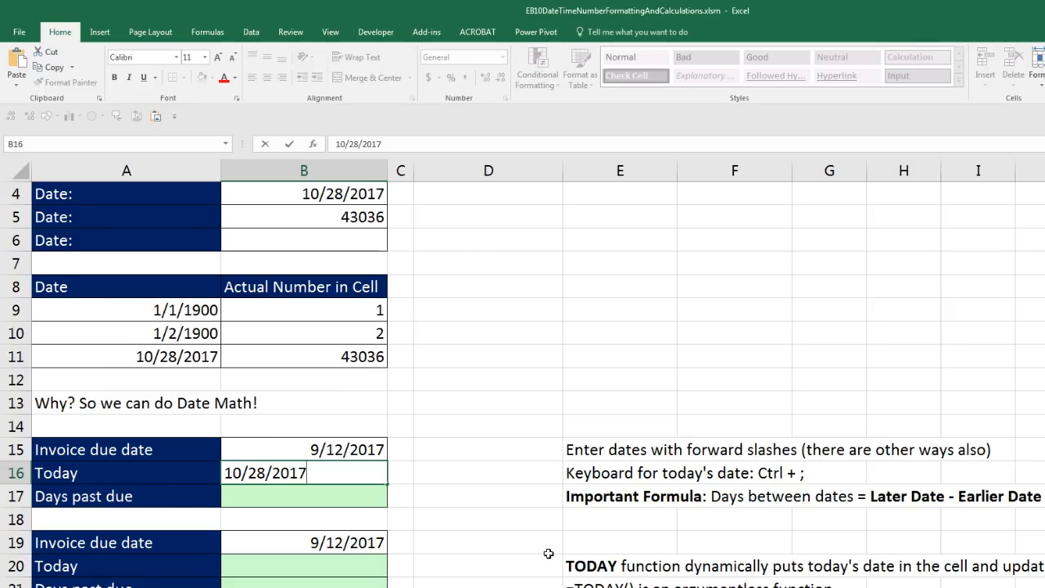
{"action": "key", "text": "Return"}
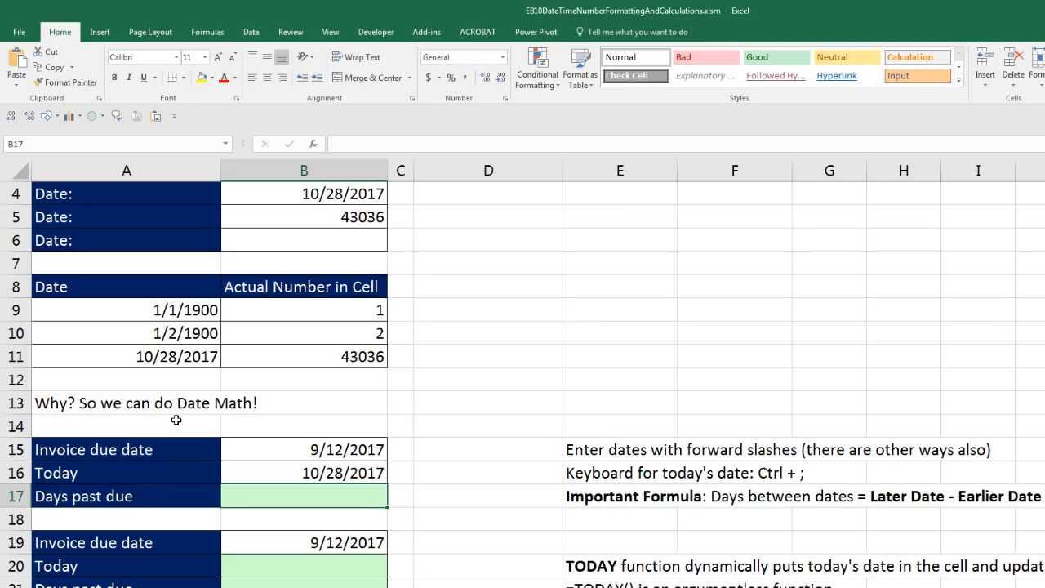
Apply the General number format to the two dates in B15:B16 to compare their serial numbers, and undo the format change
{"action": "left_click", "coordinate": [283, 445]}
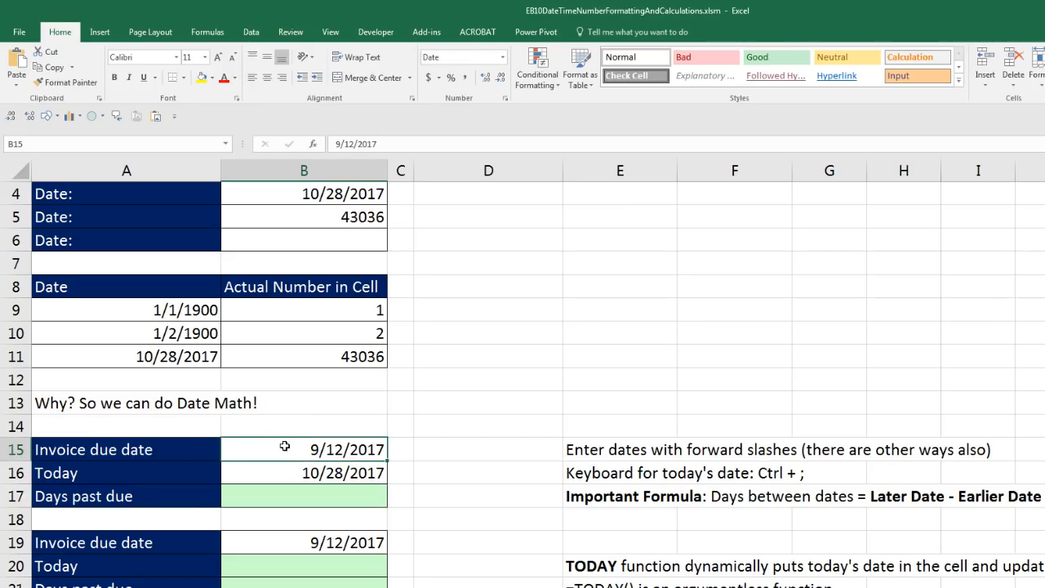
{"action": "left_click", "coordinate": [326, 473]}
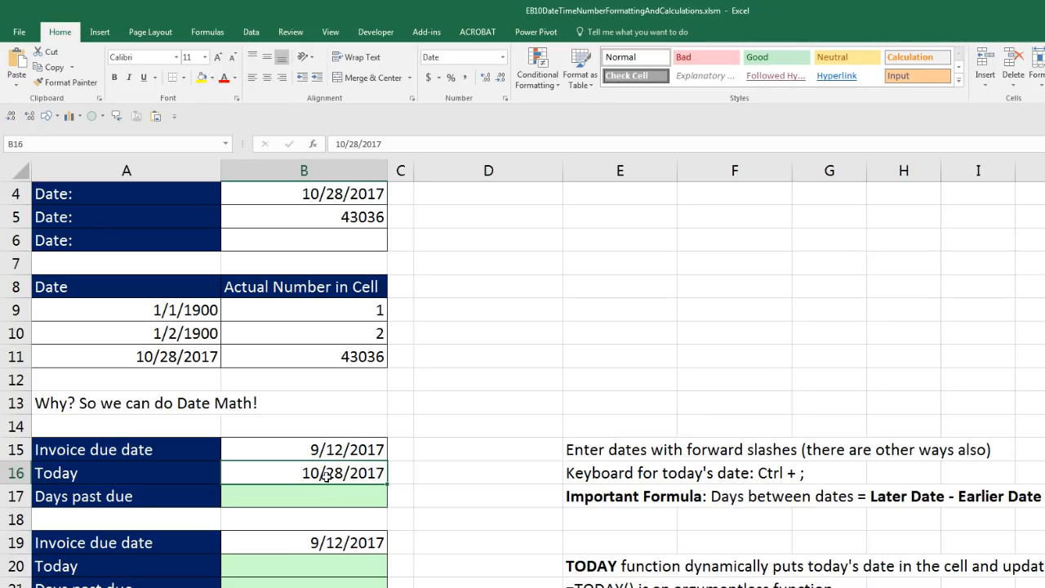
{"action": "left_click", "coordinate": [318, 449]}
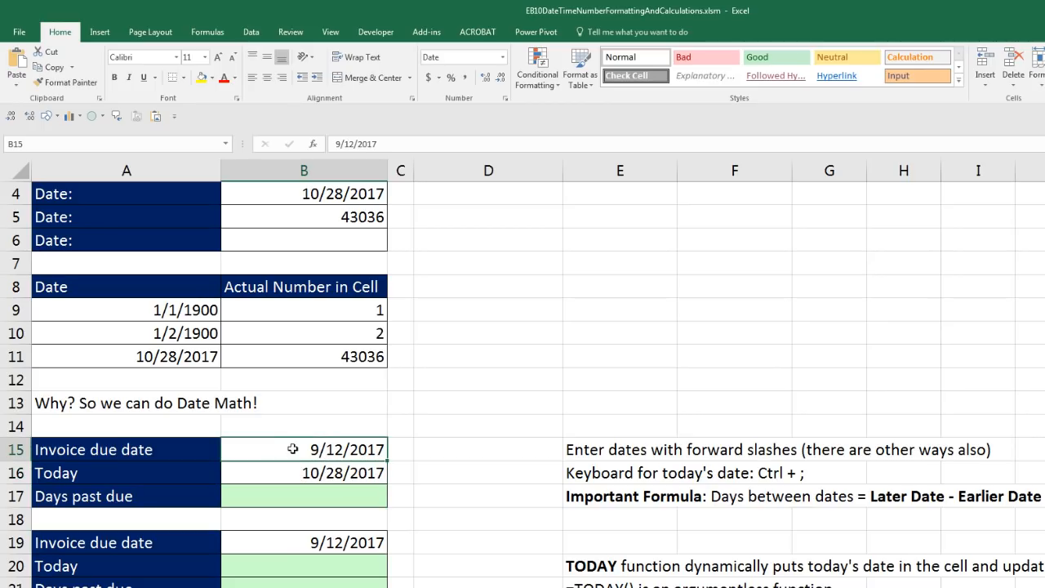
{"action": "left_click_drag", "start_coordinate": [278, 448], "coordinate": [278, 471]}
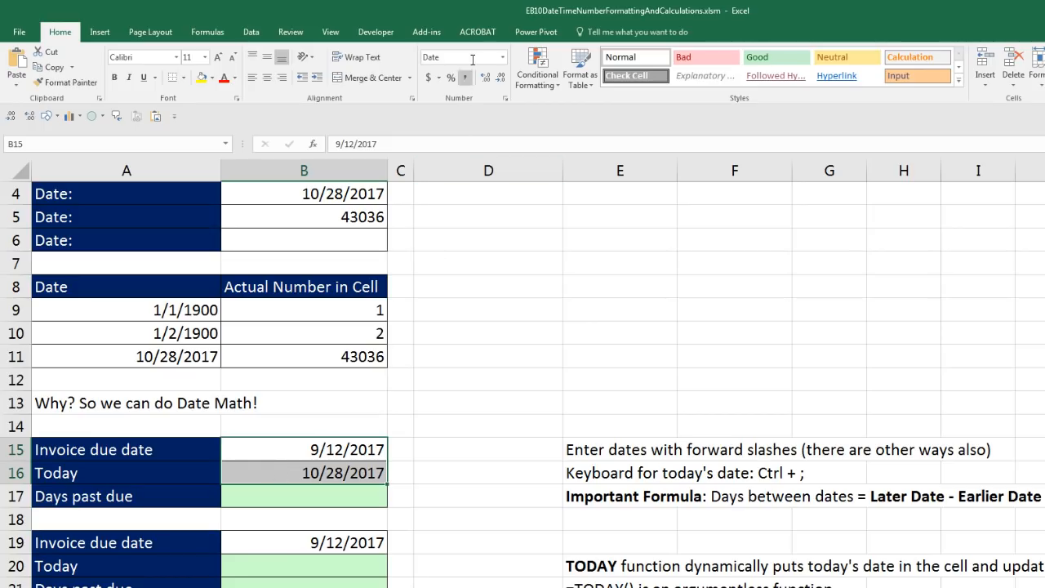
{"action": "left_click", "coordinate": [503, 57]}
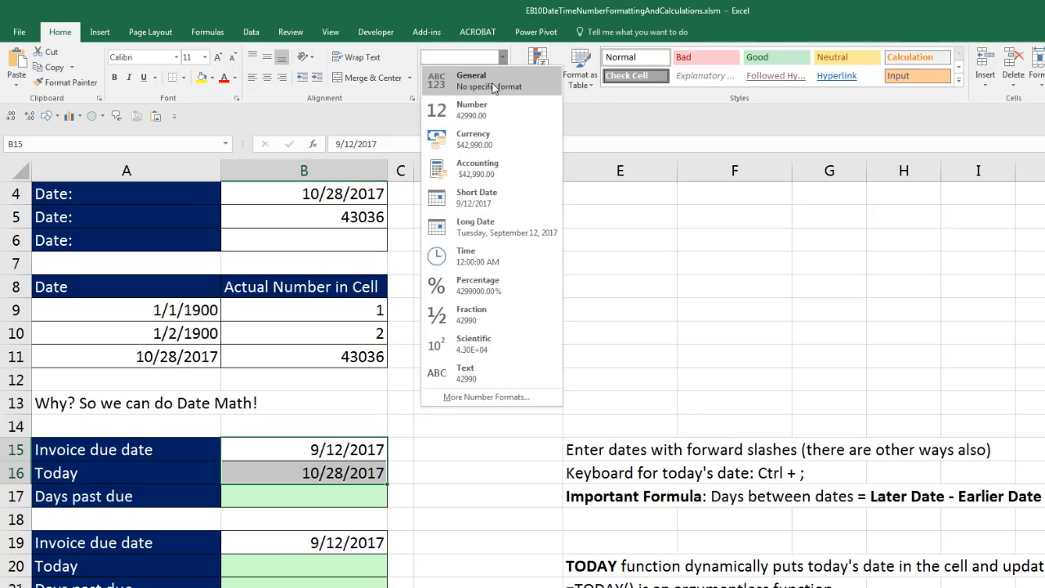
{"action": "left_click", "coordinate": [481, 80]}
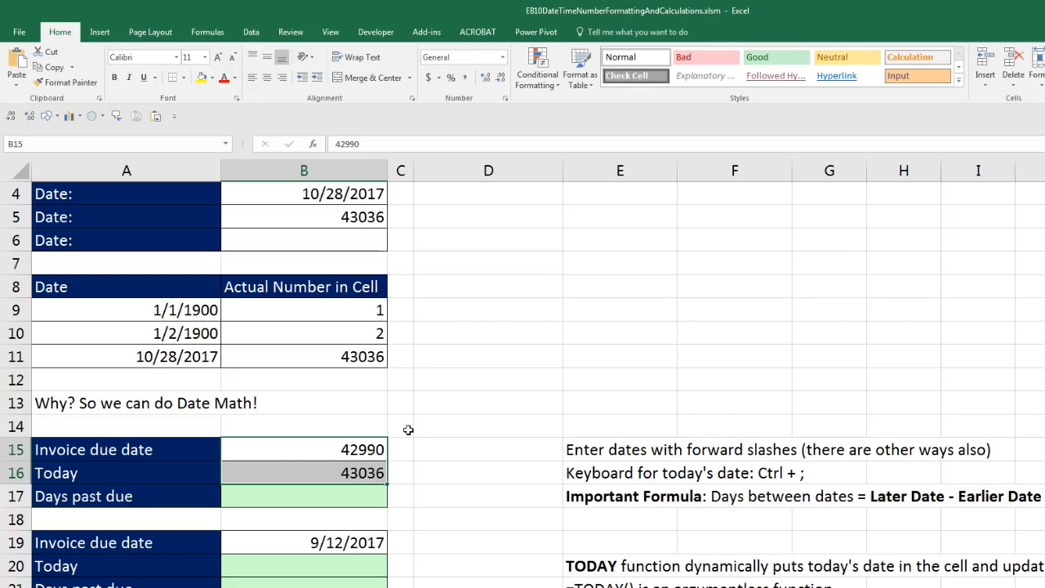
{"action": "left_click", "coordinate": [372, 475]}
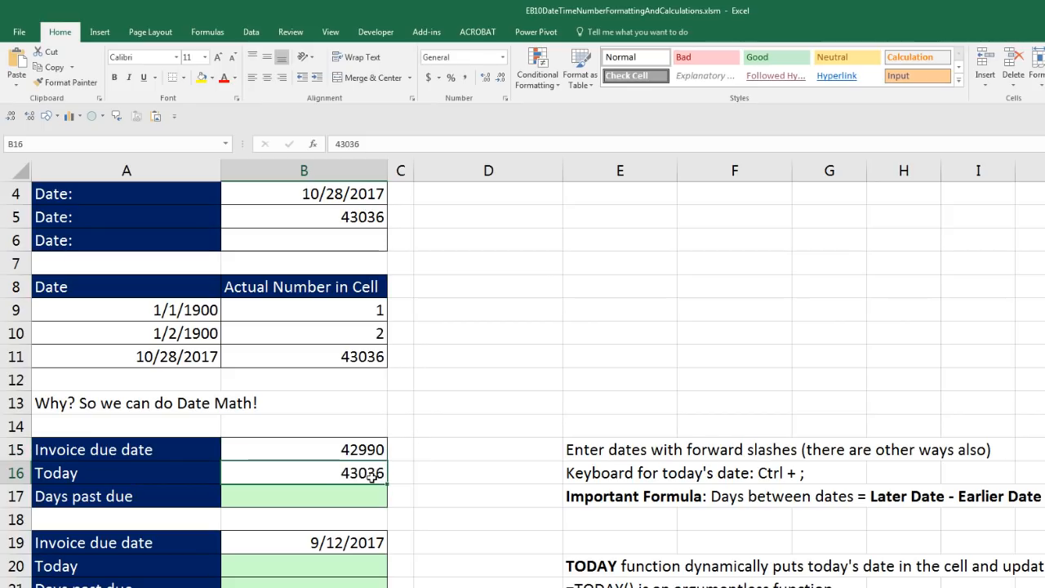
{"action": "left_click", "coordinate": [368, 451]}
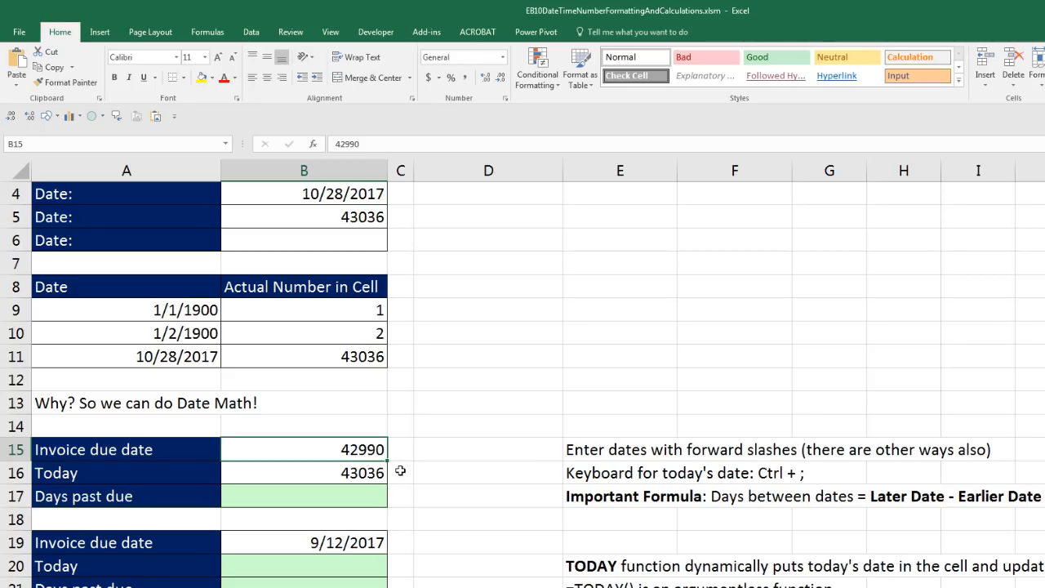
{"action": "left_click", "coordinate": [376, 496]}
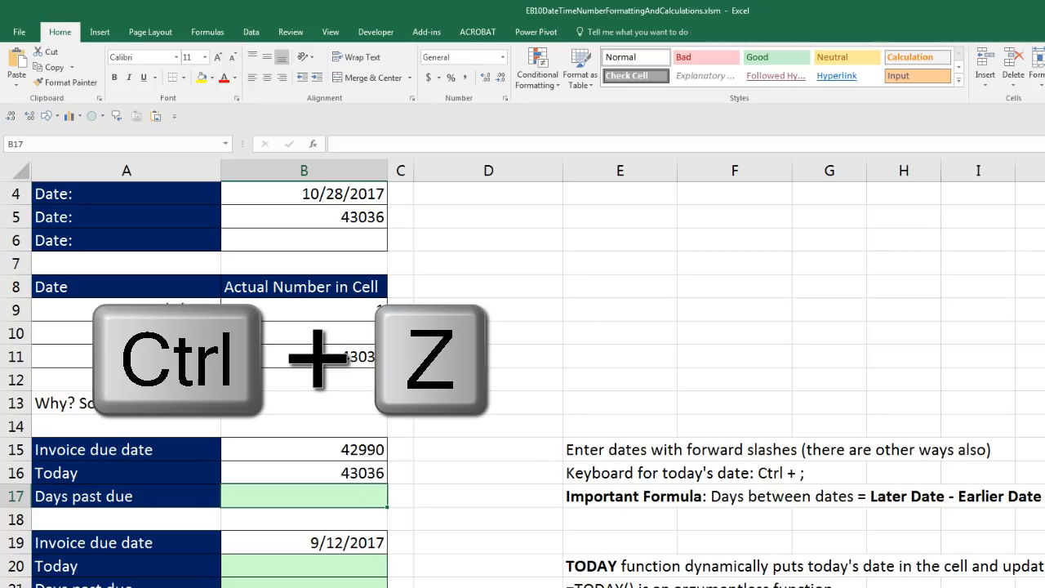
{"action": "key", "text": "ctrl+z"}
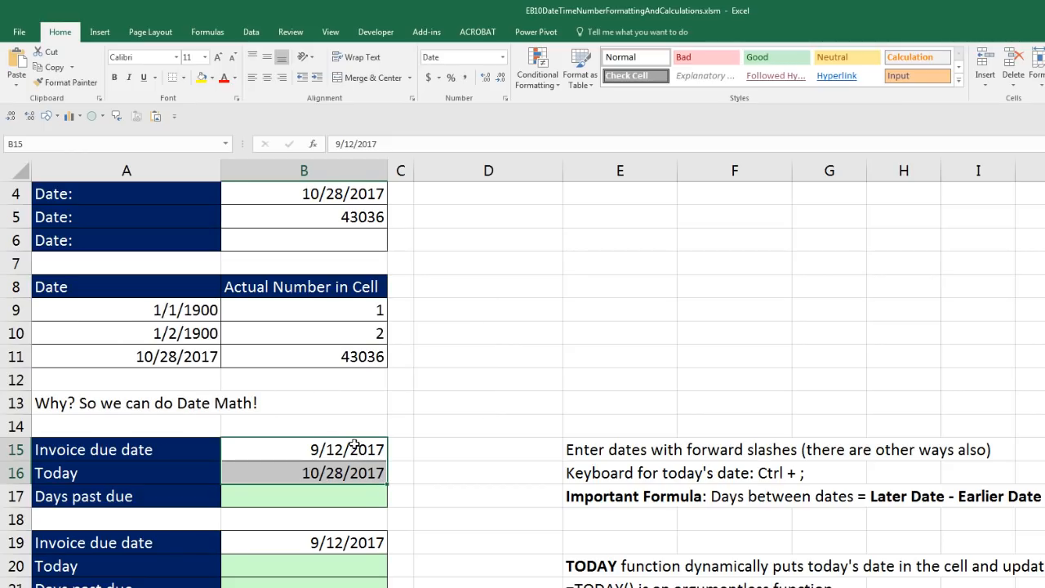
Calculate the days past due in B17 with the formula =B16-B15, keeping that cell selected
{"action": "left_click", "coordinate": [363, 497]}
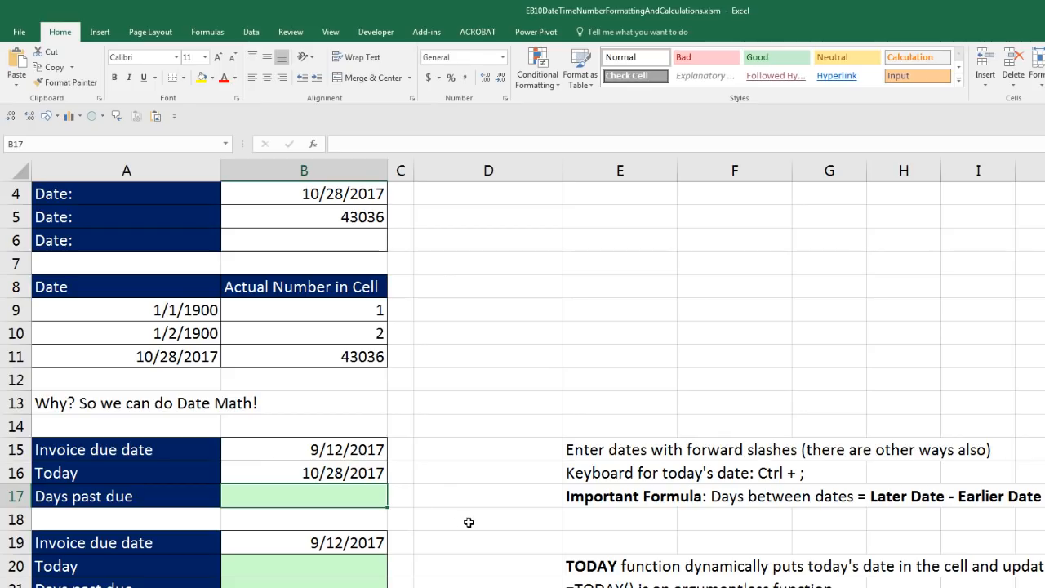
{"action": "type", "text": "="}
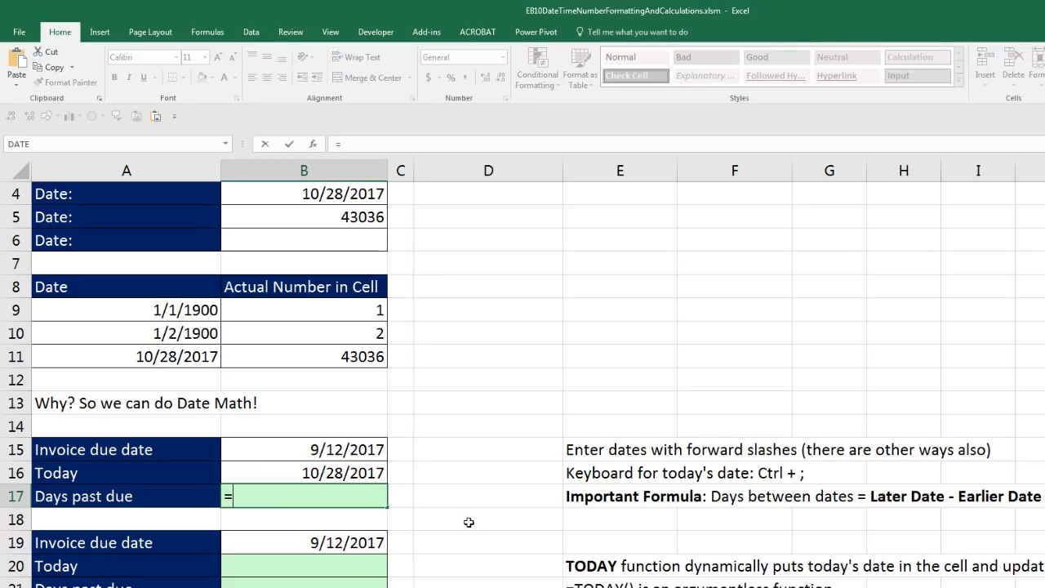
{"action": "key", "text": "Up"}
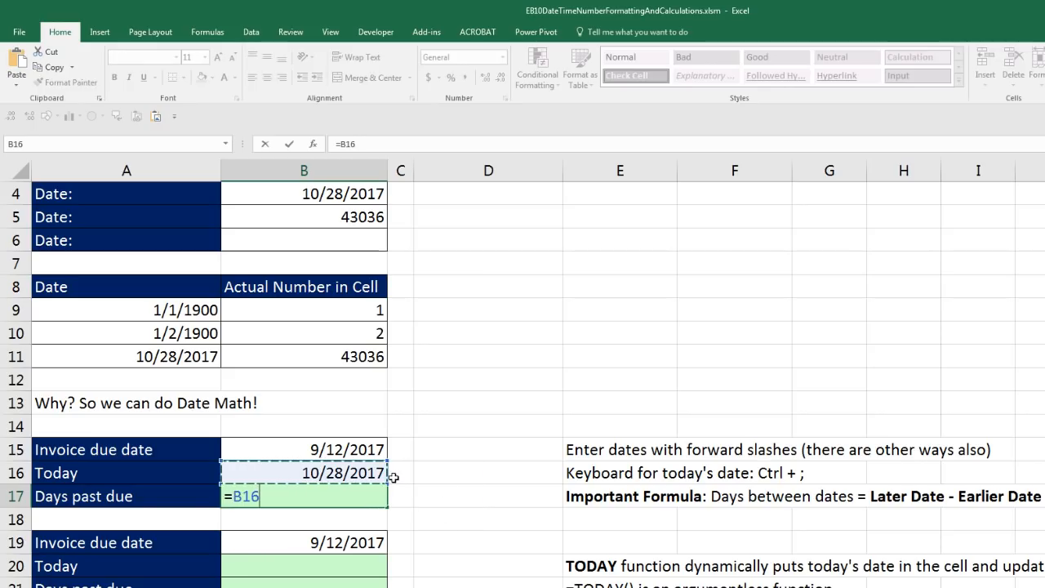
{"action": "type", "text": "-"}
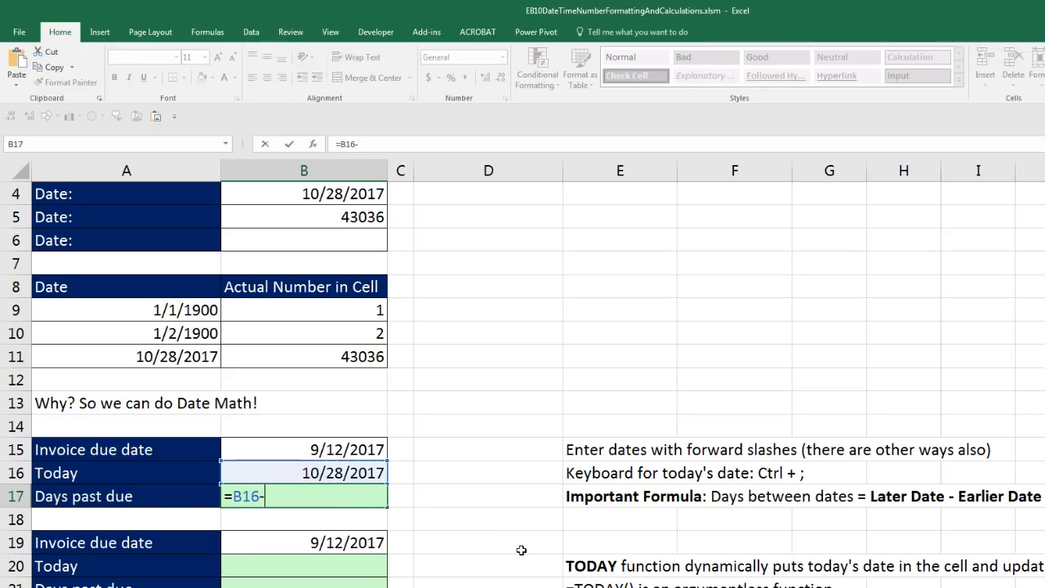
{"action": "key", "text": "Up"}
{"action": "key", "text": "Up"}
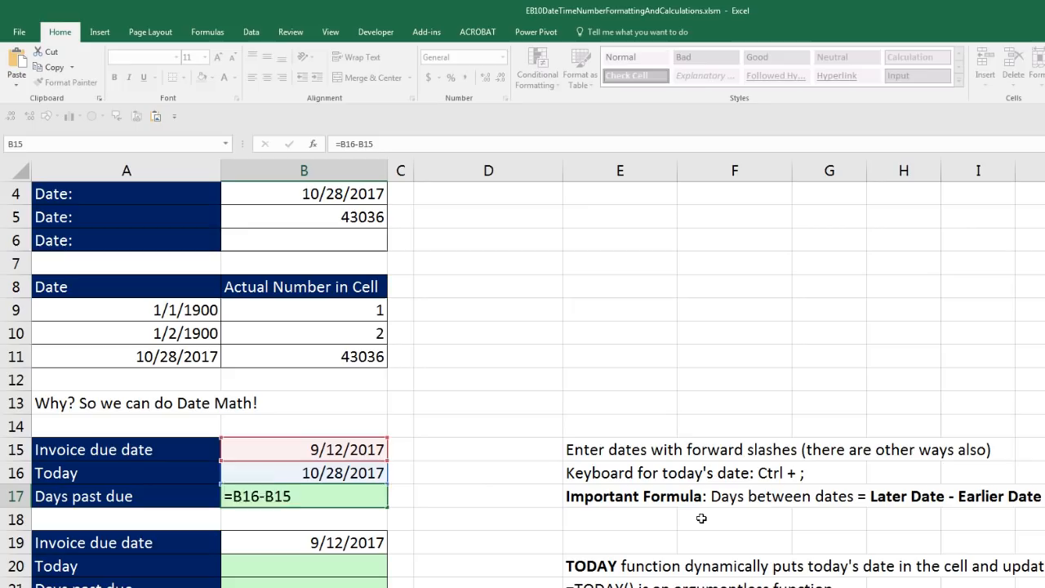
{"action": "key", "text": "ctrl+Return"}
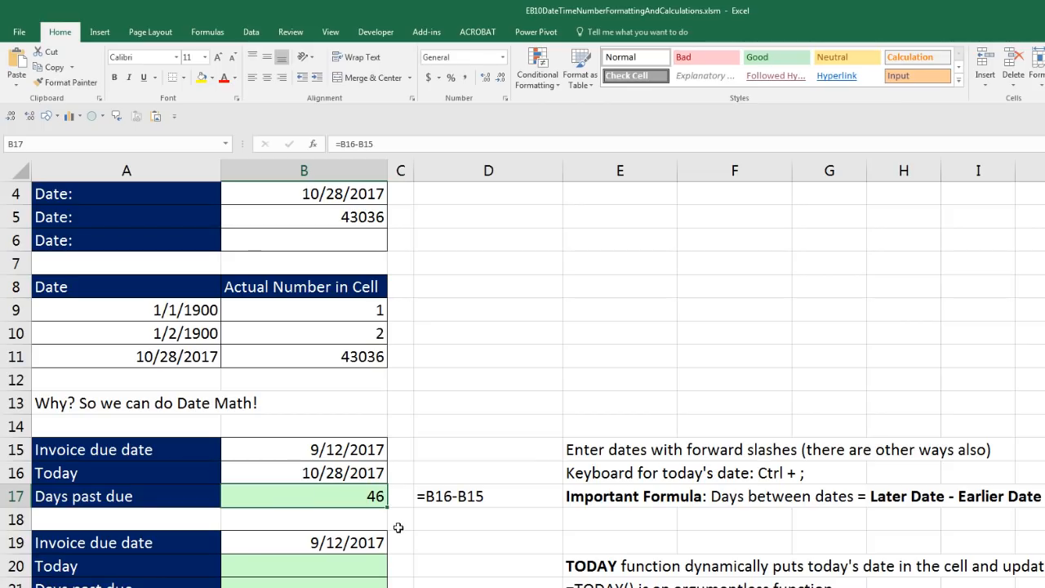
Review the cell references used by the days past due formula in B17, then check today's fixed date in B16
{"action": "key", "text": "F2"}
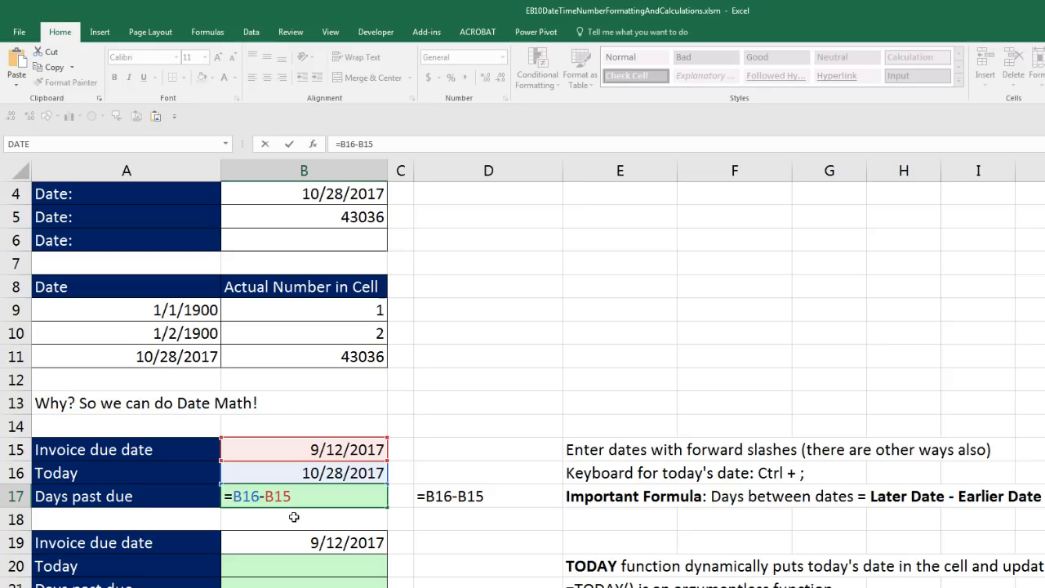
{"action": "key", "text": "Return"}
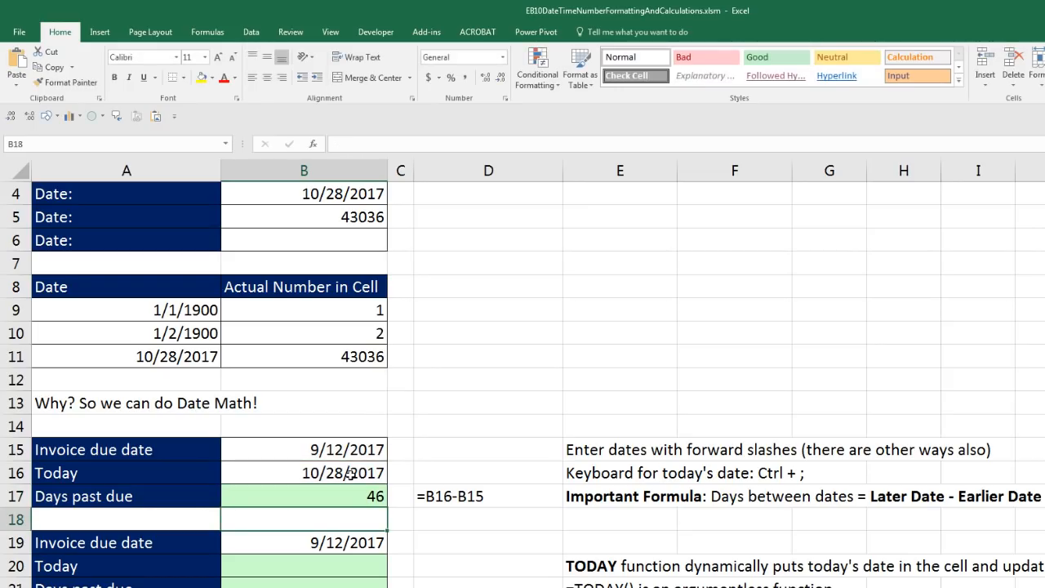
{"action": "left_click", "coordinate": [349, 476]}
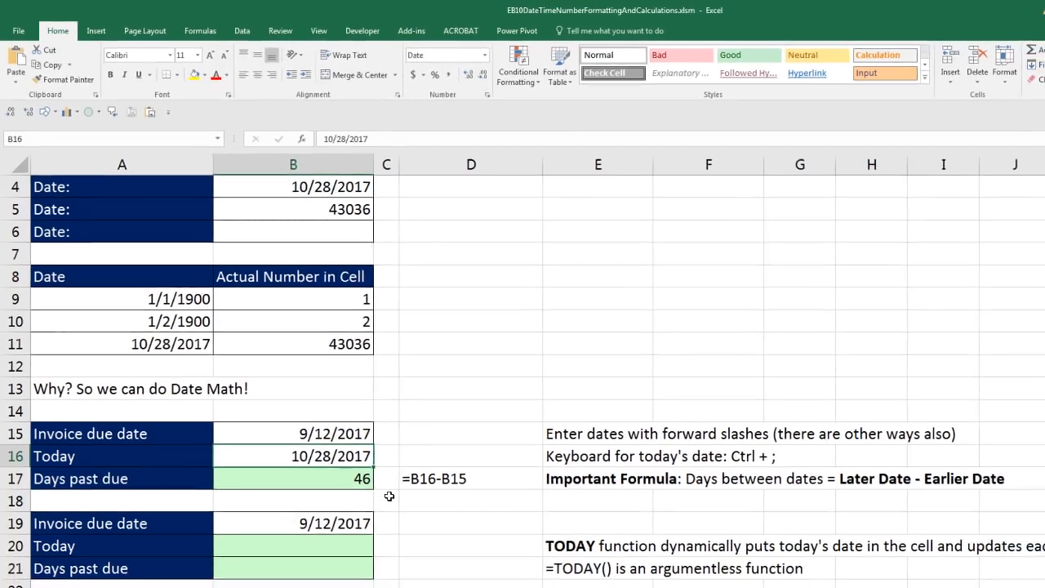
Enter the formula =TODAY() in B20 for the second invoice's current date, keeping that cell selected
{"action": "left_click", "coordinate": [334, 533]}
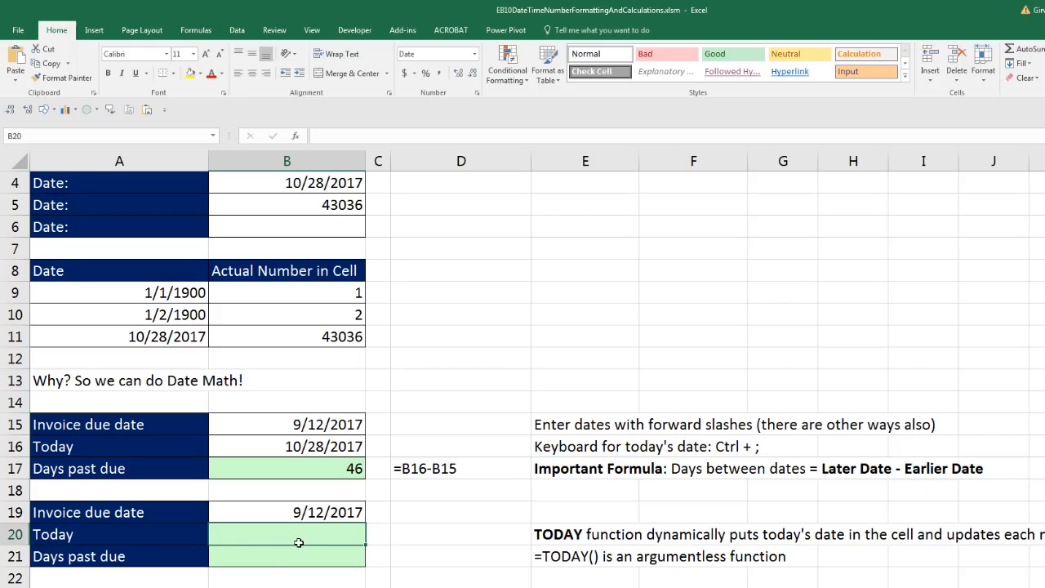
{"action": "left_click", "coordinate": [271, 558]}
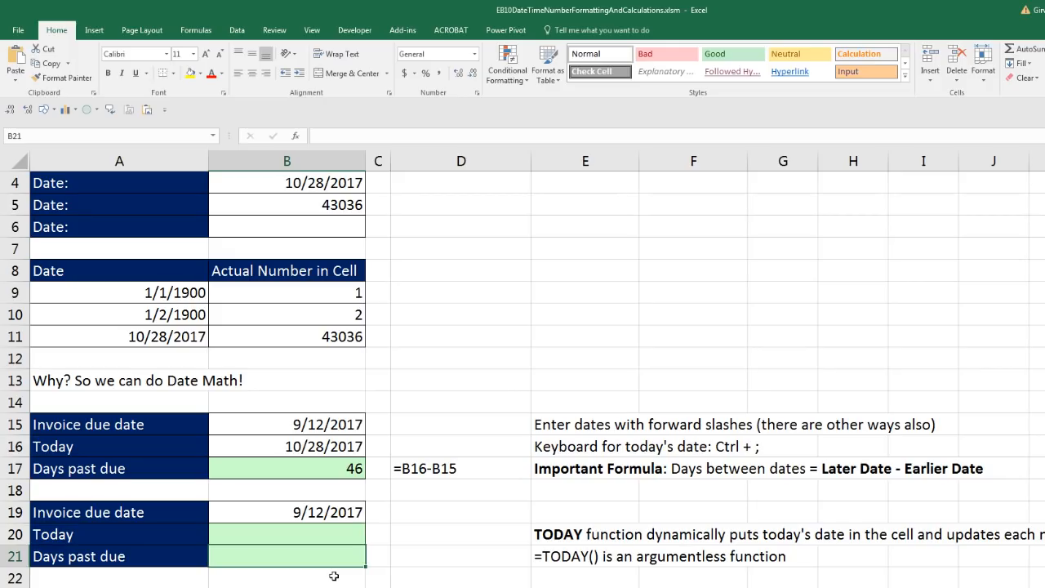
{"action": "left_click", "coordinate": [339, 537]}
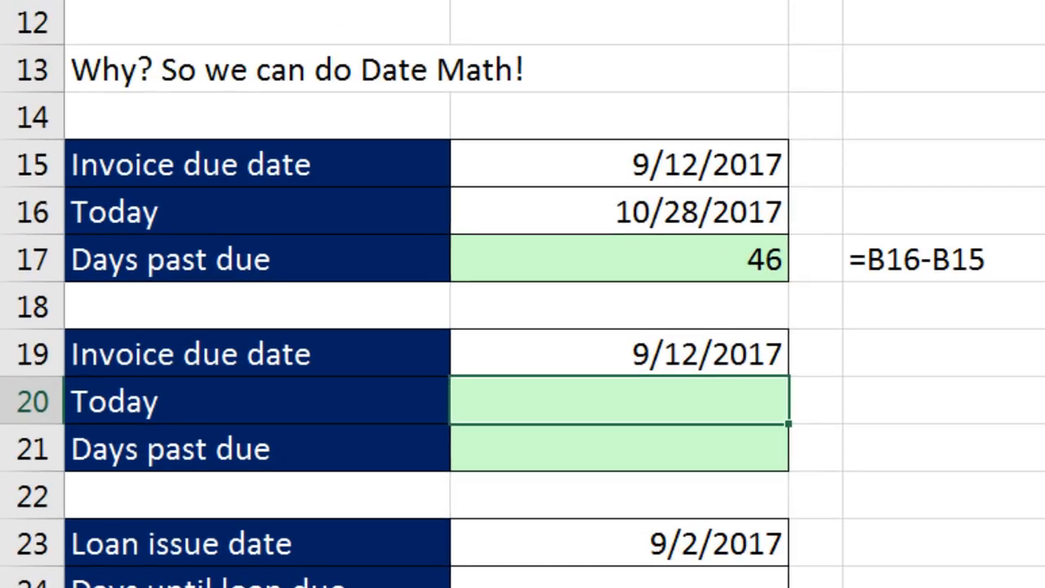
{"action": "type", "text": "=t"}
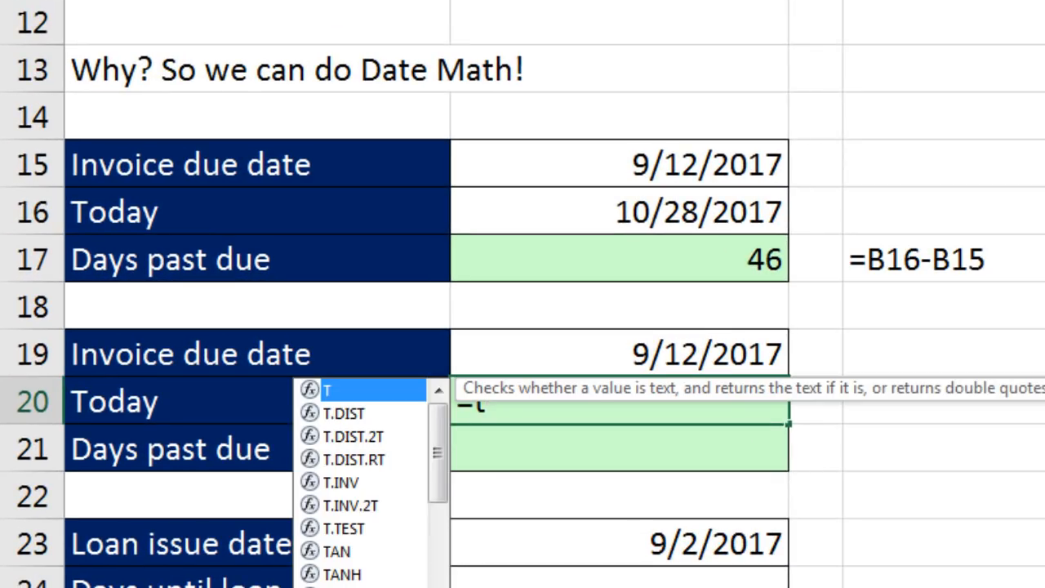
{"action": "type", "text": "o"}
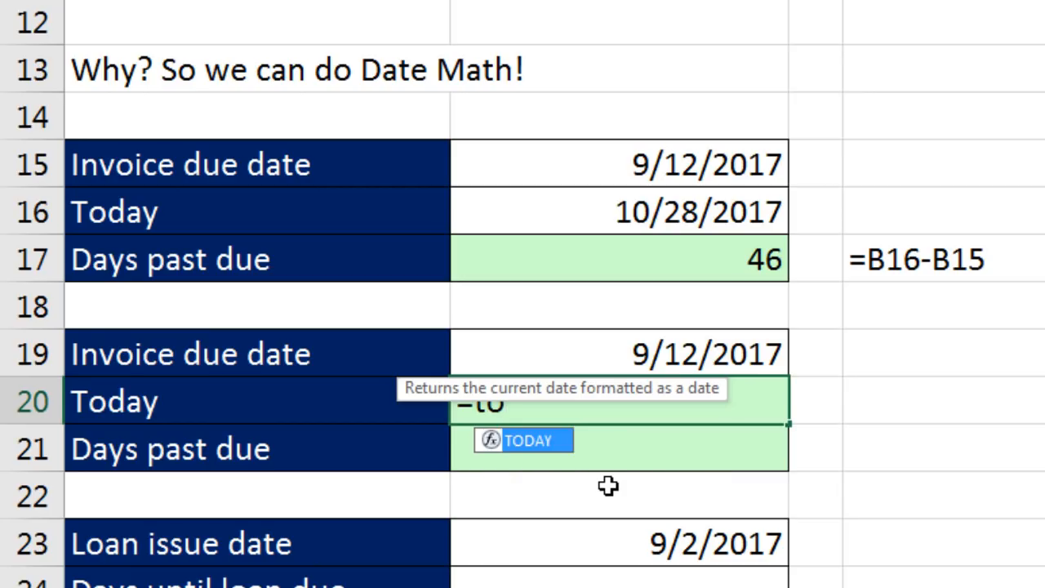
{"action": "key", "text": "Tab"}
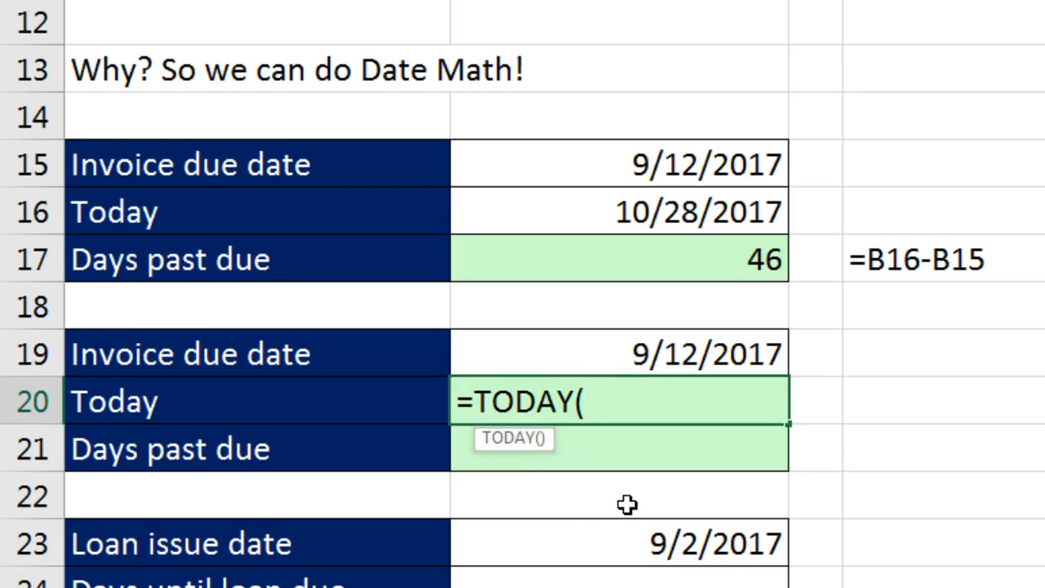
{"action": "type", "text": ")"}
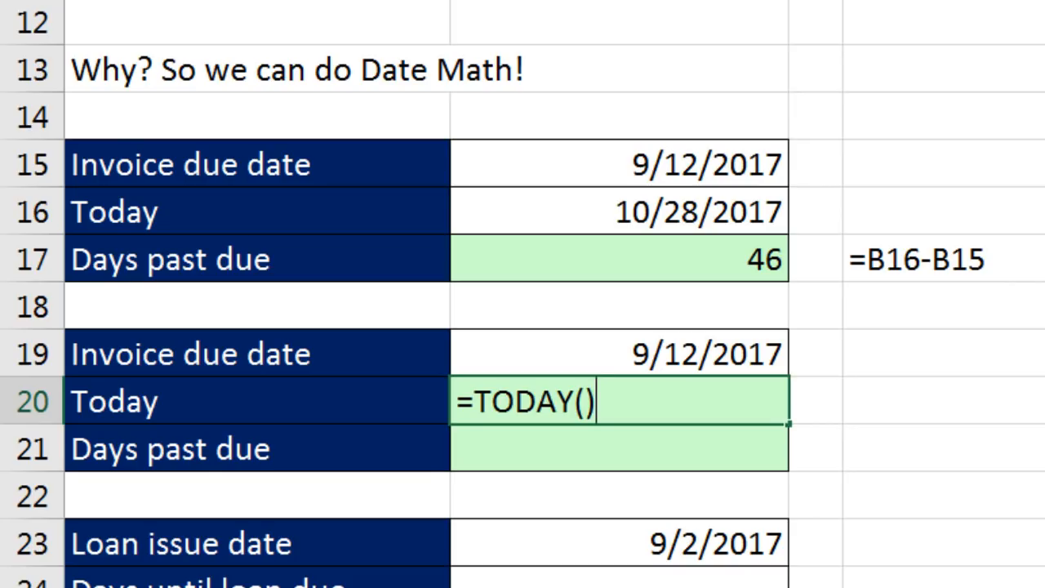
{"action": "key", "text": "ctrl+Return"}
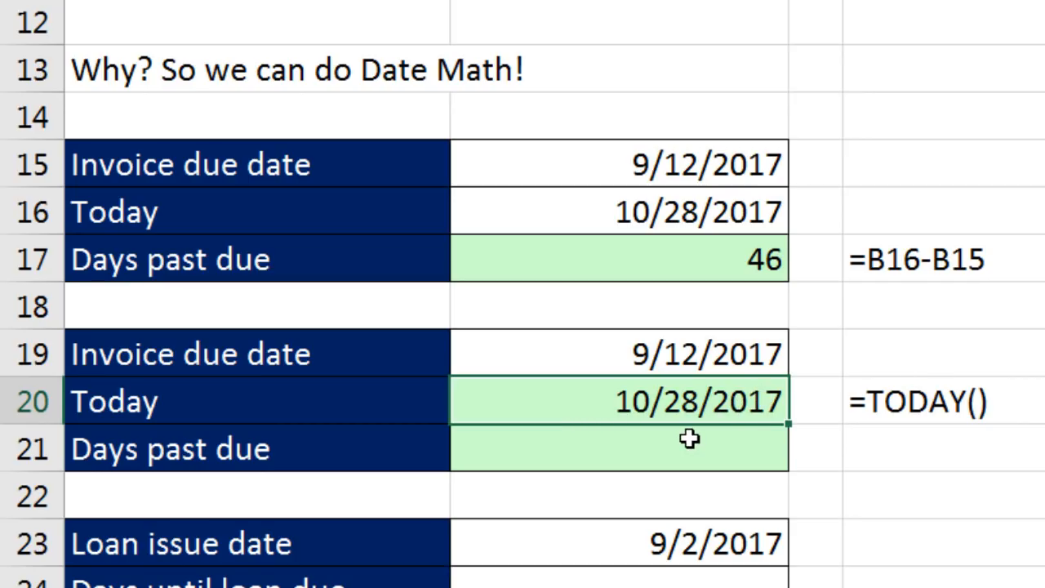
Calculate the second invoice's days past due in B21 with the formula =B20-B19, keeping that cell selected
{"action": "left_click", "coordinate": [750, 452]}
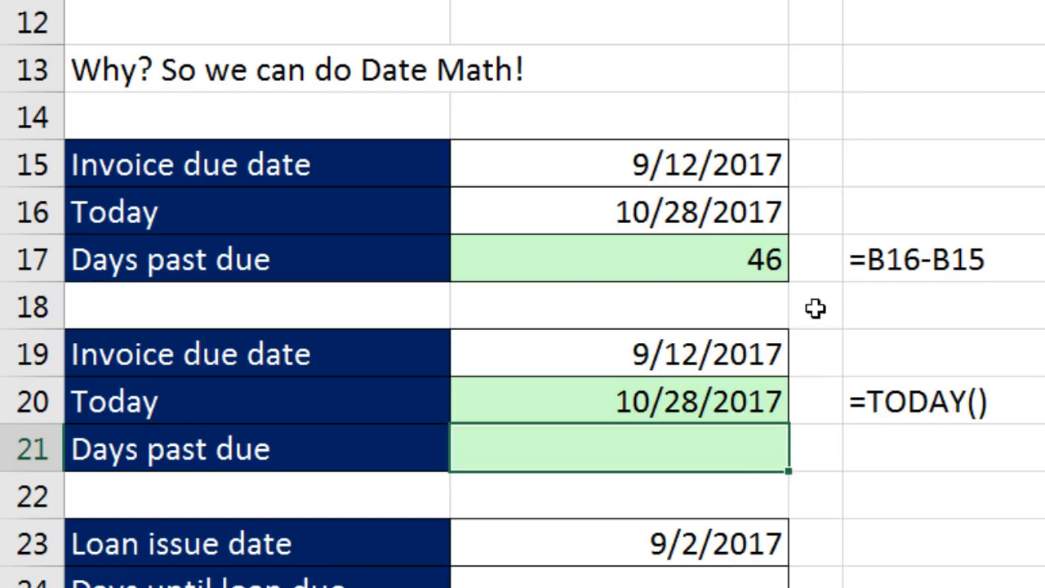
{"action": "type", "text": "="}
{"action": "key", "text": "Up"}
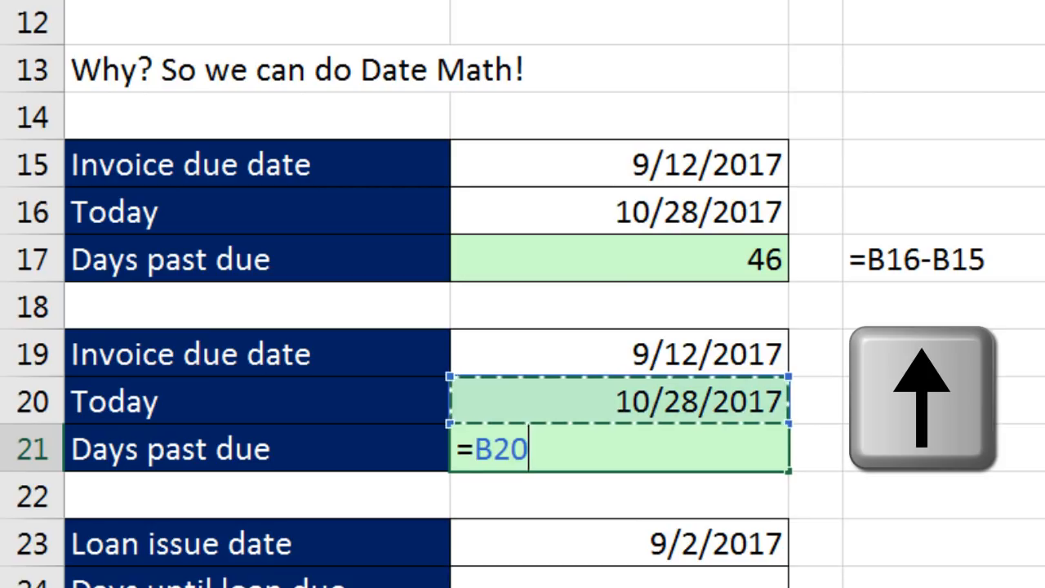
{"action": "type", "text": "-"}
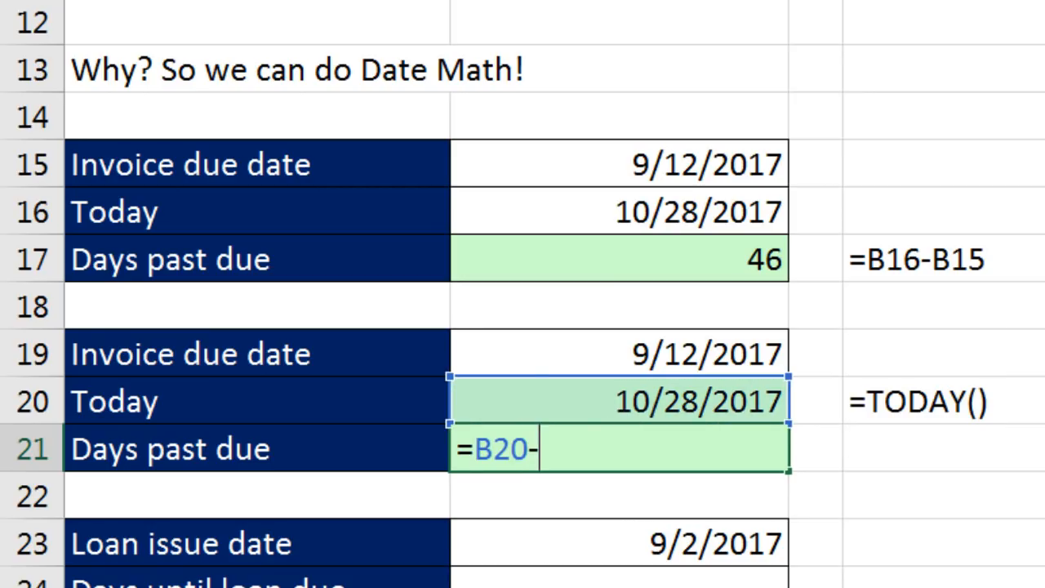
{"action": "key", "text": "Up"}
{"action": "key", "text": "Up"}
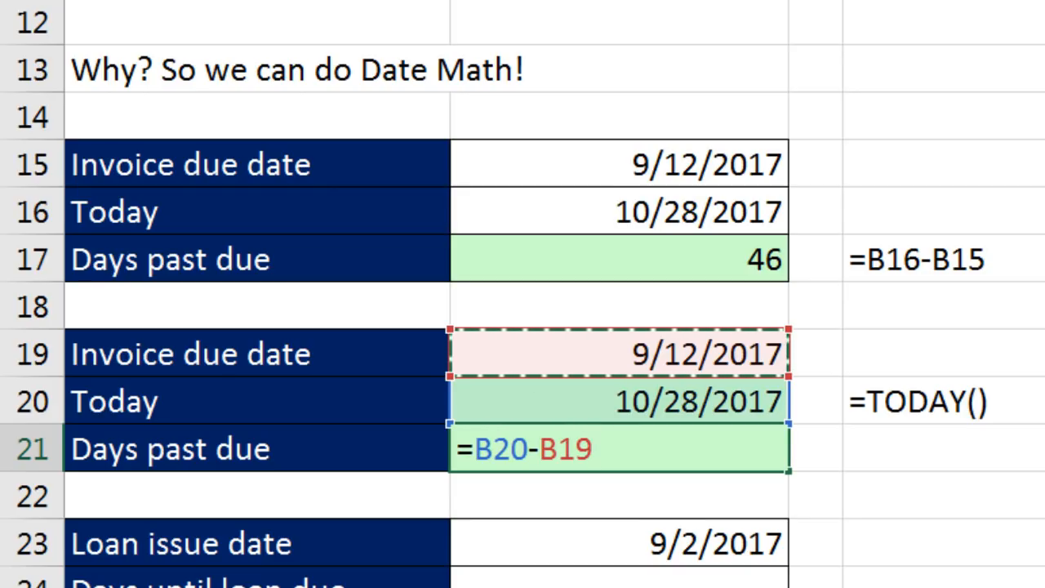
{"action": "key", "text": "ctrl+Return"}
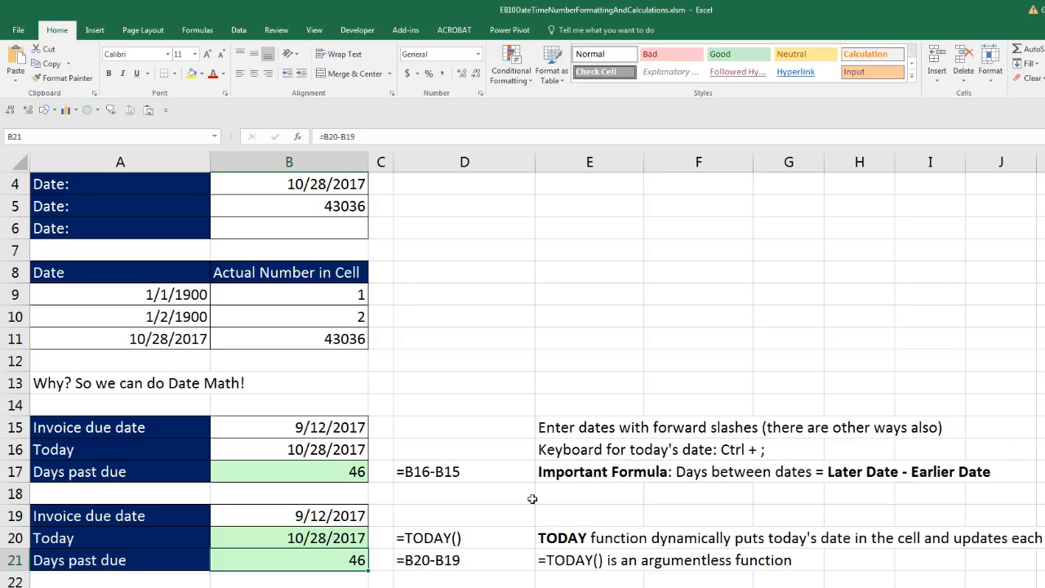
Enter the serial number 43036 in B6 and apply the Short Date number format to it
{"action": "scroll", "coordinate": [545, 529], "scroll_direction": "up", "scroll_amount": 1}
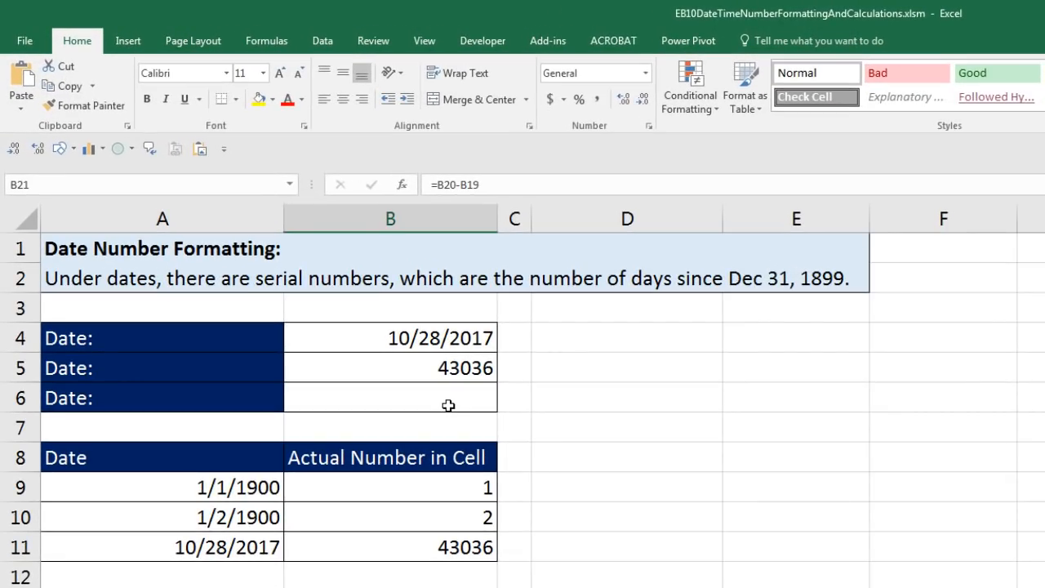
{"action": "left_click", "coordinate": [448, 398]}
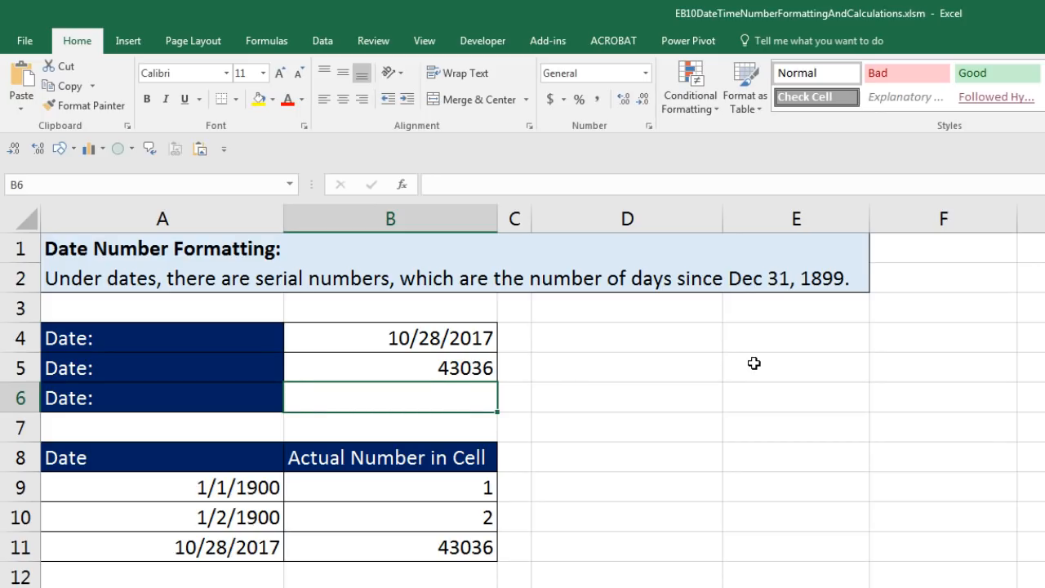
{"action": "type", "text": "43"}
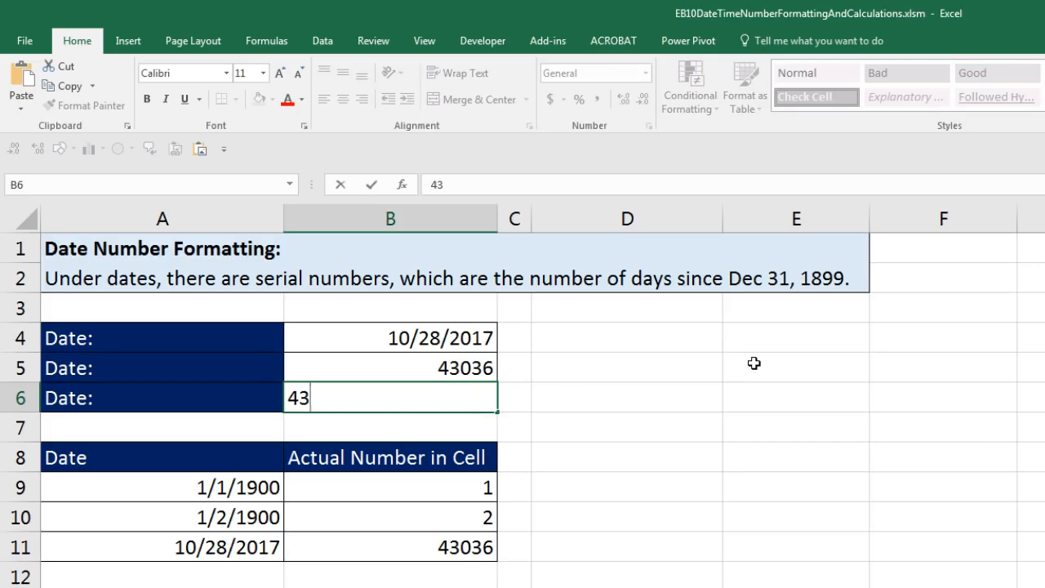
{"action": "type", "text": "036"}
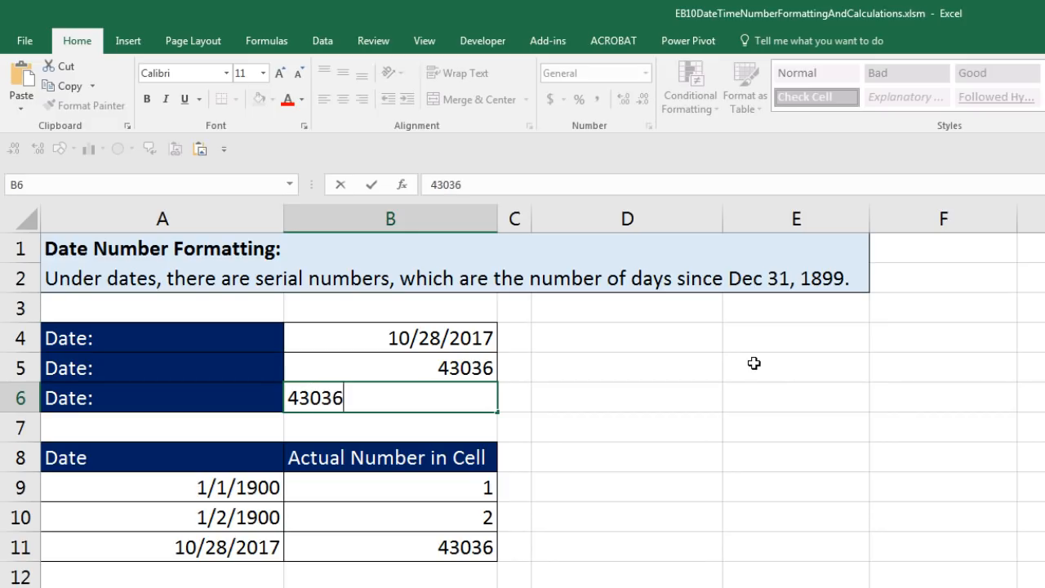
{"action": "key", "text": "ctrl+Return"}
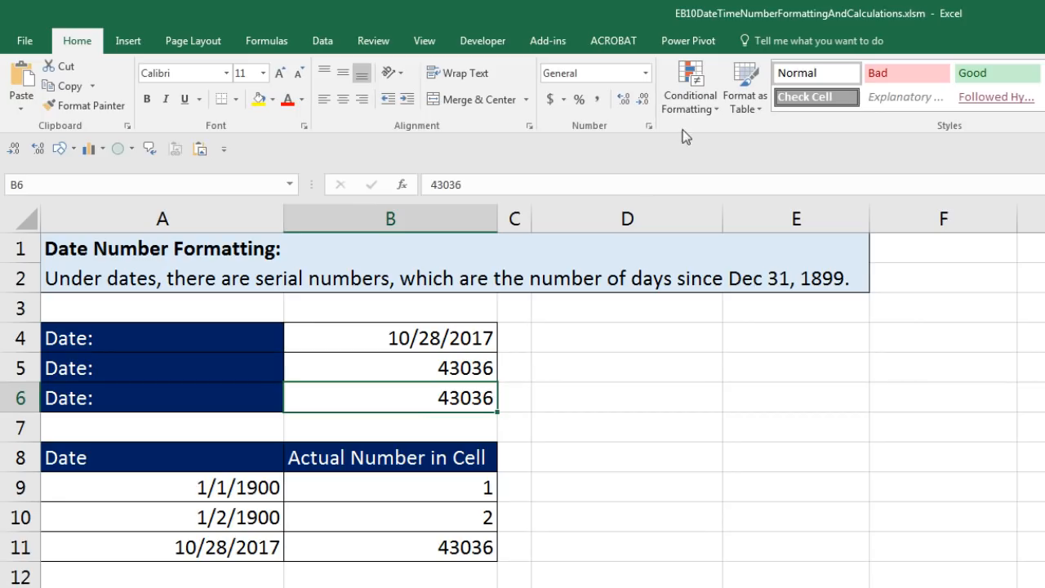
{"action": "left_click", "coordinate": [646, 75]}
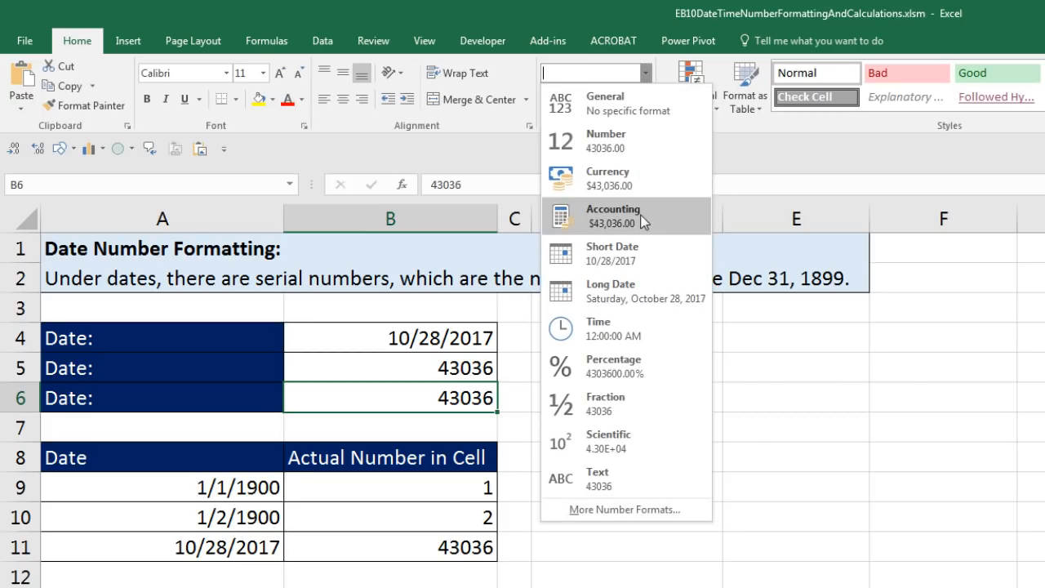
{"action": "left_click", "coordinate": [586, 260]}
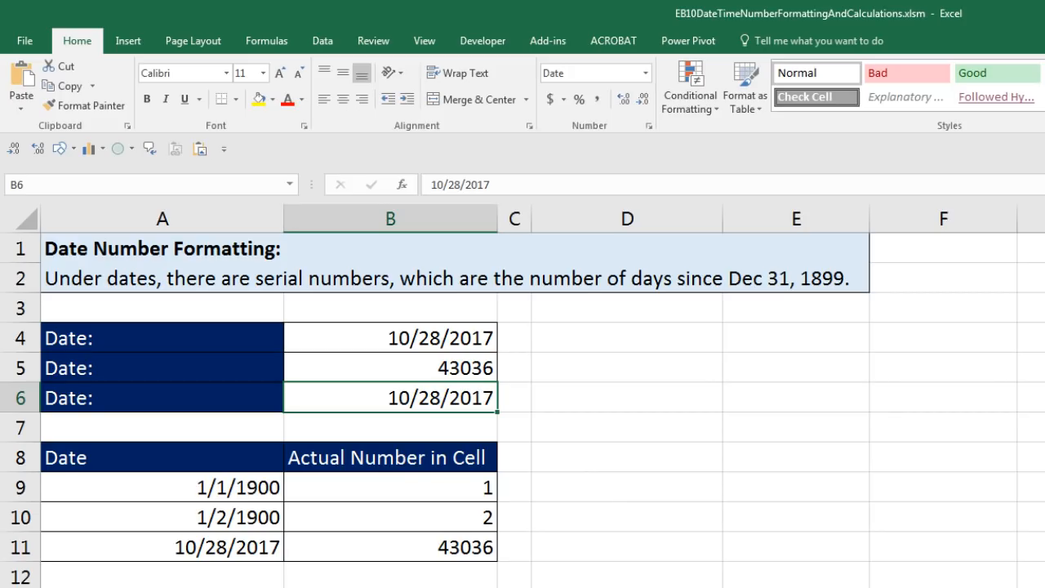
Enter 120 as the number of days until the loan is due in B24
{"action": "scroll", "coordinate": [435, 502], "scroll_direction": "down", "scroll_amount": 5}
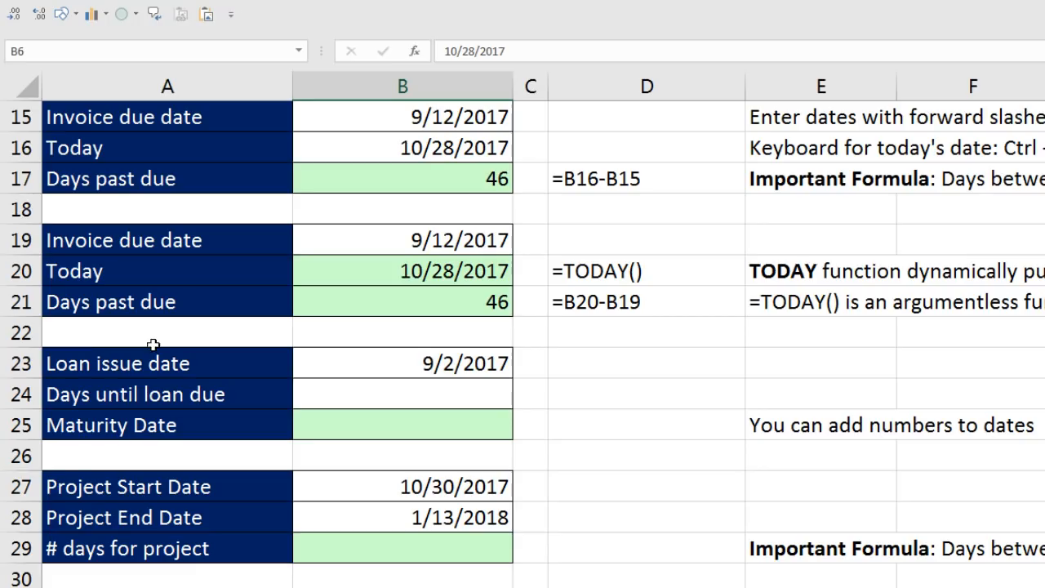
{"action": "left_click", "coordinate": [414, 360]}
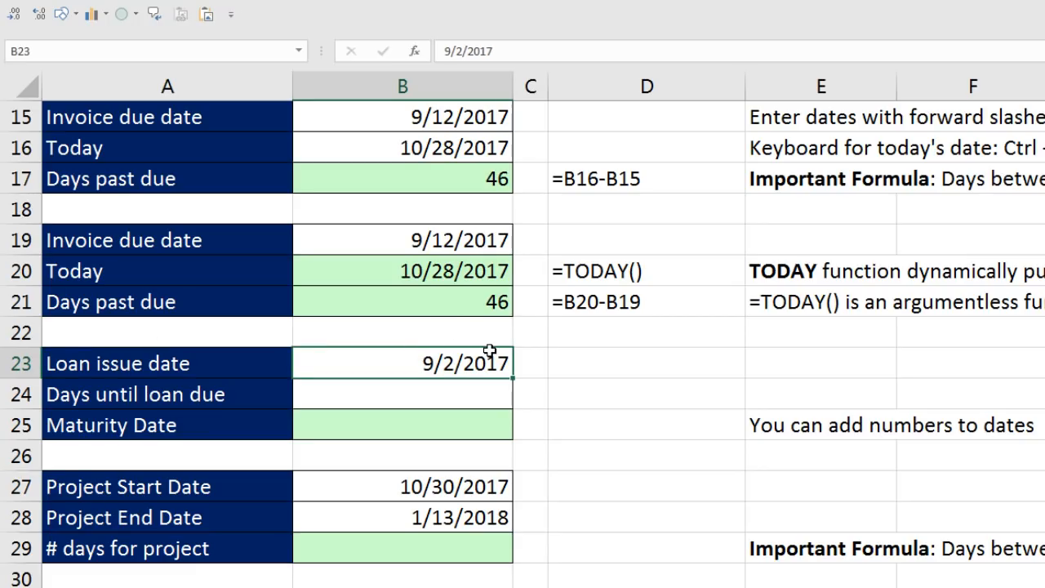
{"action": "left_click", "coordinate": [469, 392]}
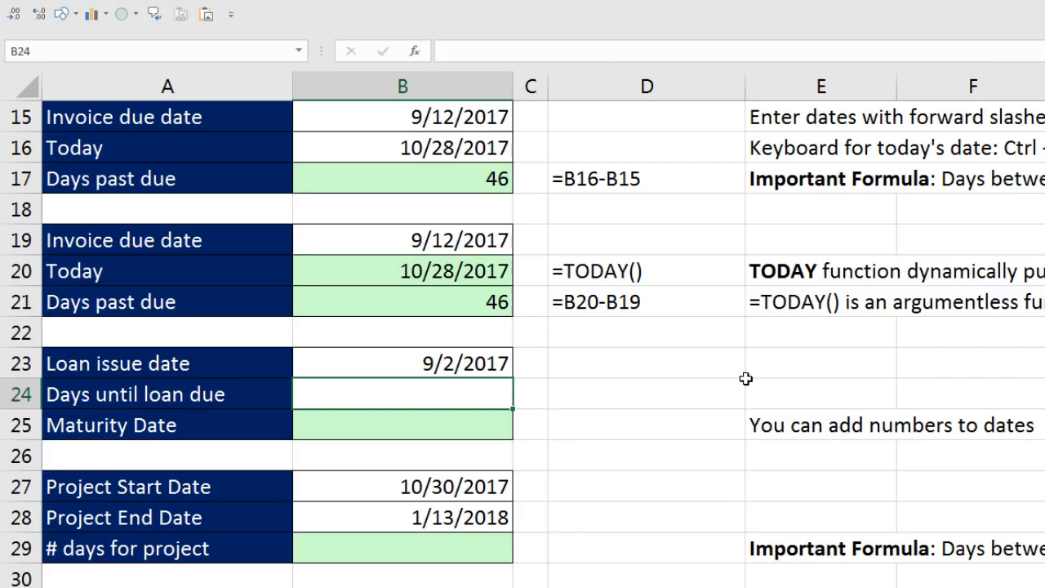
{"action": "type", "text": "120"}
{"action": "key", "text": "Return"}
Calculate the loan's maturity date in B25 with the formula =B23+B24, and select the loan issue date
{"action": "left_click", "coordinate": [493, 366]}
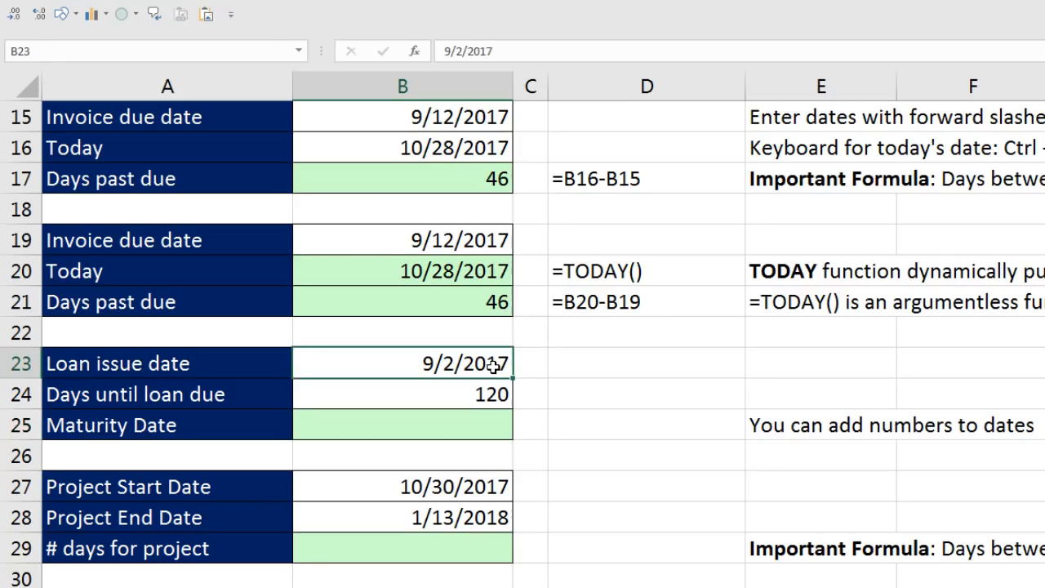
{"action": "left_click", "coordinate": [491, 392]}
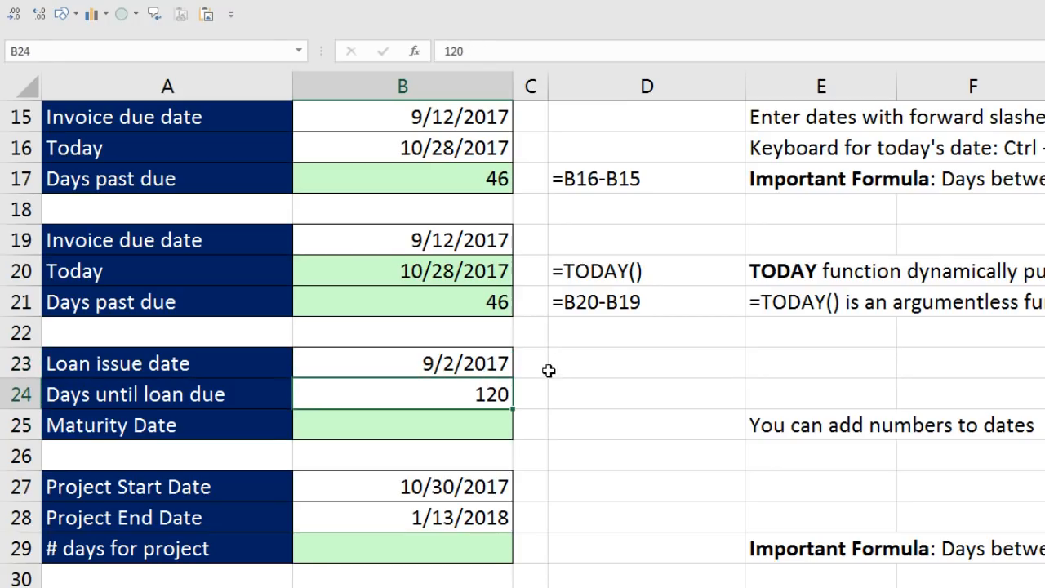
{"action": "left_click", "coordinate": [500, 365]}
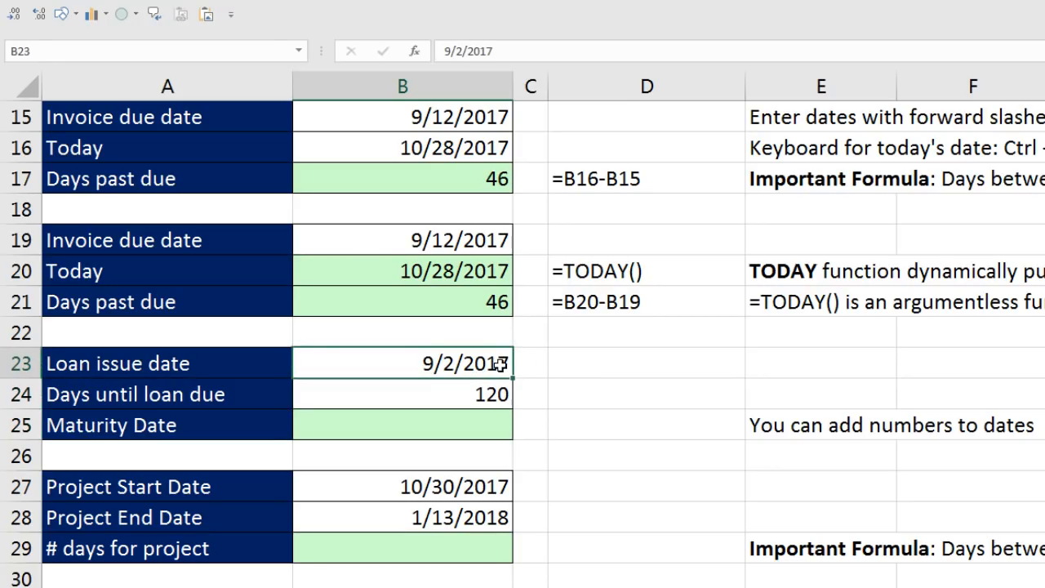
{"action": "left_click", "coordinate": [484, 413]}
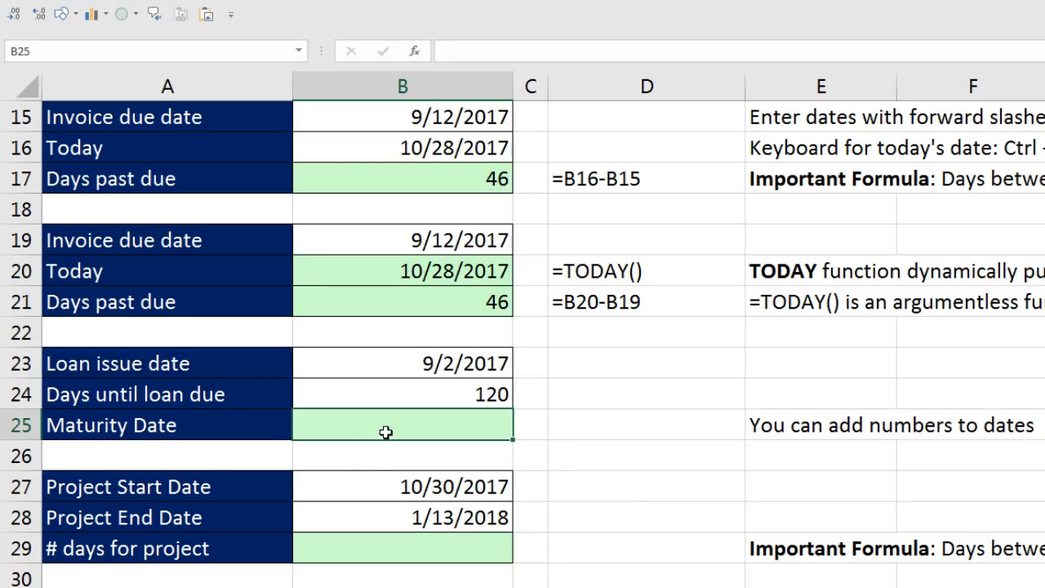
{"action": "type", "text": "="}
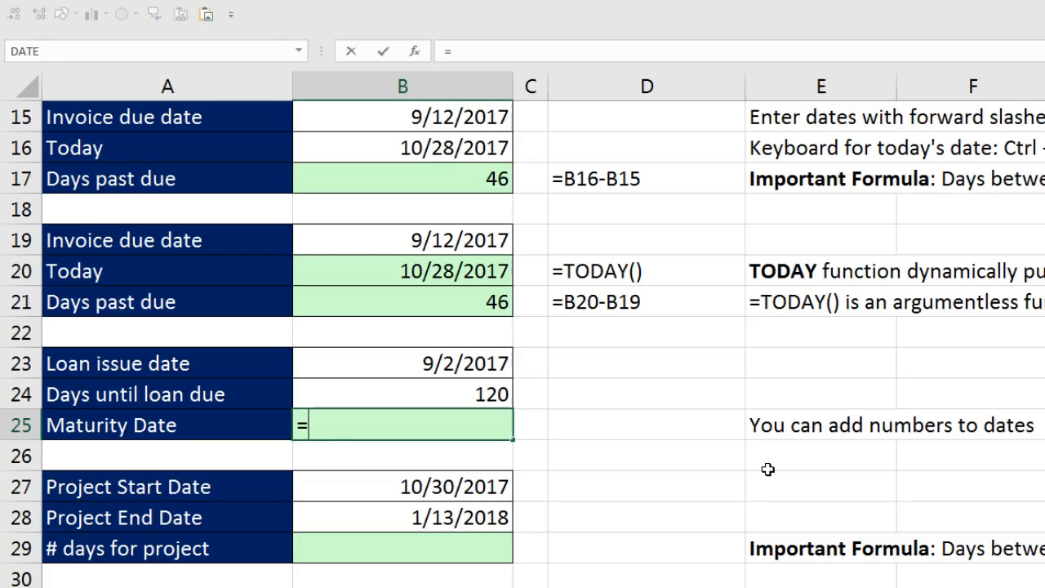
{"action": "key", "text": "Up"}
{"action": "key", "text": "Up"}
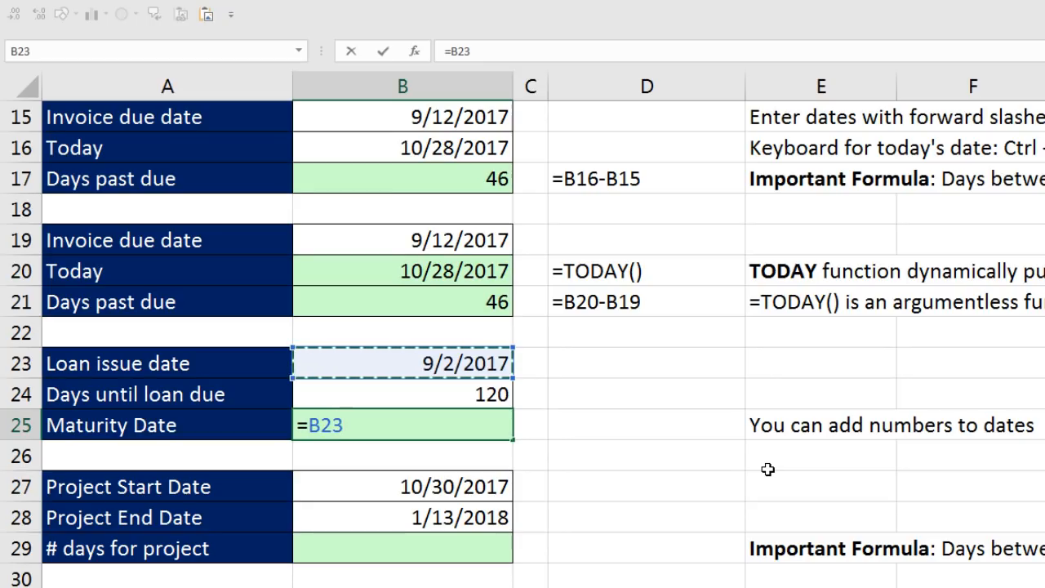
{"action": "type", "text": "+"}
{"action": "key", "text": "Up"}
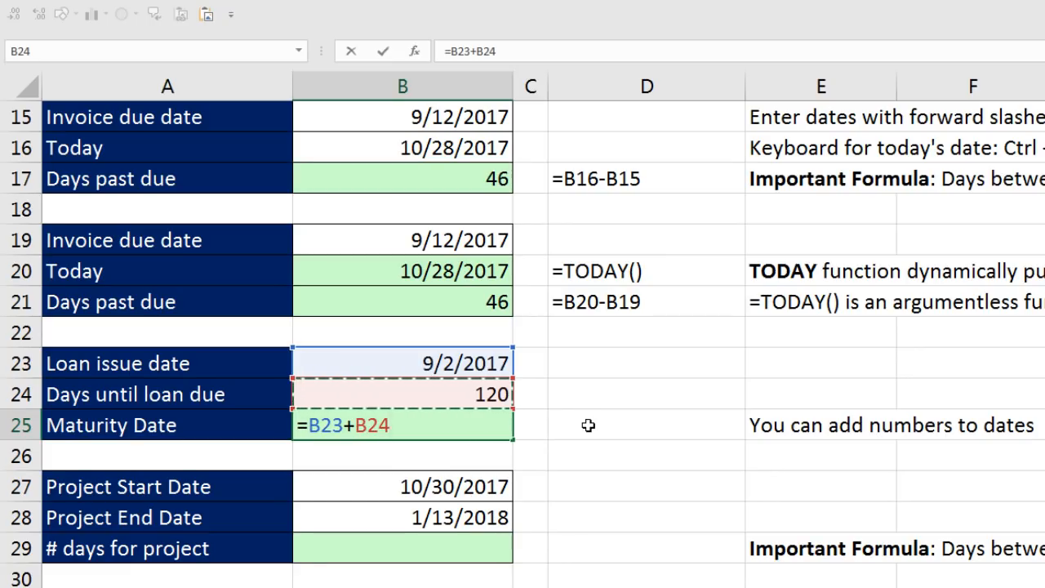
{"action": "key", "text": "Return"}
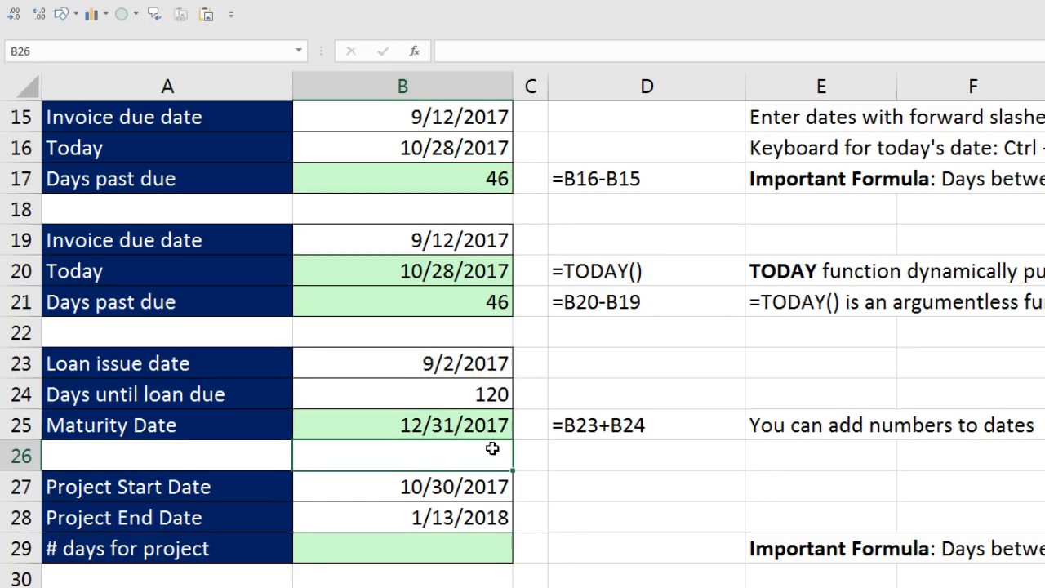
{"action": "left_click", "coordinate": [390, 361]}
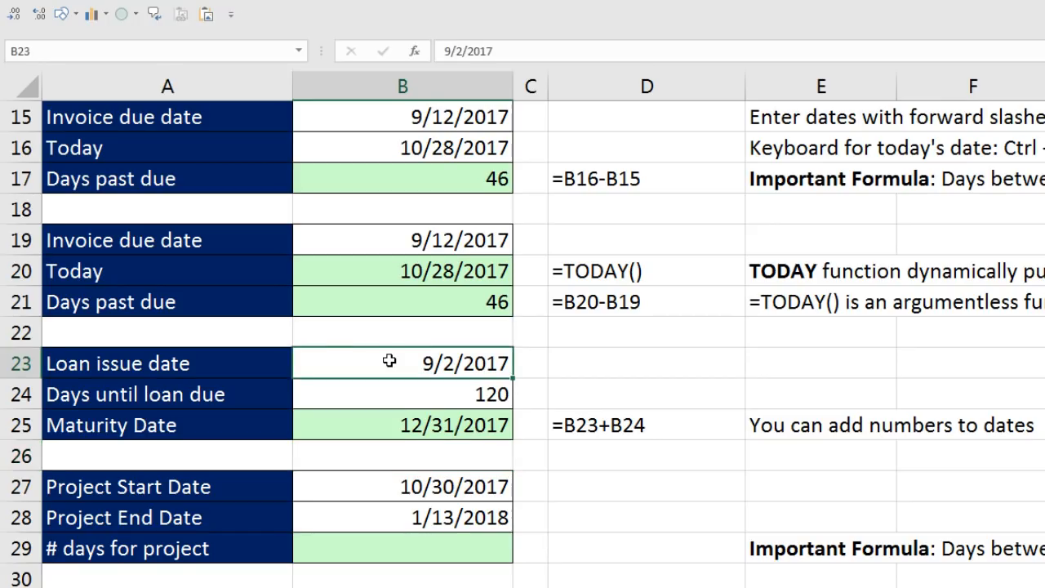
Review the loan maturity formula, and compare the project start and end dates with the first invoice's due date
{"action": "left_click", "coordinate": [396, 426]}
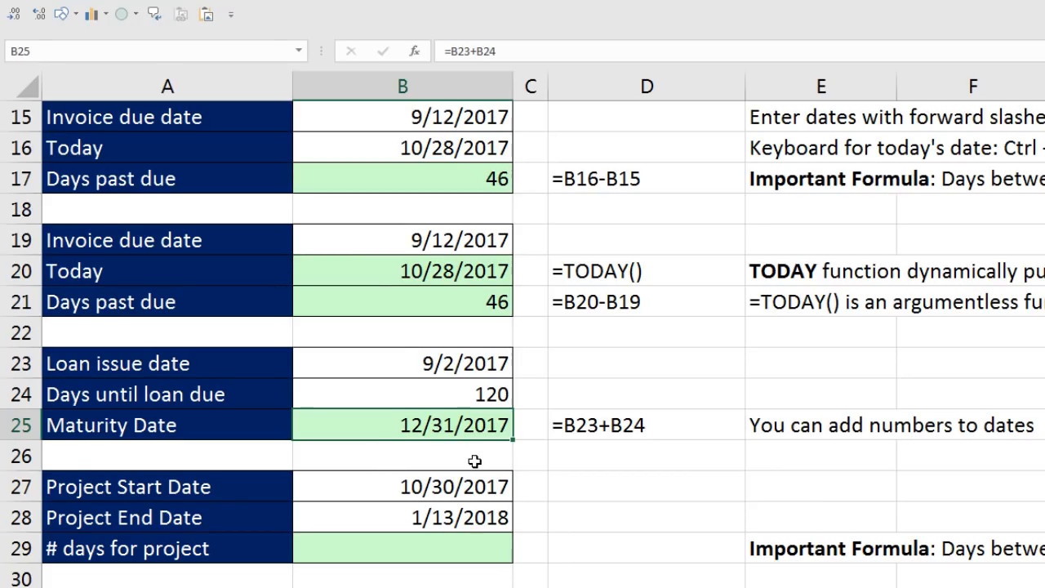
{"action": "left_click", "coordinate": [420, 547]}
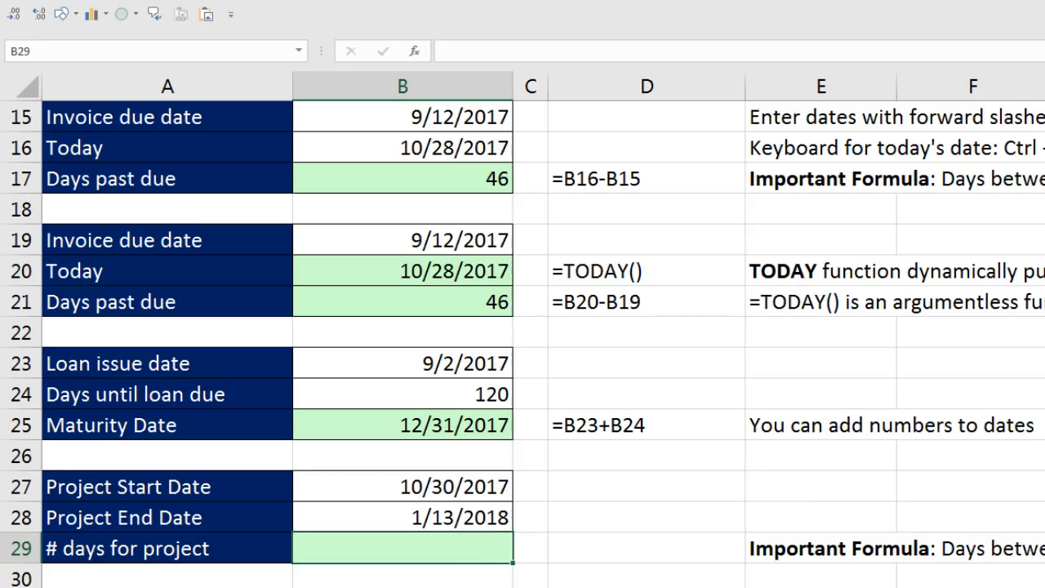
{"action": "left_click", "coordinate": [397, 483]}
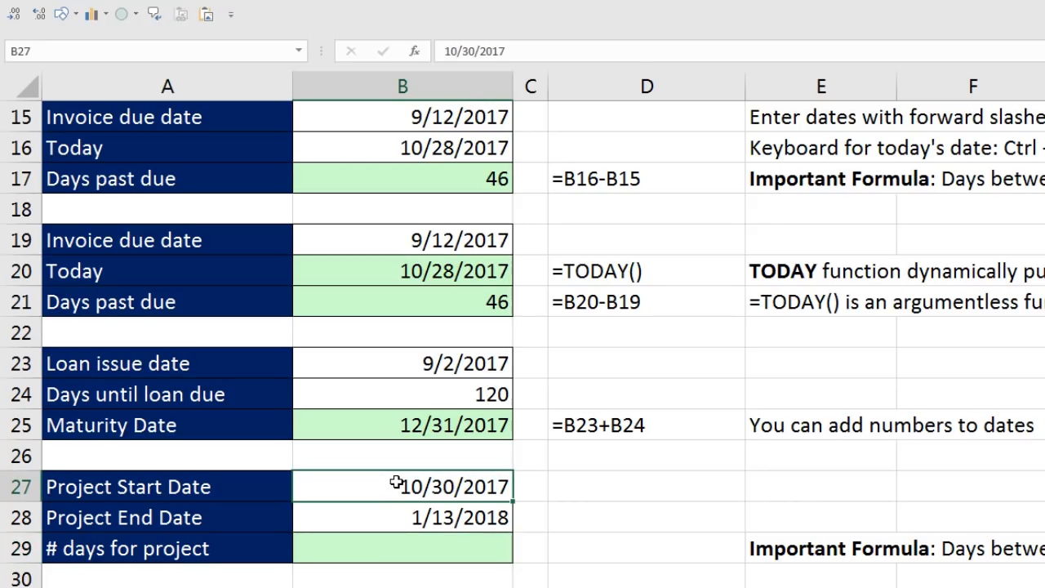
{"action": "left_click", "coordinate": [397, 522]}
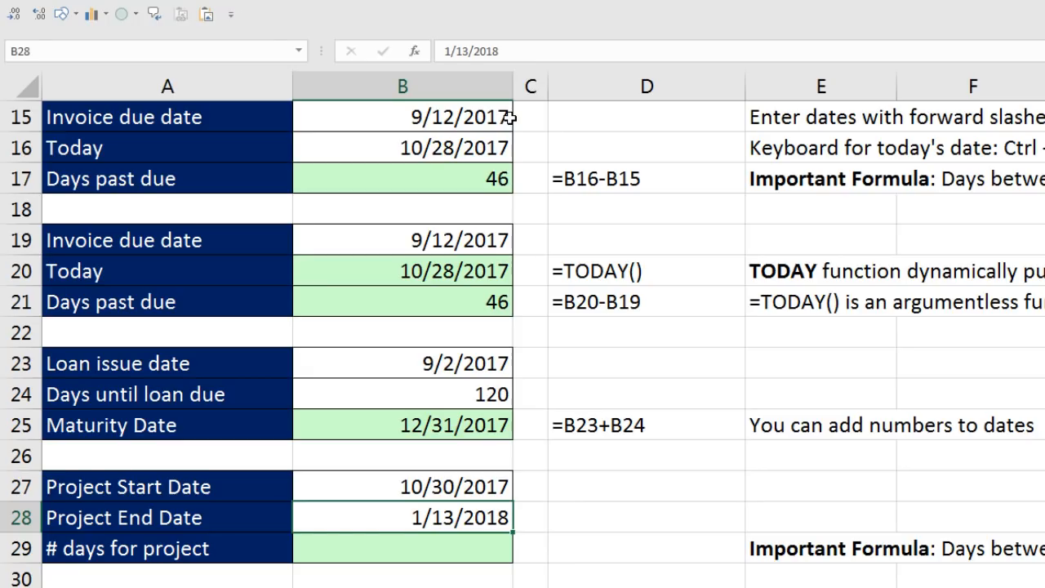
{"action": "left_click", "coordinate": [476, 118]}
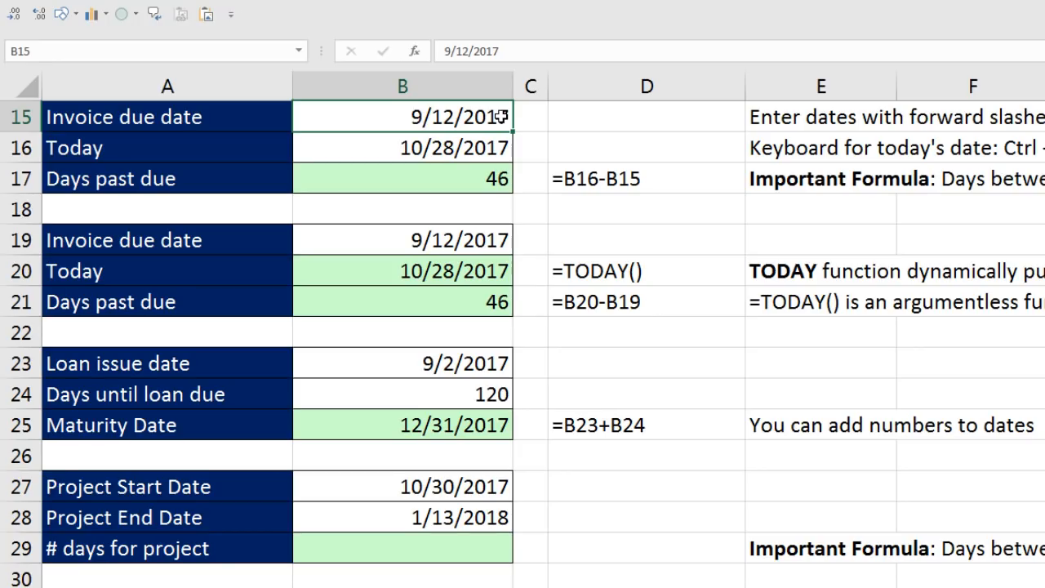
{"action": "left_click", "coordinate": [470, 488]}
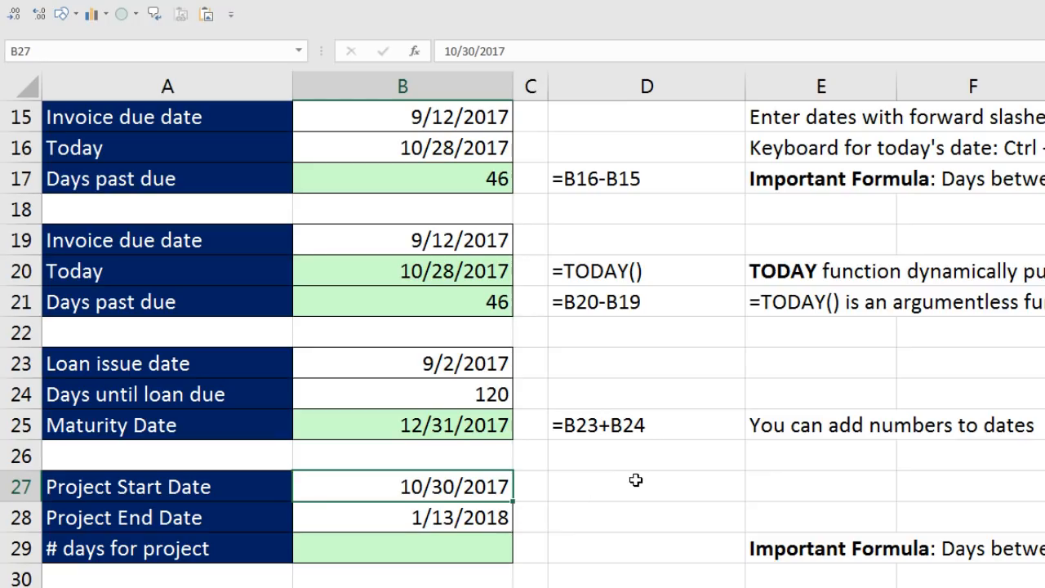
Calculate the number of days for the project in B29, counting the start date, with the formula =B28-B27+1
{"action": "left_click", "coordinate": [490, 547]}
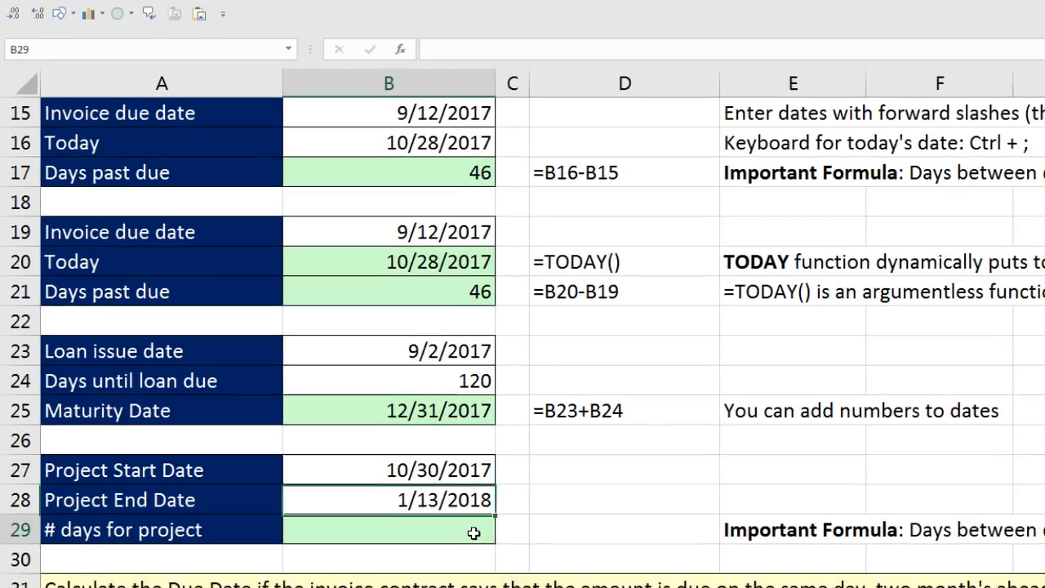
{"action": "type", "text": "="}
{"action": "key", "text": "Up"}
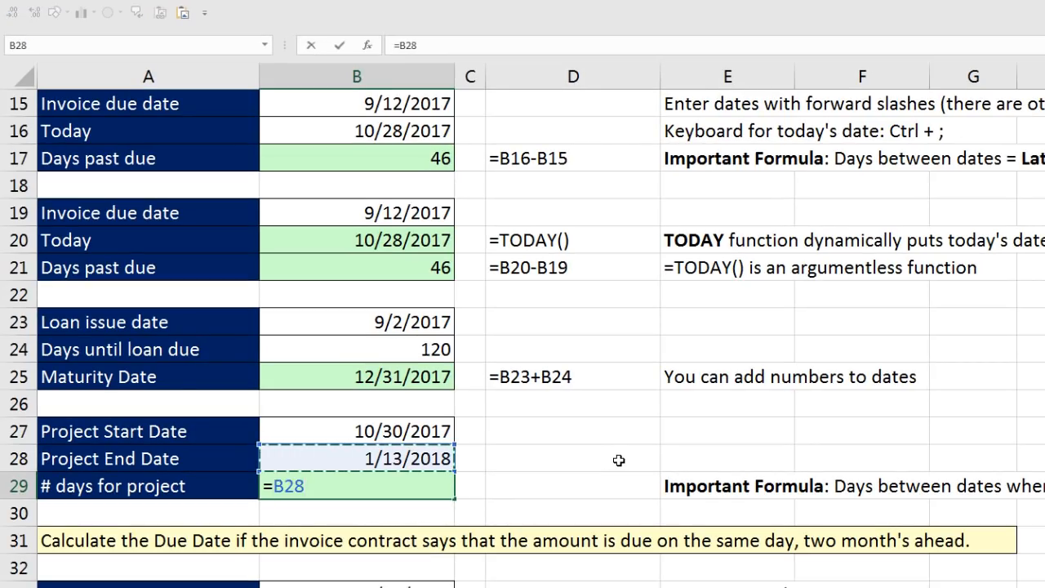
{"action": "type", "text": "-"}
{"action": "key", "text": "Up"}
{"action": "key", "text": "Up"}
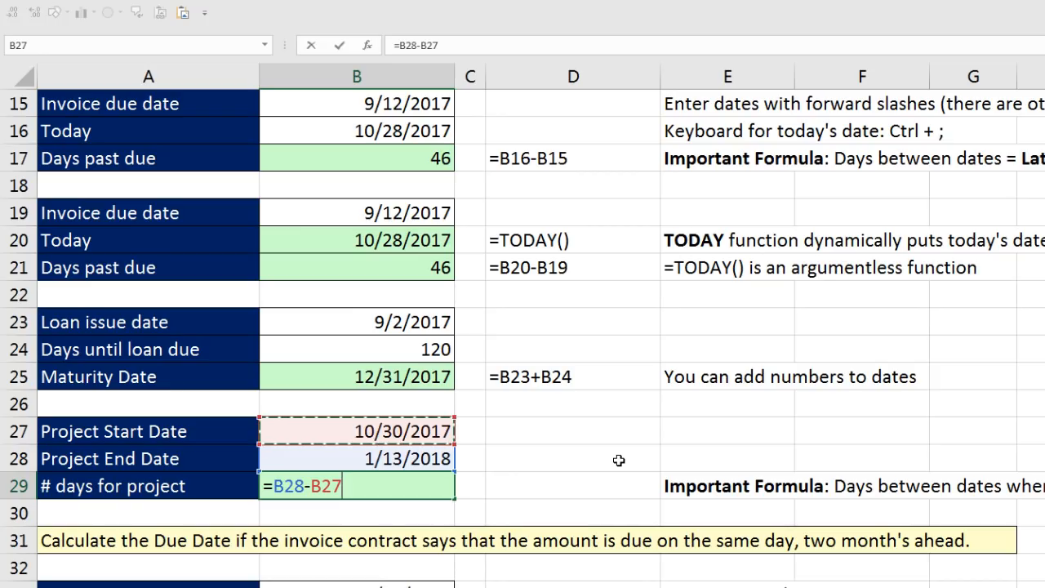
{"action": "type", "text": "+1"}
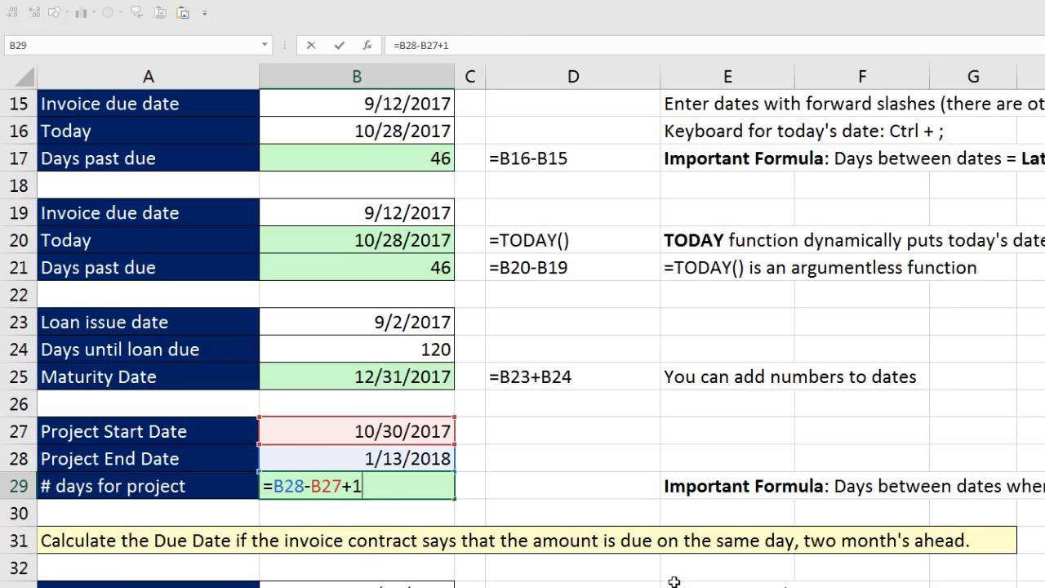
{"action": "key", "text": "Return"}
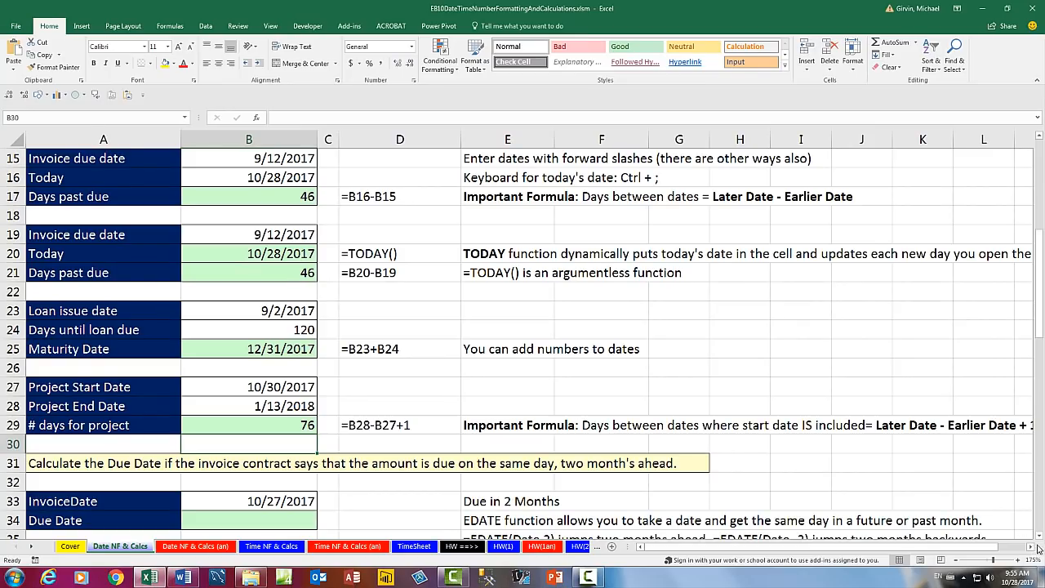
Read the full note in row 29 on counting days with the start date included, and the due date exercises below it
{"action": "left_click", "coordinate": [1032, 547]}
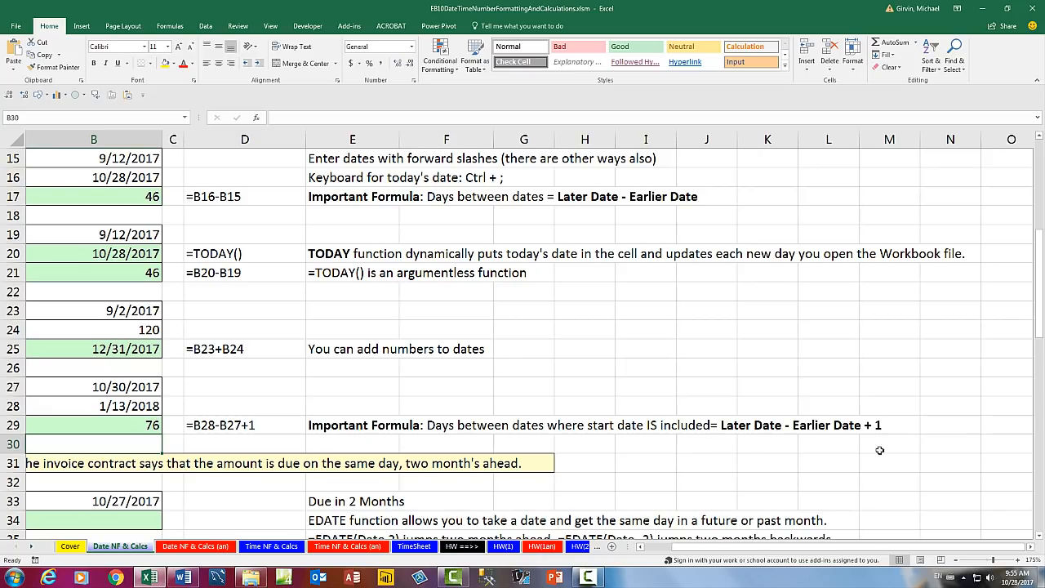
{"action": "left_click_drag", "start_coordinate": [875, 548], "coordinate": [841, 549]}
{"action": "left_click", "coordinate": [1039, 536]}
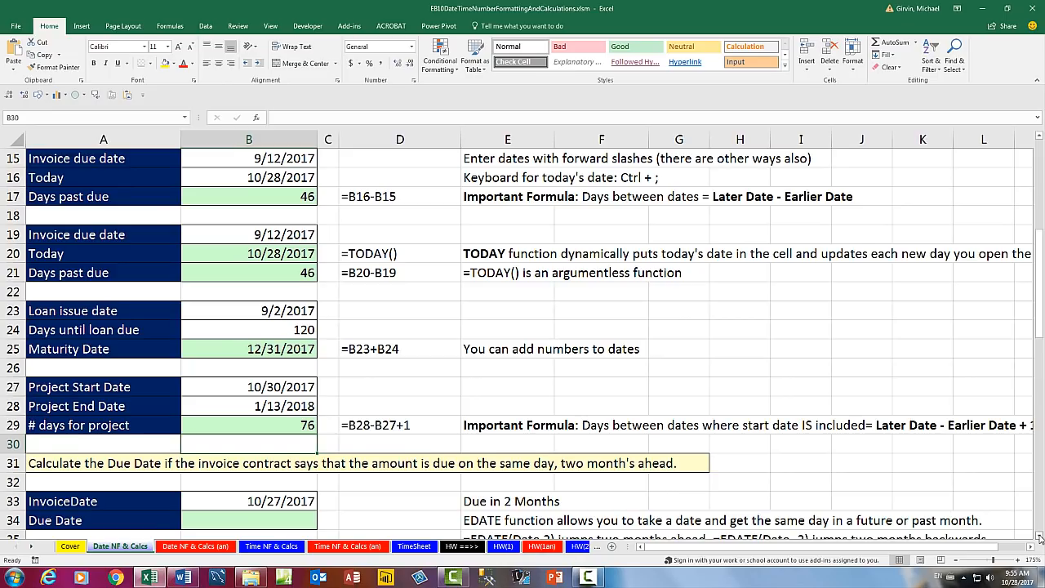
{"action": "left_click", "coordinate": [1040, 537]}
{"action": "left_click", "coordinate": [1039, 537]}
{"action": "left_click", "coordinate": [1040, 536]}
{"action": "left_click", "coordinate": [1040, 537]}
{"action": "left_click", "coordinate": [1040, 537]}
{"action": "left_click", "coordinate": [1040, 537]}
{"action": "left_click", "coordinate": [1039, 537]}
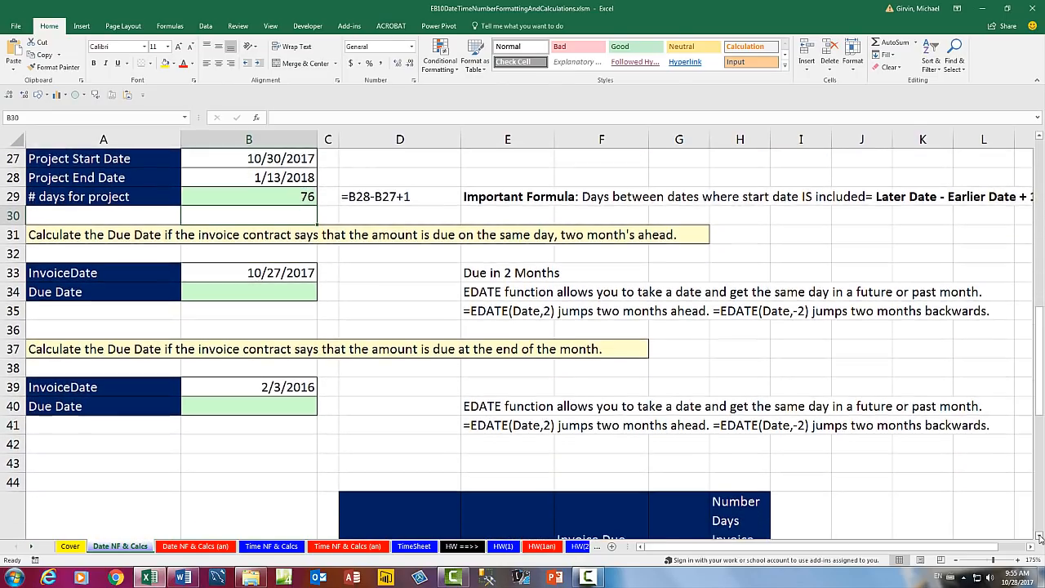
{"action": "left_click", "coordinate": [1039, 537]}
{"action": "left_click", "coordinate": [1040, 537]}
{"action": "left_click", "coordinate": [1040, 537]}
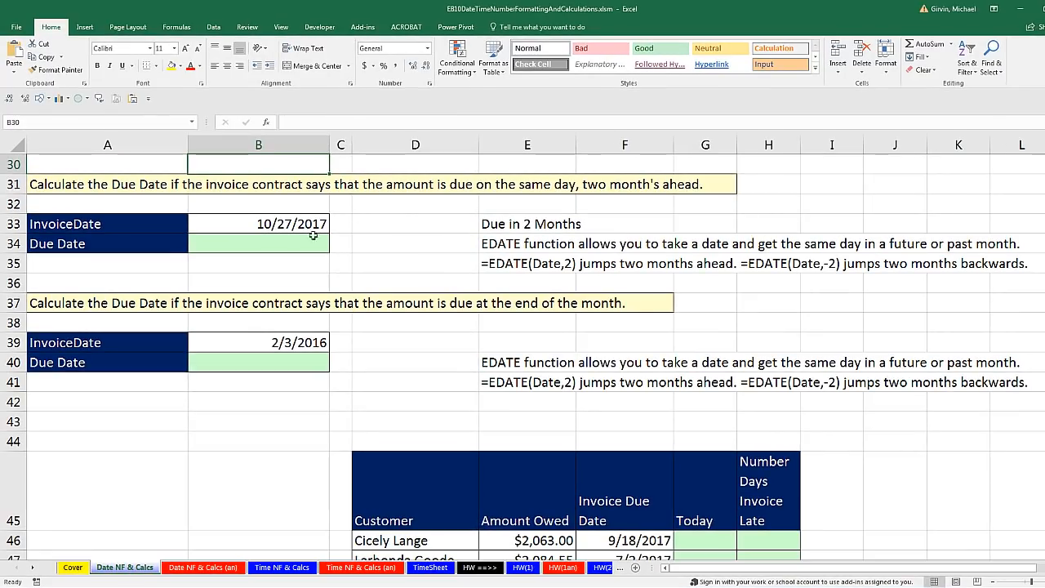
Calculate the due date two months after the invoice date in B34 with =EDATE(B33,2), and format it as Short Date
{"action": "left_click", "coordinate": [246, 223]}
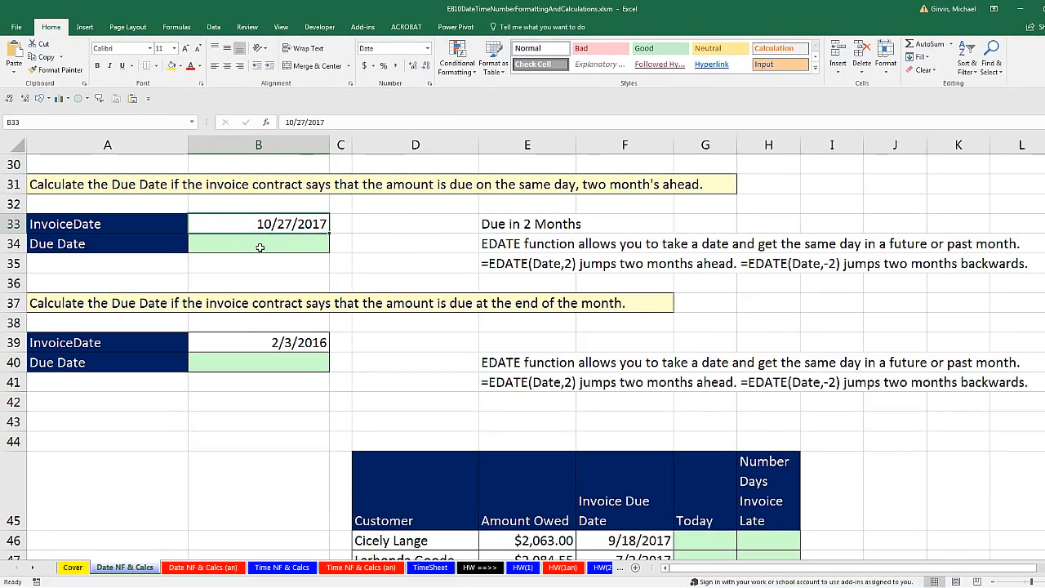
{"action": "left_click", "coordinate": [263, 244]}
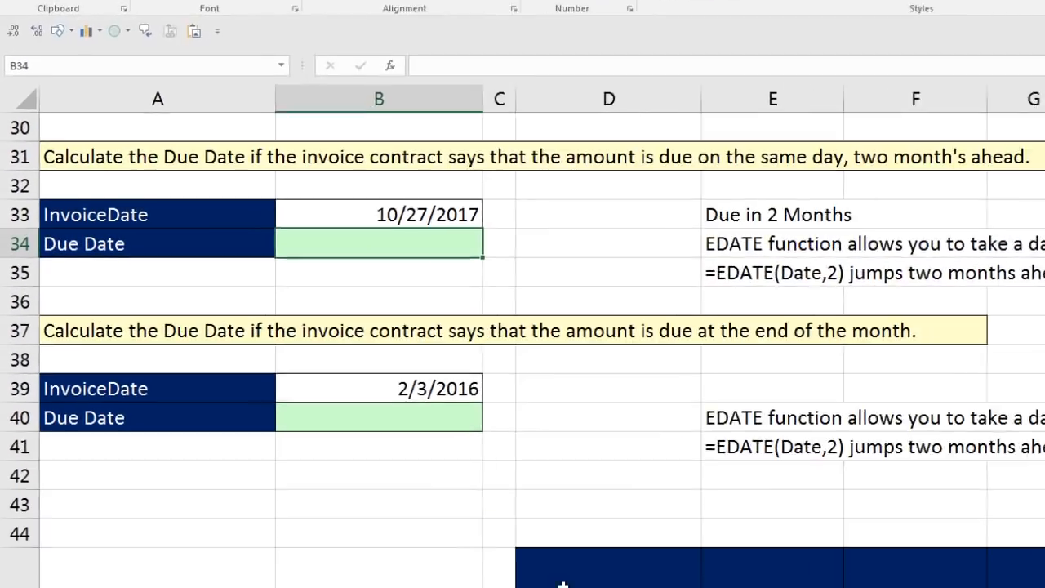
{"action": "type", "text": "="}
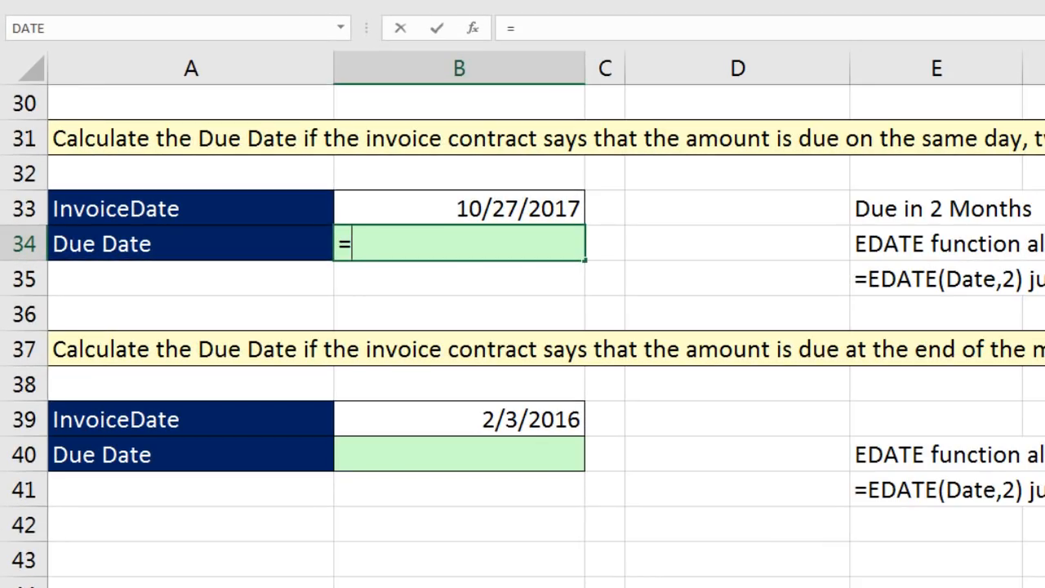
{"action": "type", "text": "ed"}
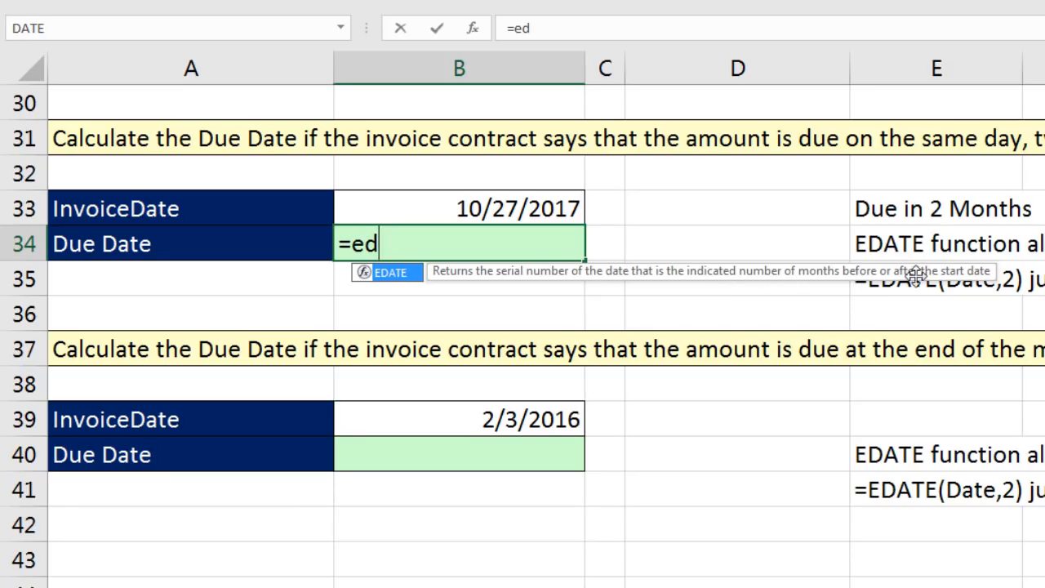
{"action": "key", "text": "Tab"}
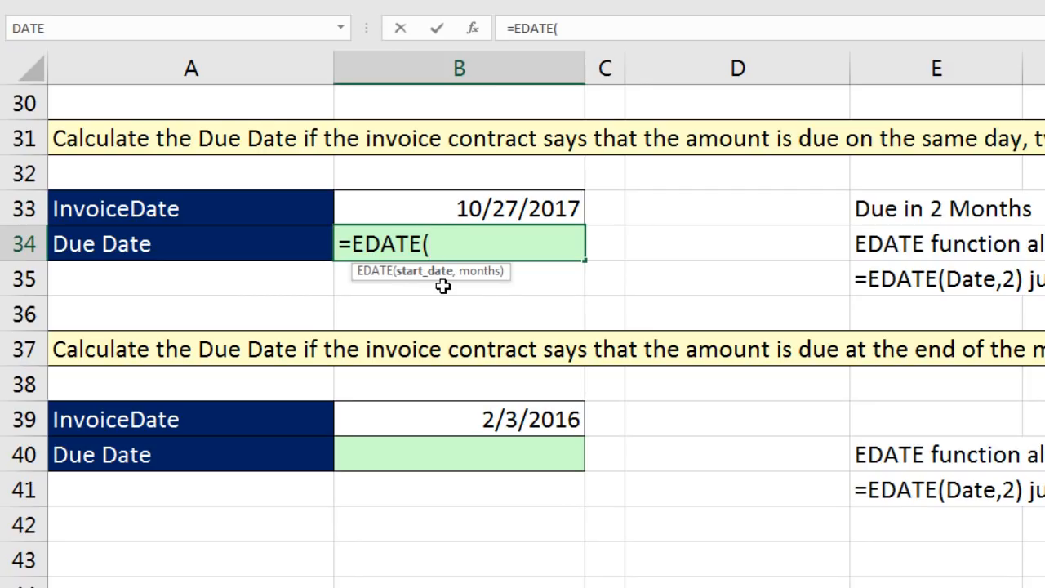
{"action": "left_click", "coordinate": [429, 203]}
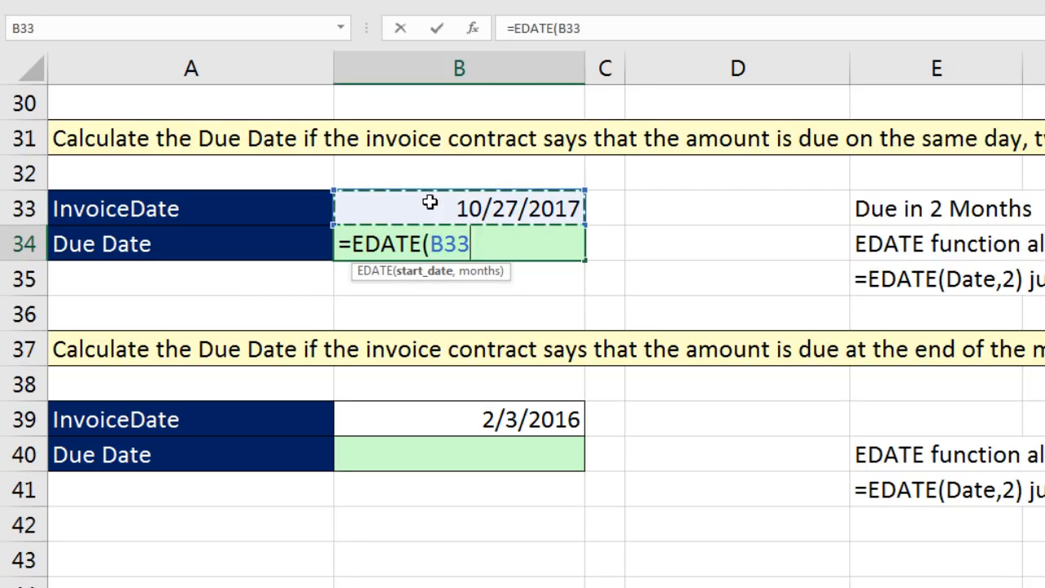
{"action": "type", "text": ","}
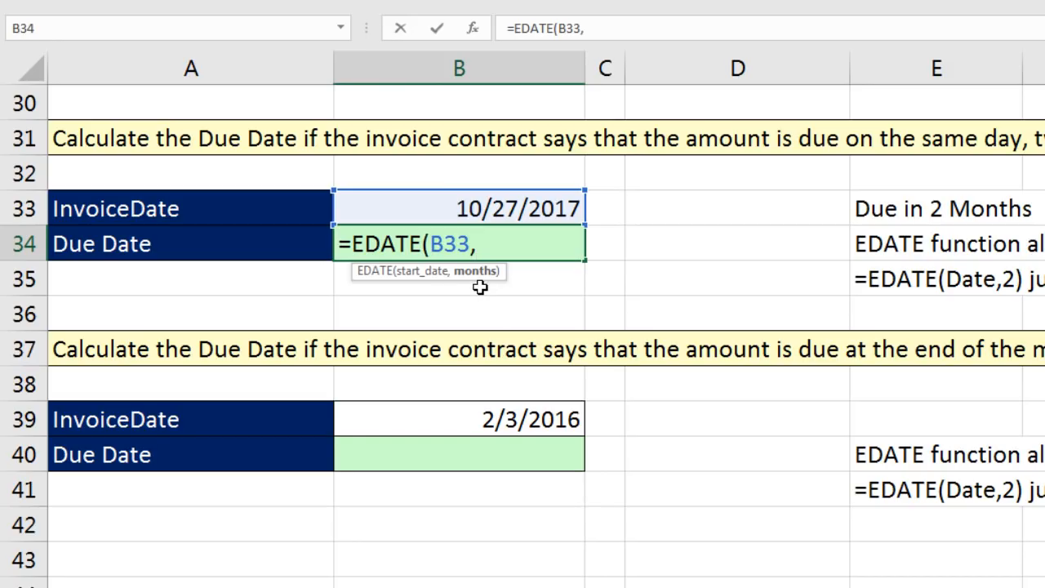
{"action": "type", "text": "1"}
{"action": "type", "text": "2"}
{"action": "key", "text": "BackSpace"}
{"action": "key", "text": "BackSpace"}
{"action": "type", "text": "2)"}
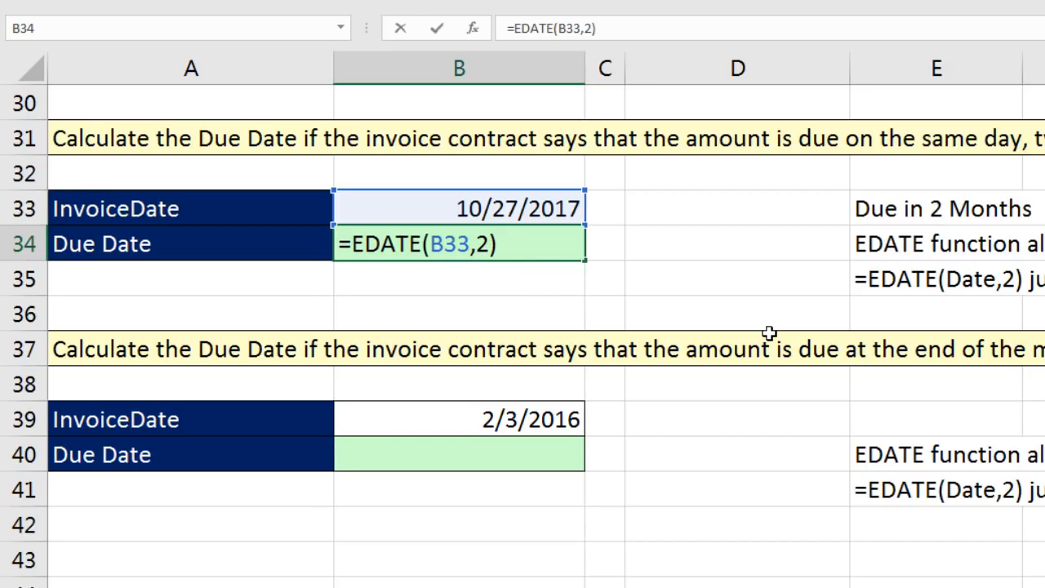
{"action": "key", "text": "ctrl+Return"}
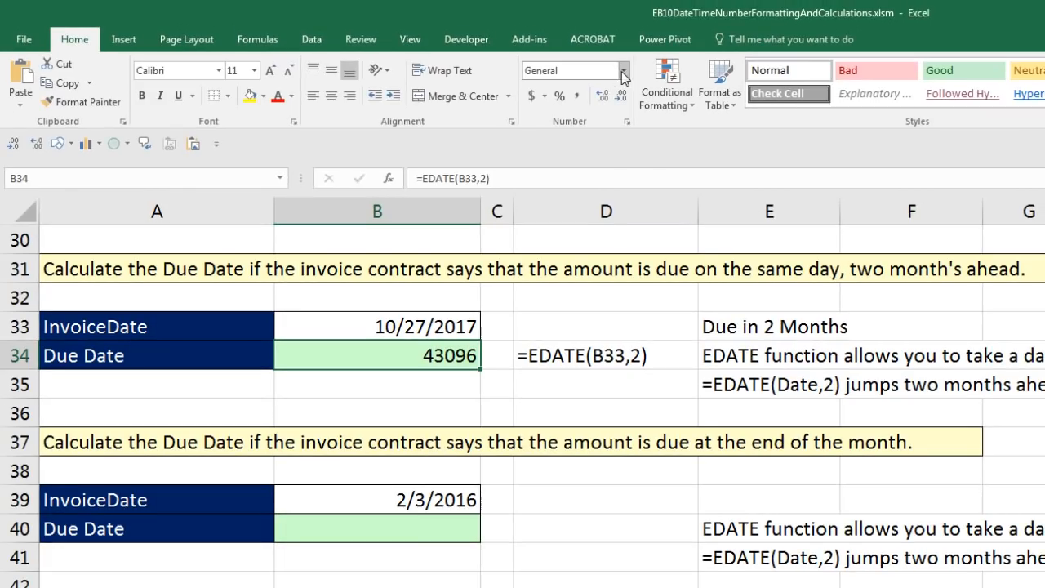
{"action": "left_click", "coordinate": [623, 71]}
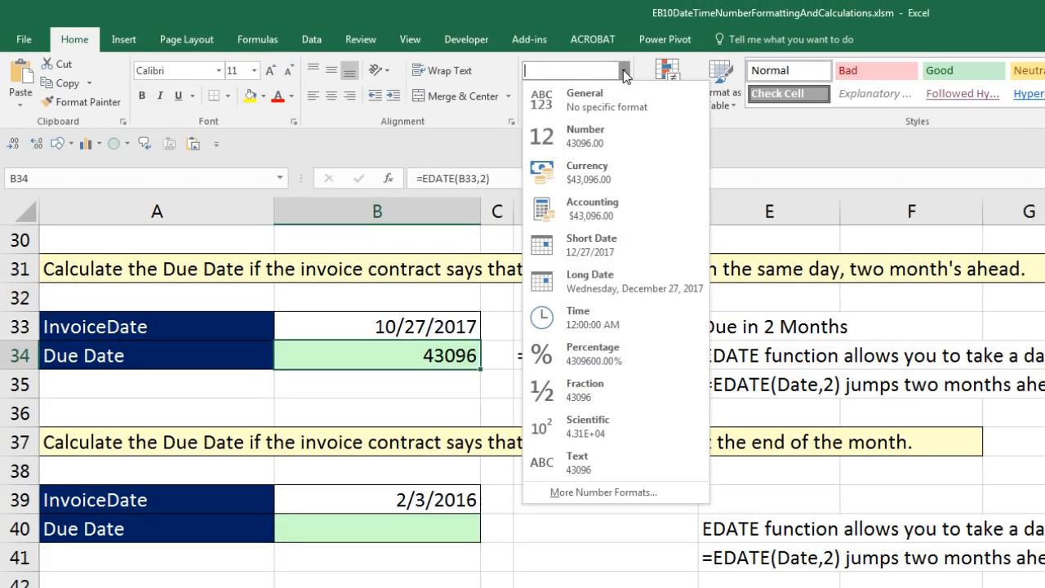
{"action": "left_click", "coordinate": [607, 254]}
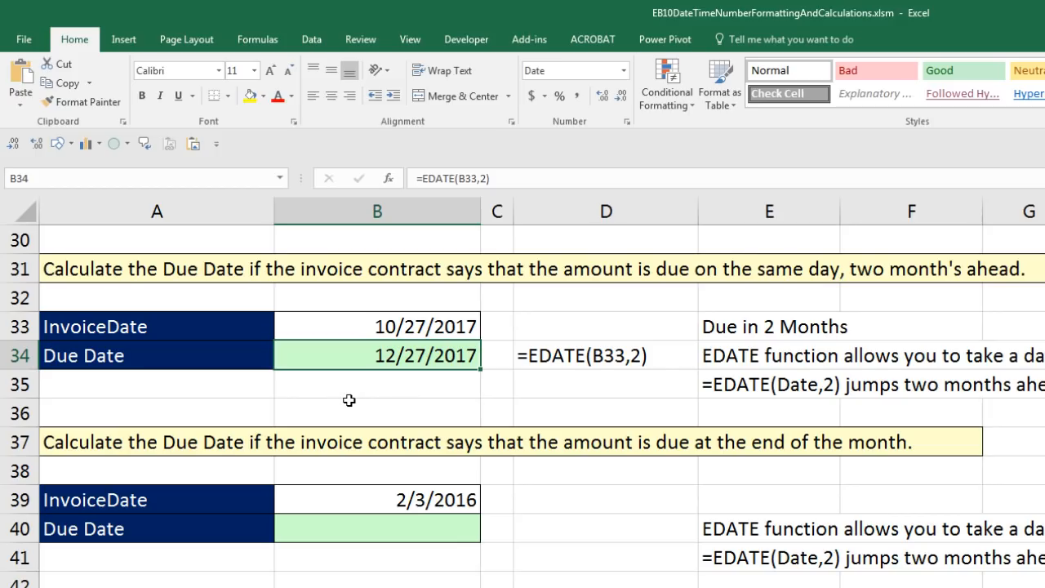
Change the months argument of the EDATE formula in B34 to -2, keeping that cell selected
{"action": "key", "text": "F2"}
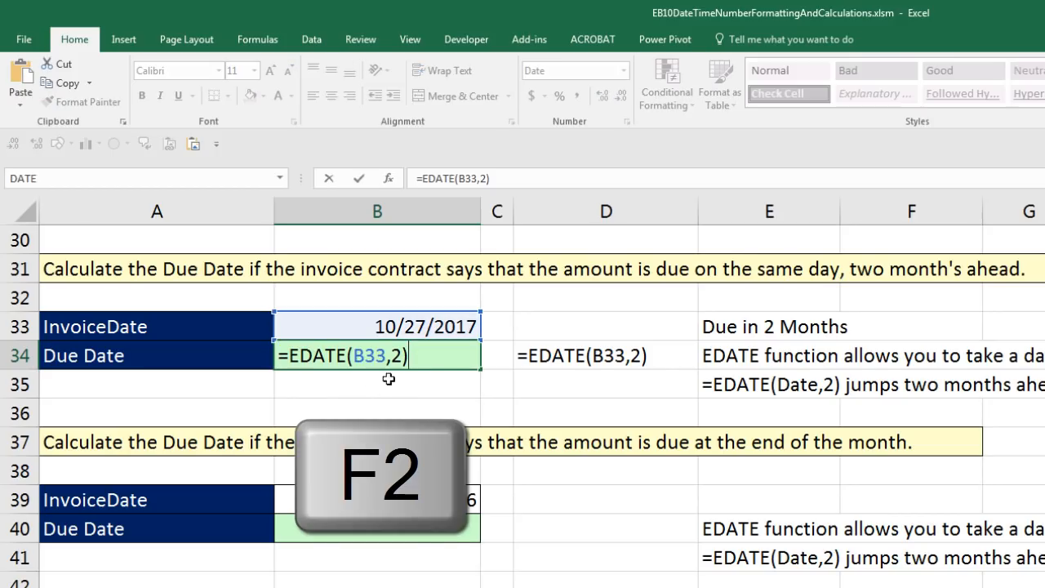
{"action": "left_click", "coordinate": [393, 356]}
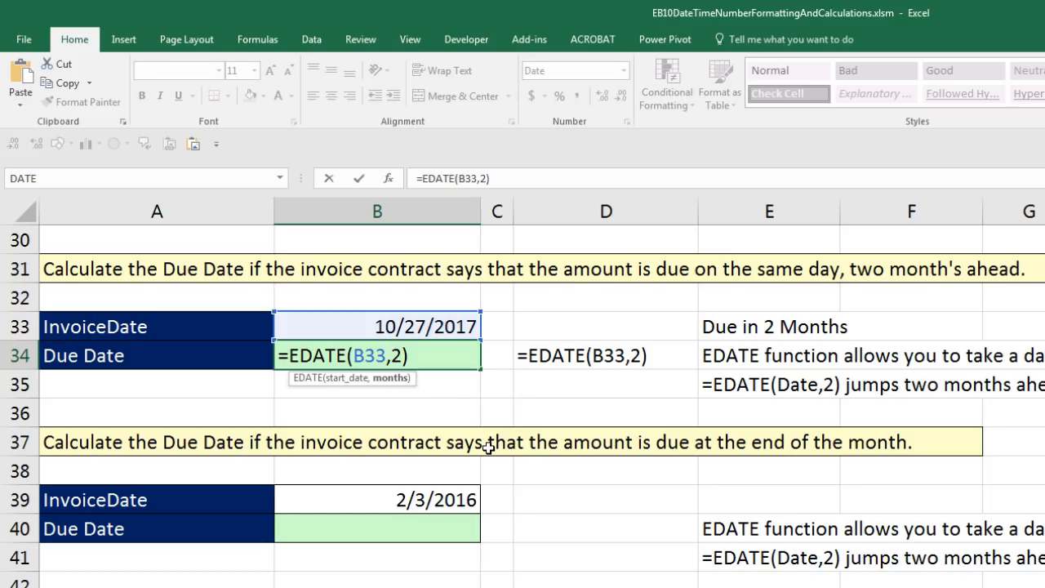
{"action": "type", "text": "-"}
{"action": "key", "text": "ctrl+Return"}
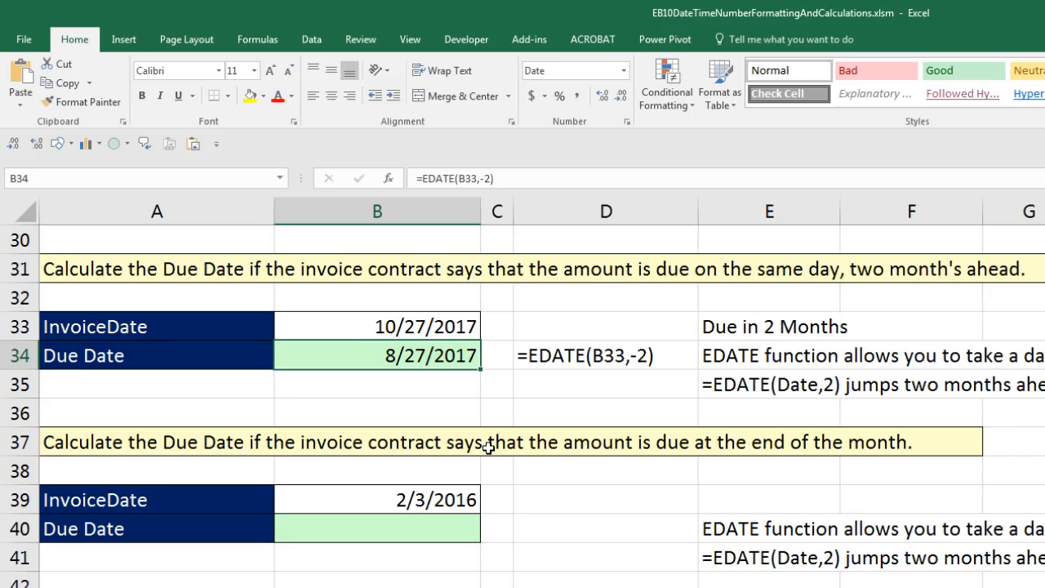
Replace the months argument of the EDATE formula in B34 with 4, keeping that cell selected
{"action": "key", "text": "F2"}
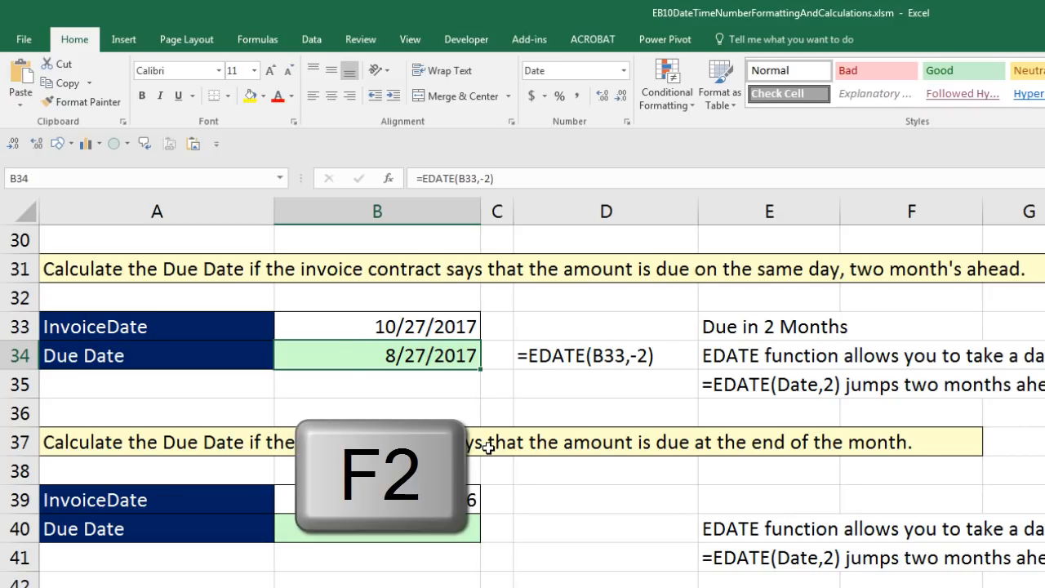
{"action": "left_click", "coordinate": [392, 357]}
{"action": "type", "text": "4"}
{"action": "key", "text": "Delete"}
{"action": "key", "text": "Delete"}
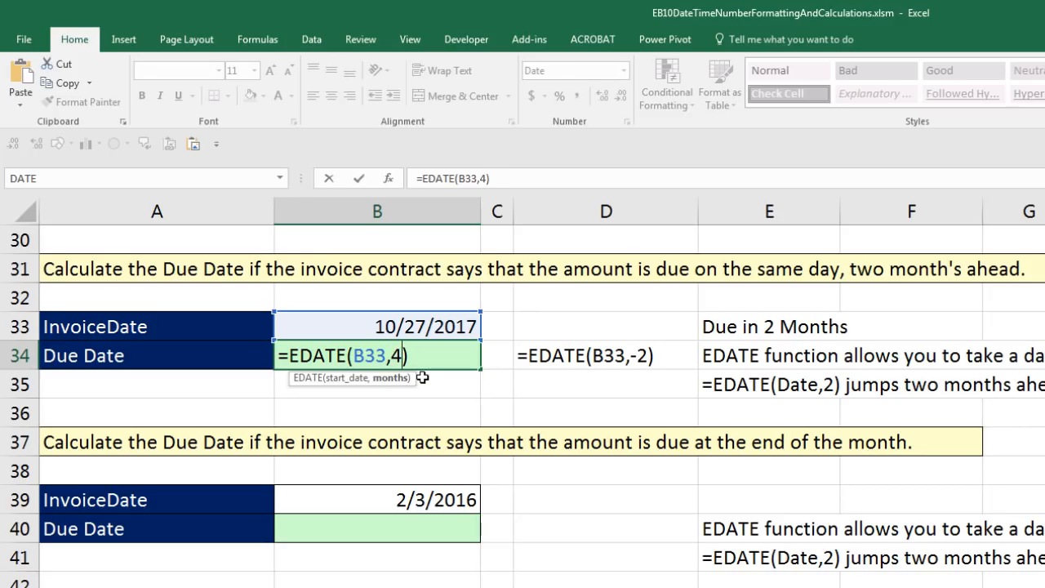
{"action": "key", "text": "ctrl+Return"}
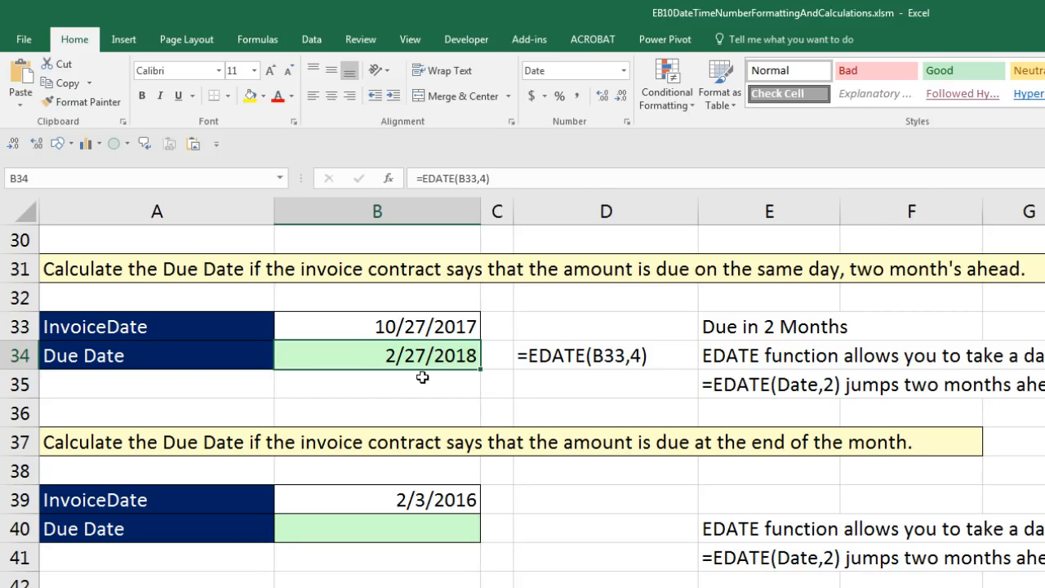
Set the months argument in B34 back to 2 so the formula reads =EDATE(B33,2)
{"action": "double_click", "coordinate": [437, 362]}
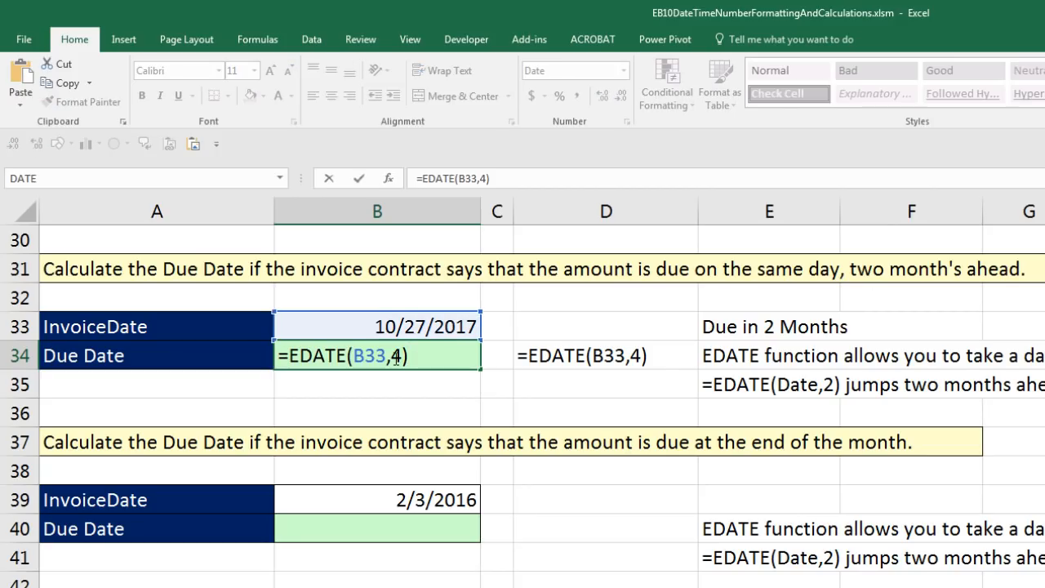
{"action": "double_click", "coordinate": [398, 356]}
{"action": "type", "text": "2"}
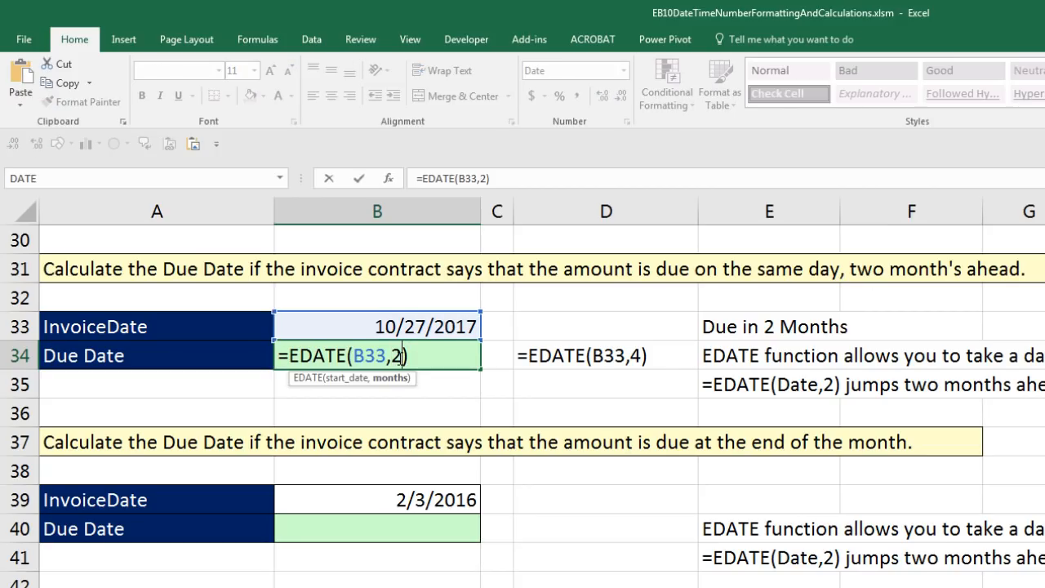
{"action": "key", "text": "Return"}
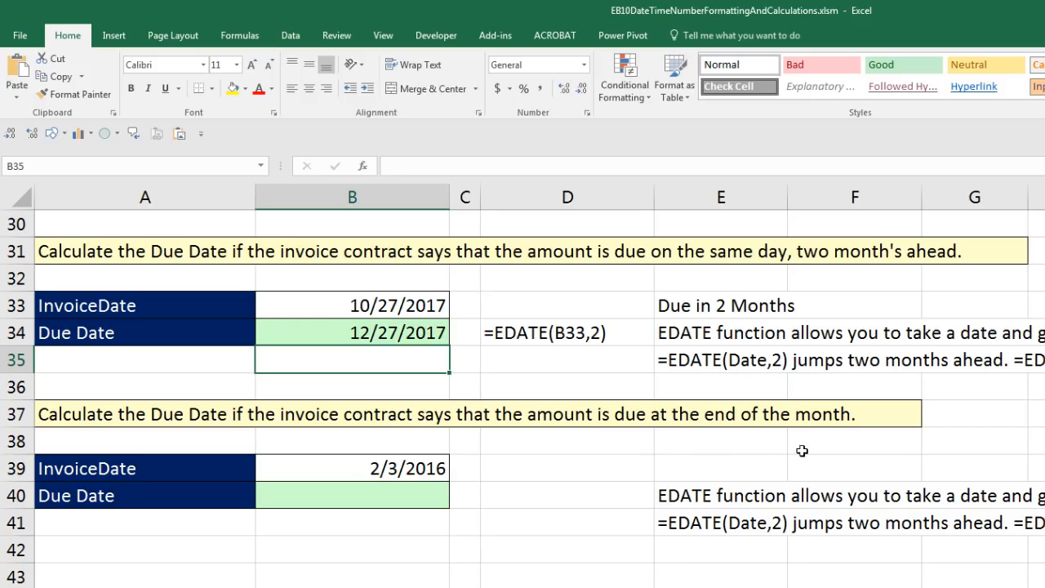
Calculate the end-of-month due date for the invoice date in B40 with =EOMONTH(B39,0), keeping that cell selected
{"action": "key", "text": "Return"}
{"action": "left_click", "coordinate": [351, 467]}
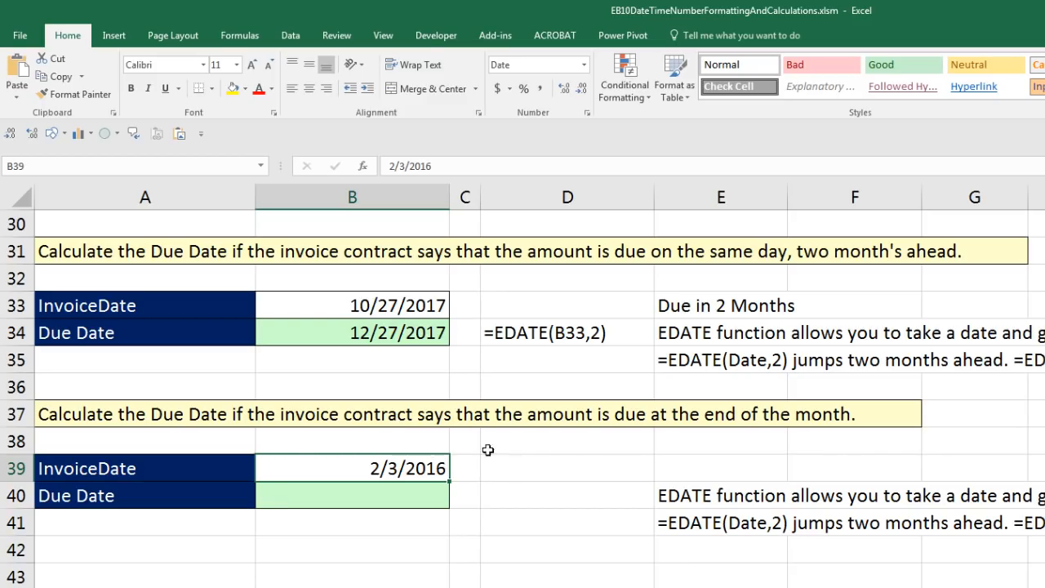
{"action": "left_click", "coordinate": [348, 501]}
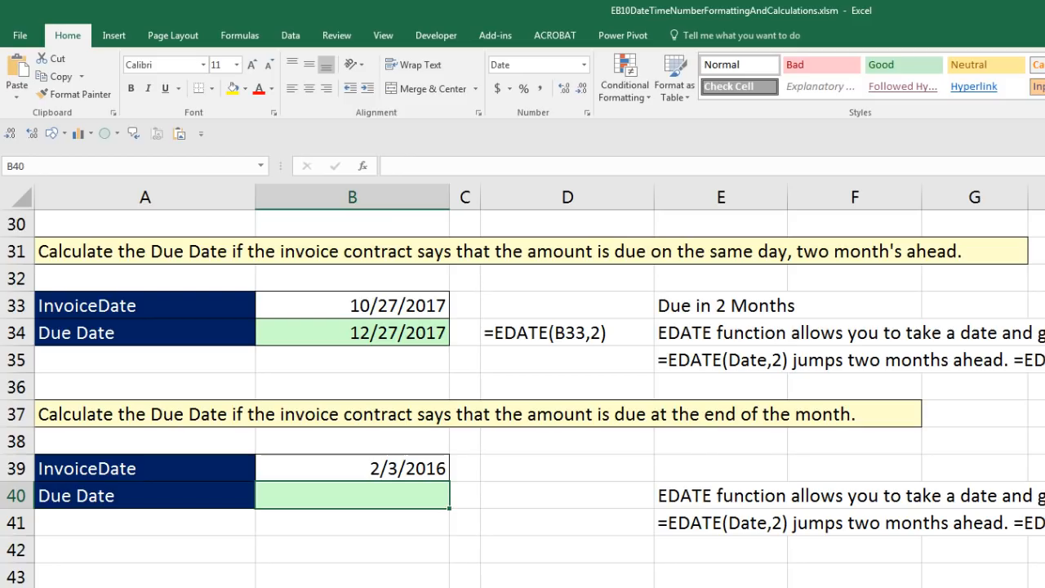
{"action": "type", "text": "=eo"}
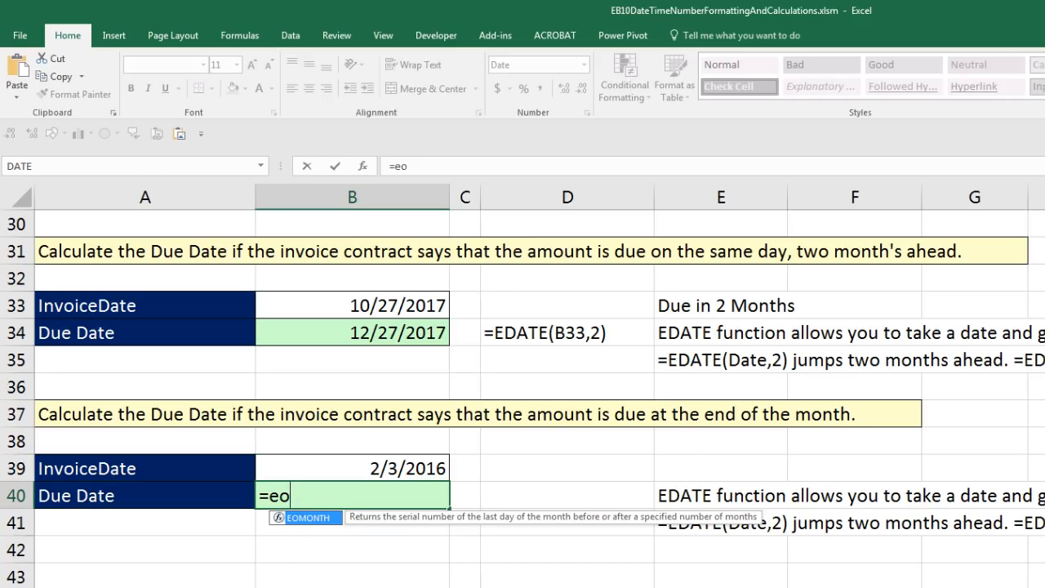
{"action": "key", "text": "Tab"}
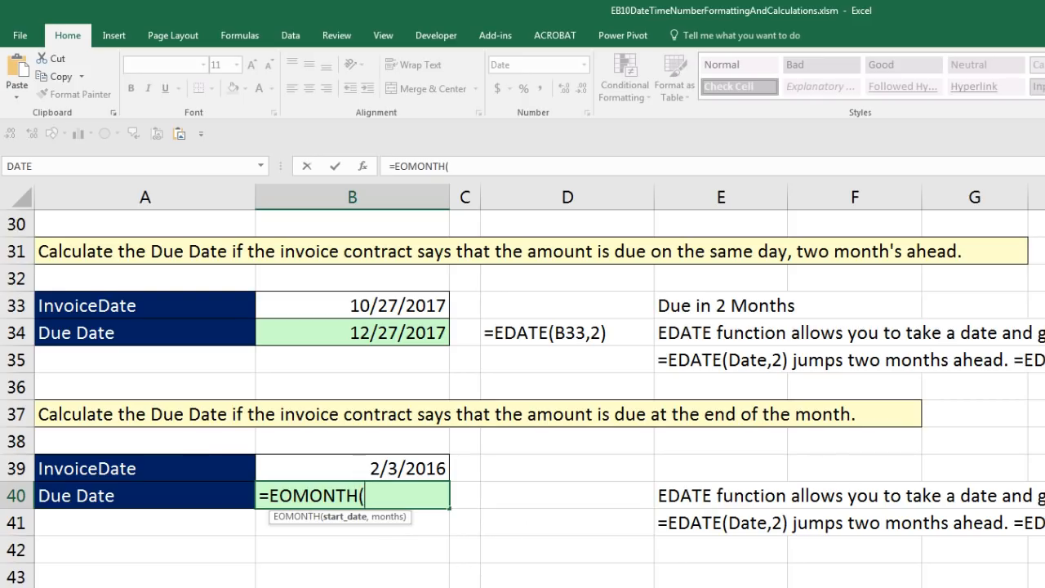
{"action": "key", "text": "Up"}
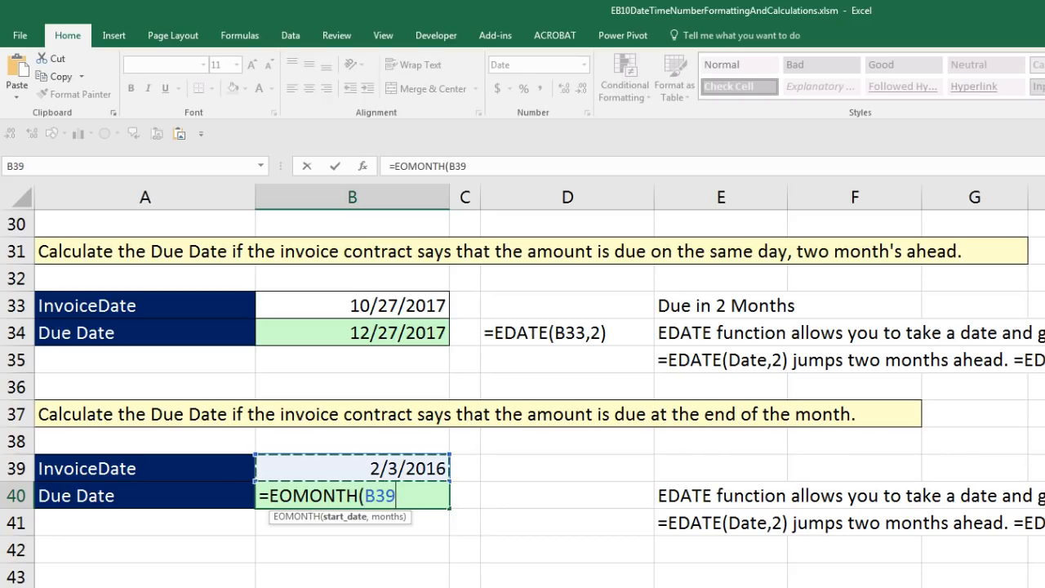
{"action": "type", "text": ","}
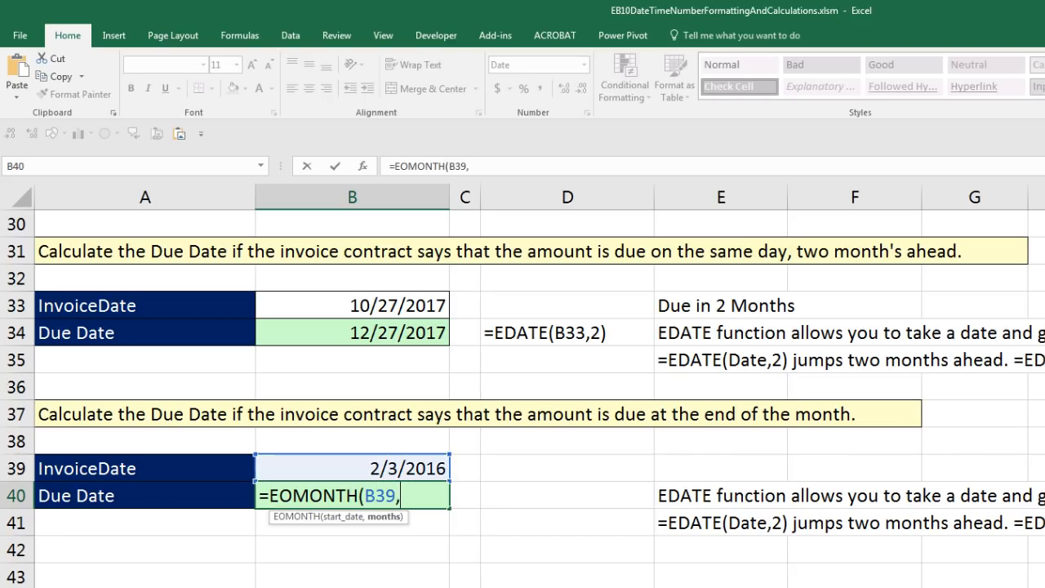
{"action": "type", "text": "0)"}
{"action": "key", "text": "ctrl+Return"}
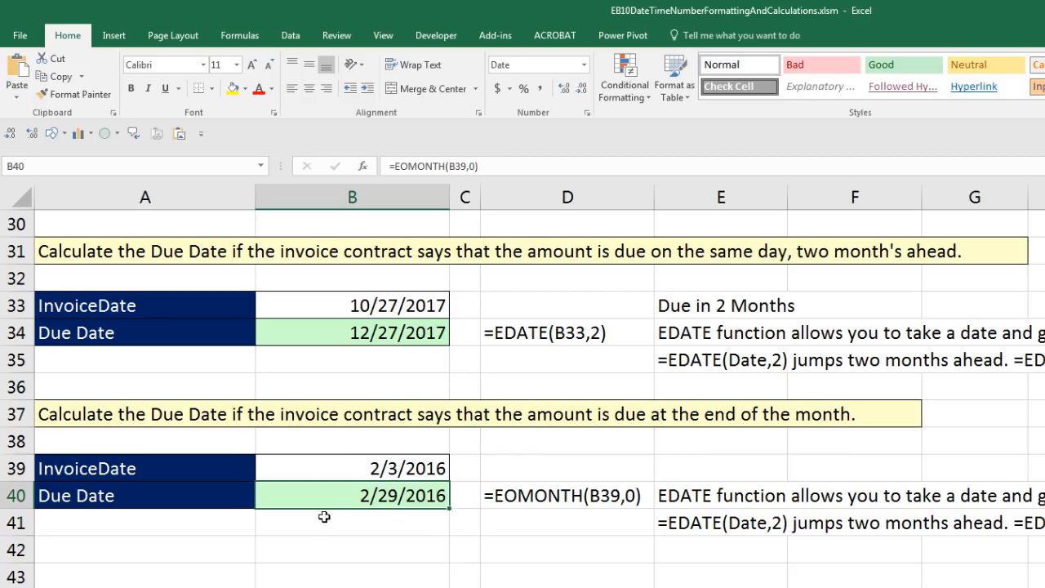
Change the year of the invoice date in B39 so it reads 2/3/2015
{"action": "left_click", "coordinate": [438, 468]}
{"action": "double_click", "coordinate": [438, 468]}
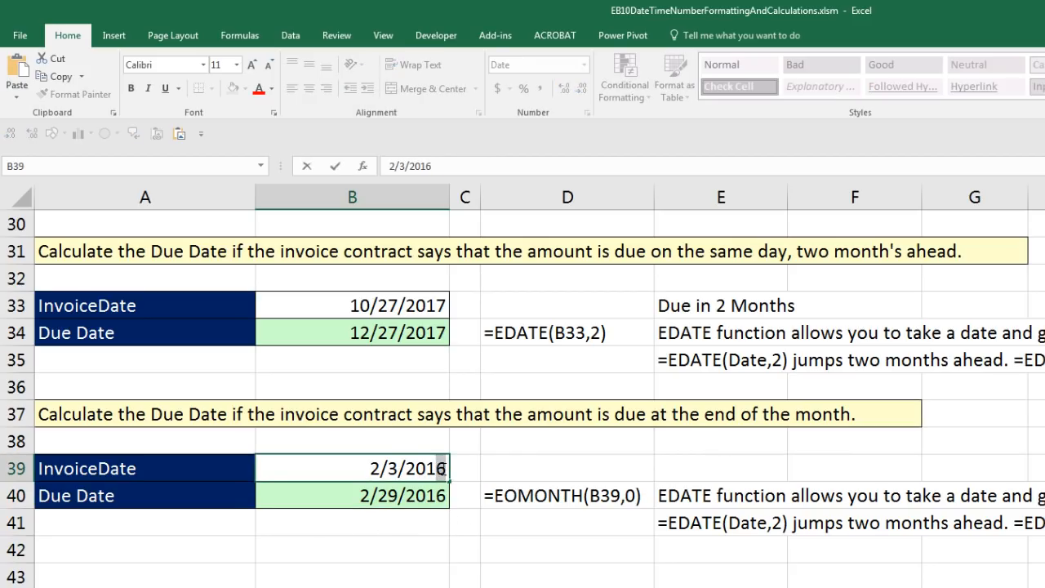
{"action": "key", "text": "BackSpace"}
{"action": "type", "text": "5"}
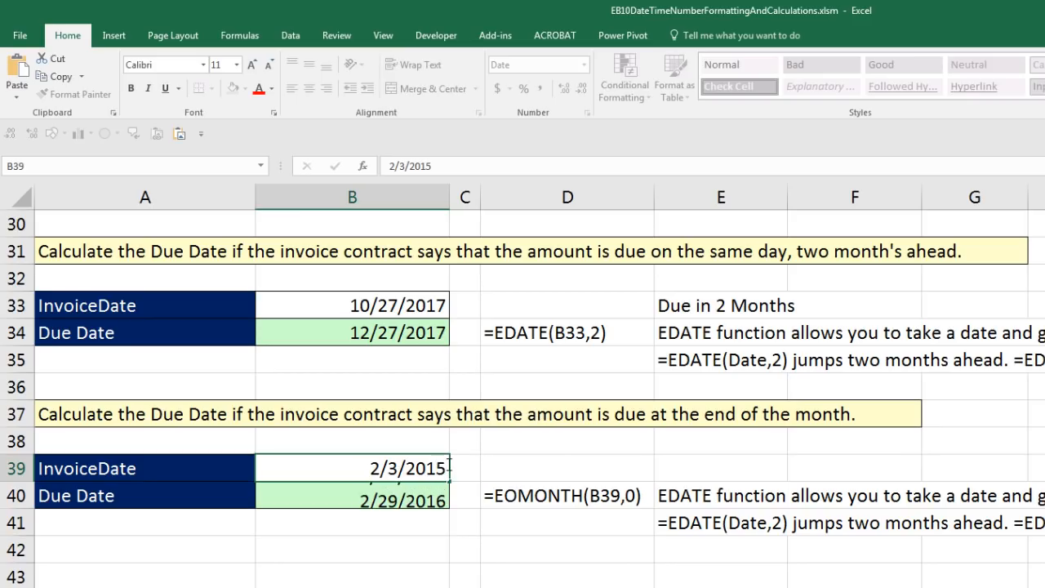
{"action": "key", "text": "Return"}
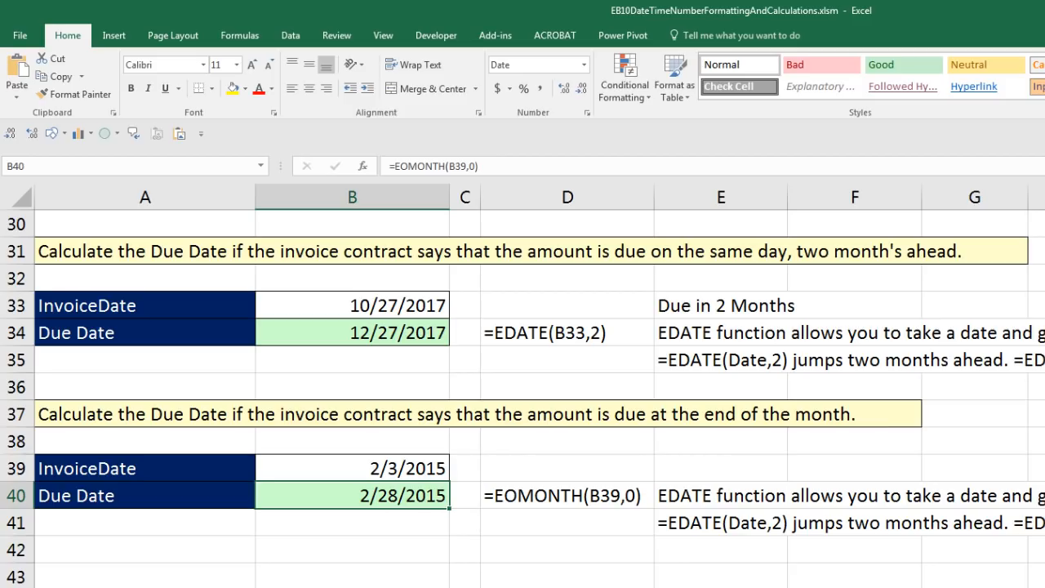
Change the months argument of the EOMONTH formula in B40 to 1, keeping that cell selected
{"action": "key", "text": "F2"}
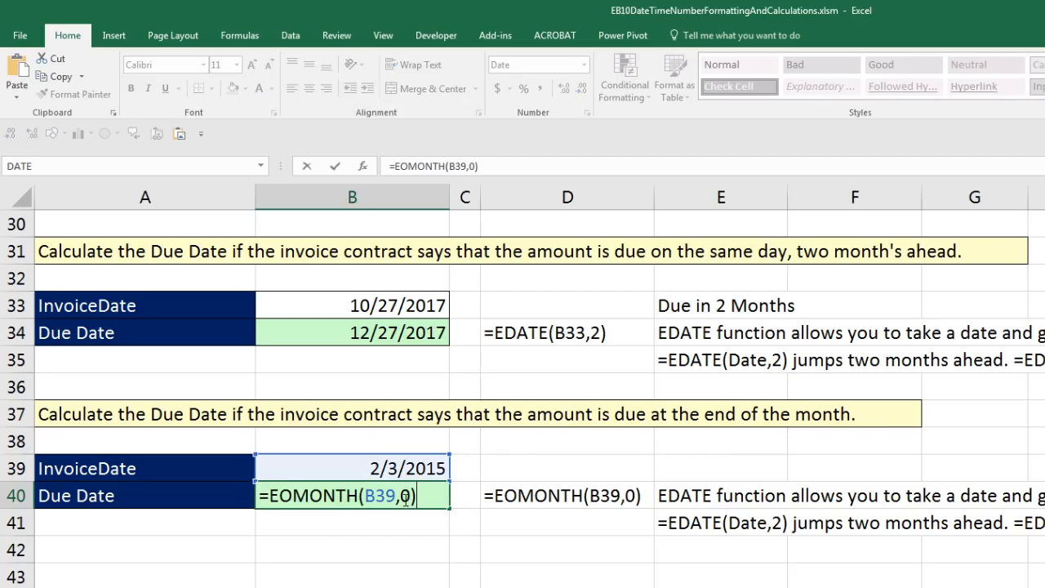
{"action": "double_click", "coordinate": [406, 496]}
{"action": "type", "text": "1"}
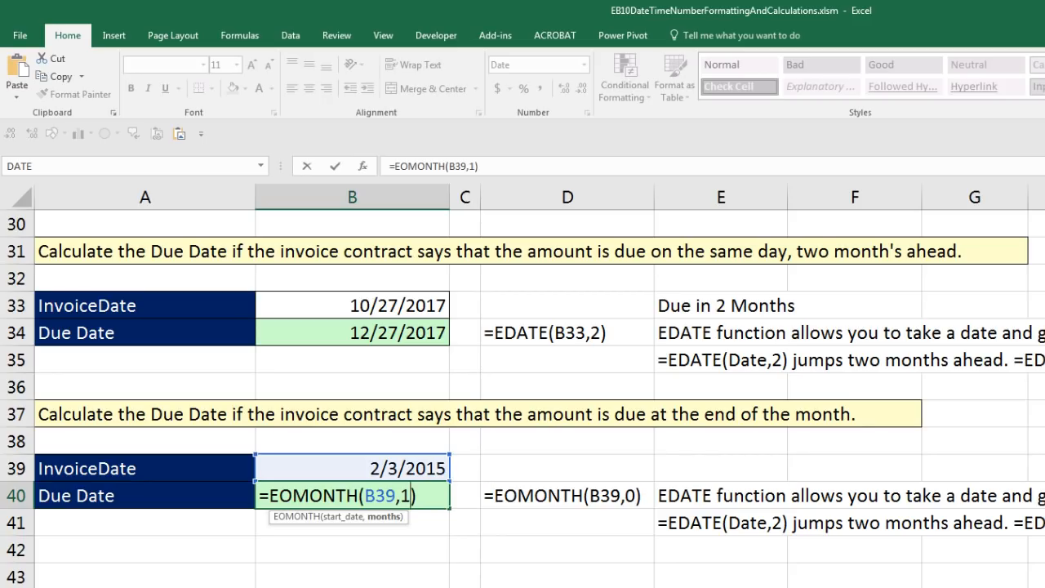
{"action": "key", "text": "ctrl+Return"}
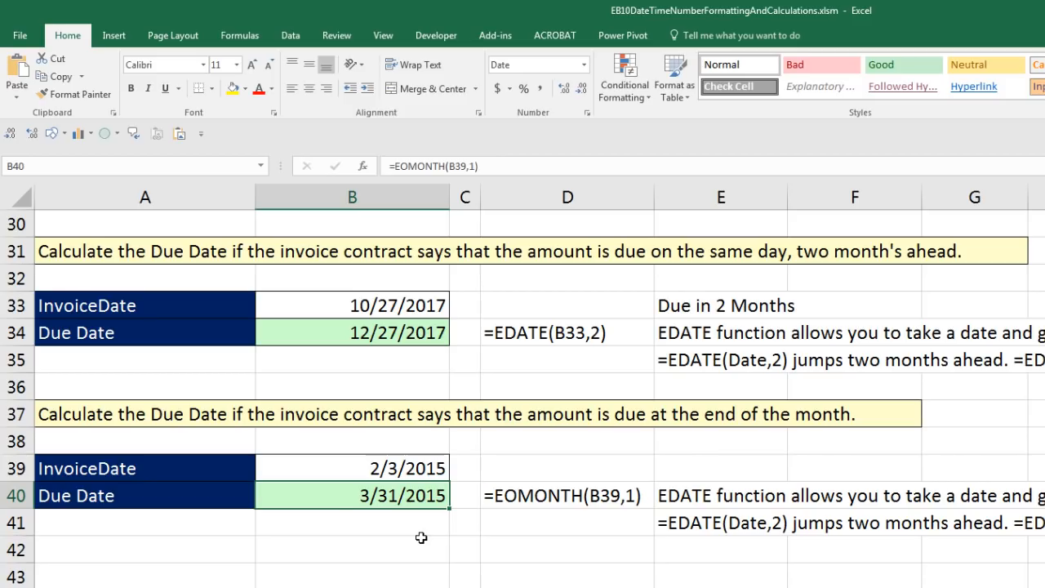
Set the months argument in B40 back to 0 so the formula reads =EOMONTH(B39,0)
{"action": "key", "text": "F2"}
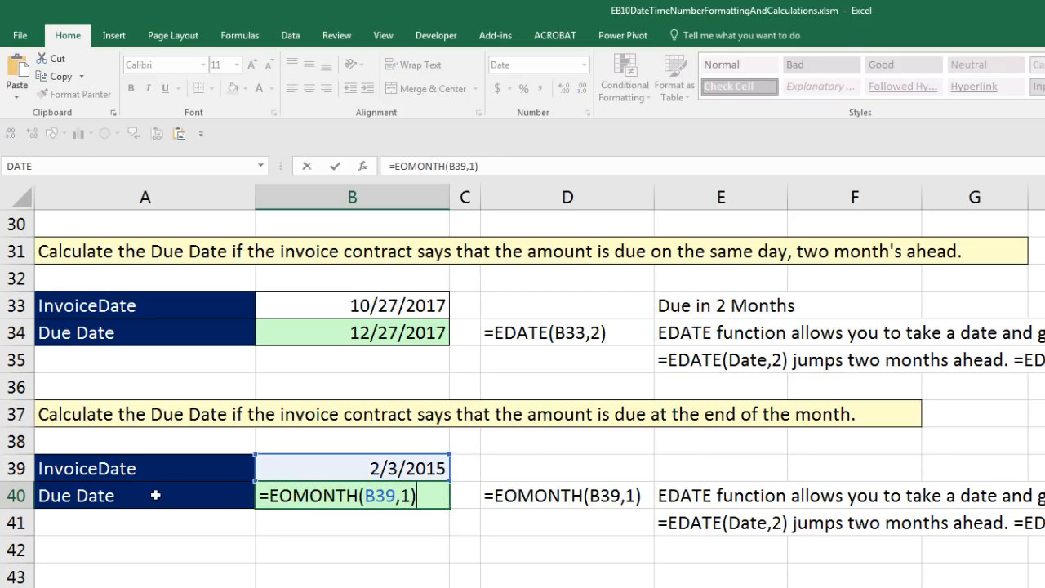
{"action": "left_click", "coordinate": [407, 495]}
{"action": "type", "text": "0"}
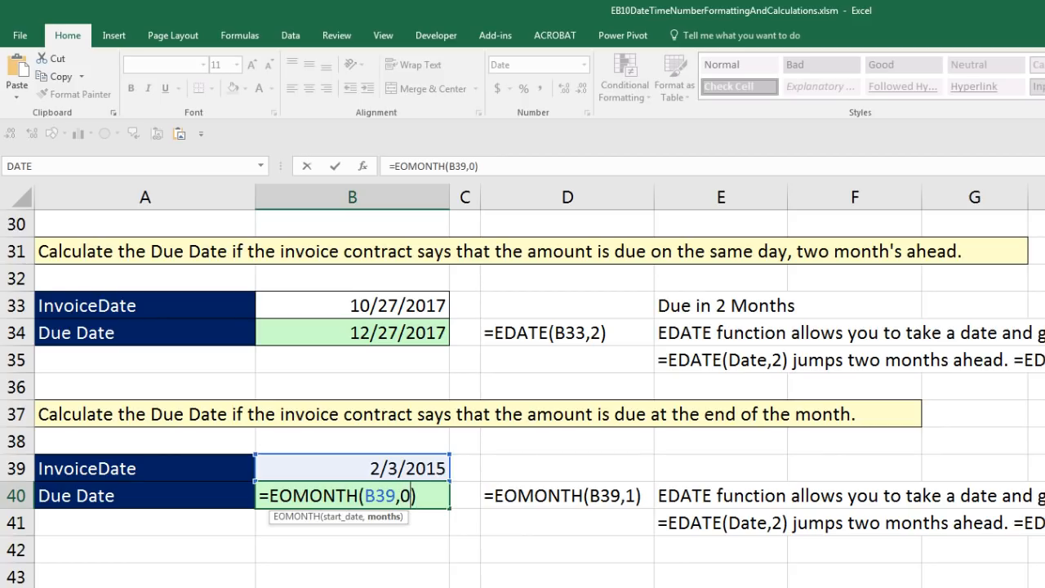
{"action": "key", "text": "ctrl+Return"}
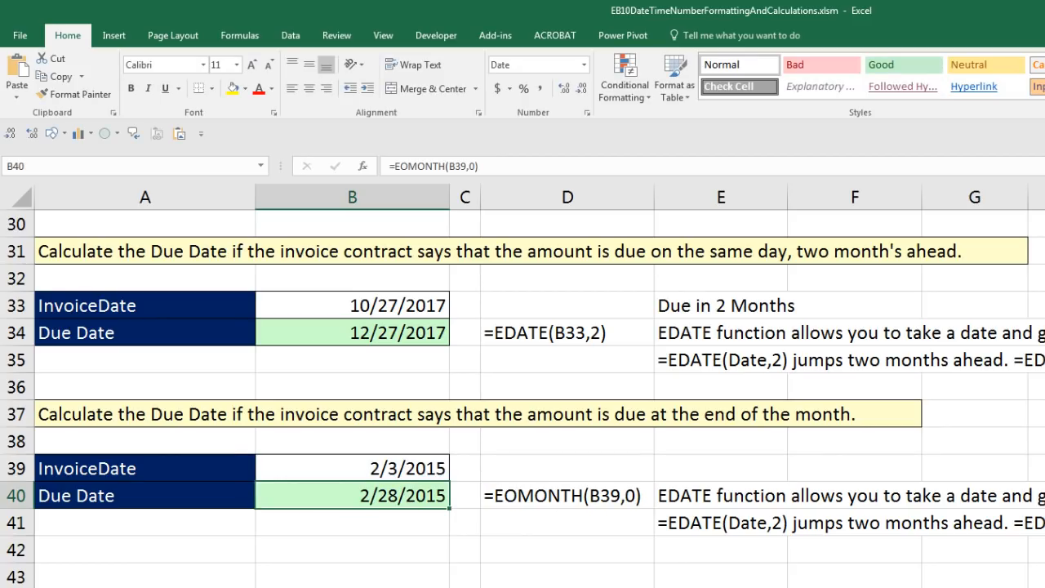
Restore the year of the invoice date in B39 so it reads 2/3/2016
{"action": "double_click", "coordinate": [441, 467]}
{"action": "left_click_drag", "start_coordinate": [441, 467], "coordinate": [448, 467]}
{"action": "type", "text": "6"}
{"action": "key", "text": "Return"}
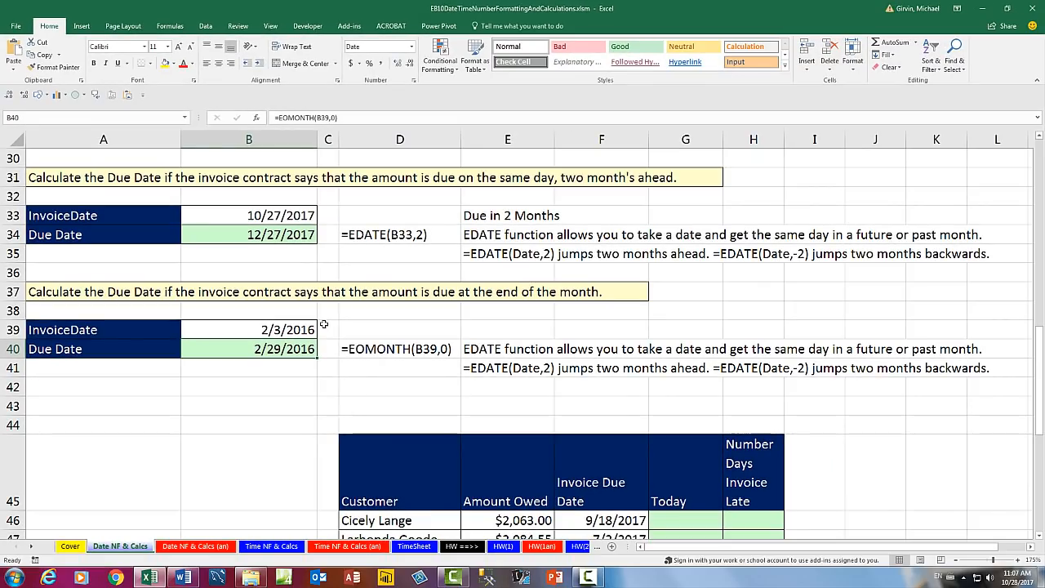
Enter =TODAY() in G46 of the customer invoice table and copy it down the whole Today column
{"action": "scroll", "coordinate": [676, 398], "scroll_direction": "down", "scroll_amount": 4}
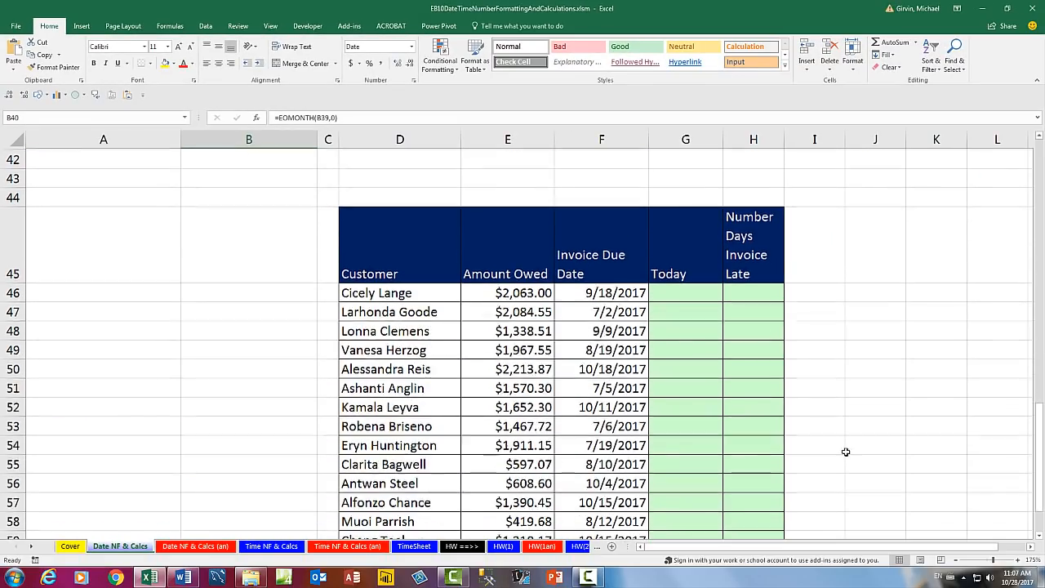
{"action": "left_click", "coordinate": [1038, 540]}
{"action": "left_click", "coordinate": [1038, 540]}
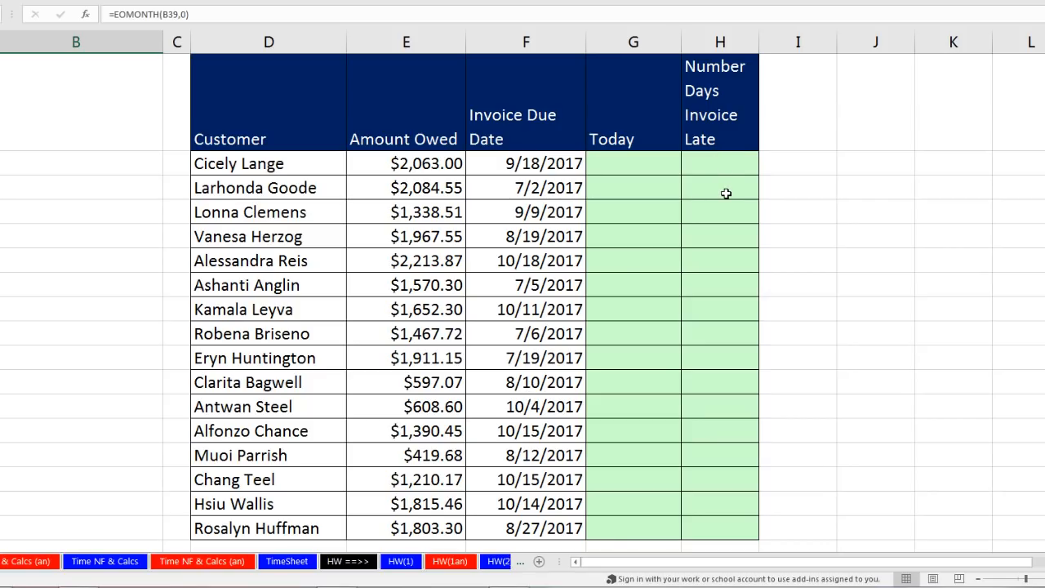
{"action": "left_click", "coordinate": [643, 167]}
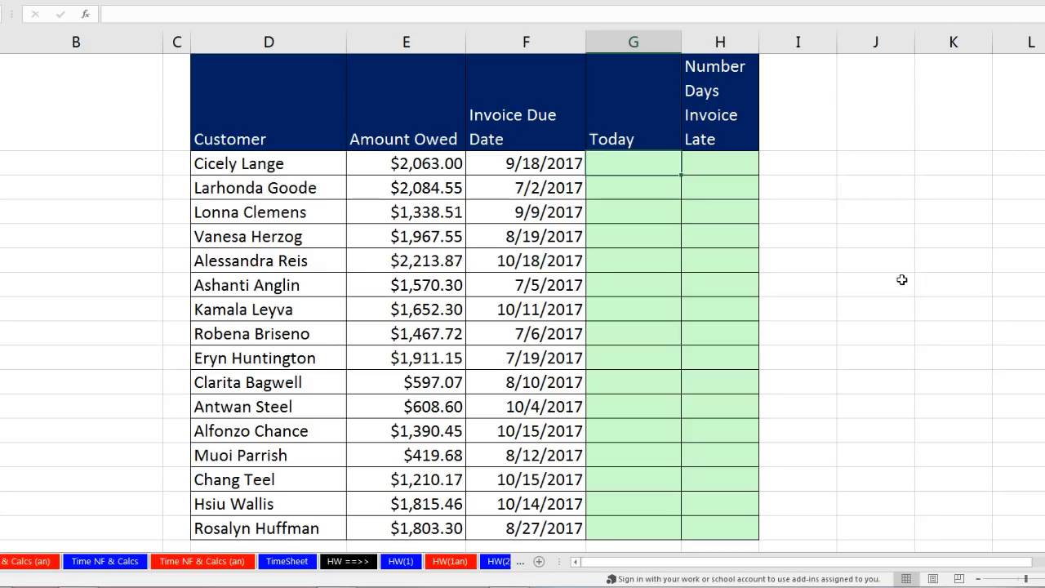
{"action": "type", "text": "=to"}
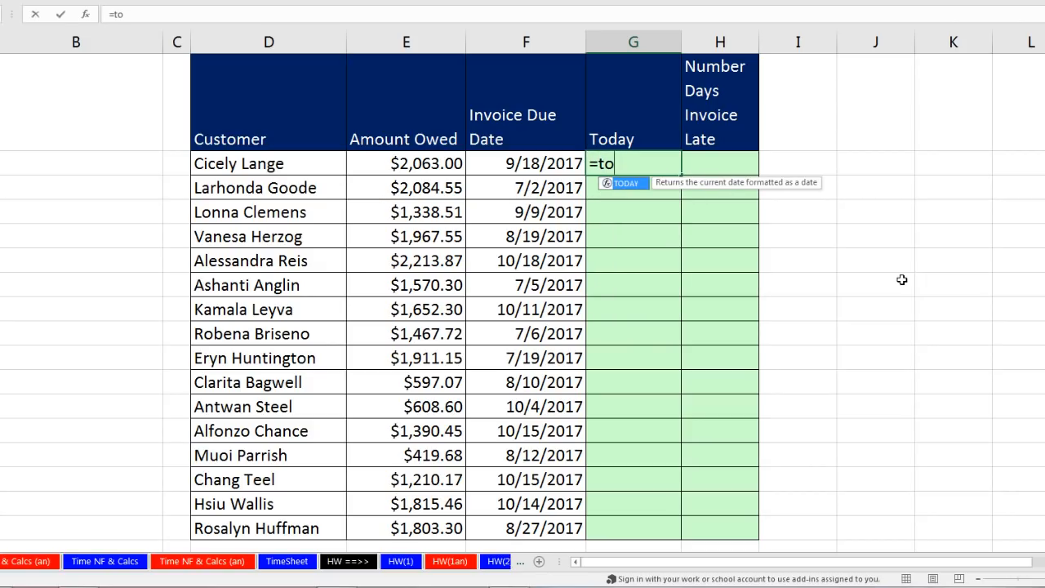
{"action": "key", "text": "Tab"}
{"action": "type", "text": ")"}
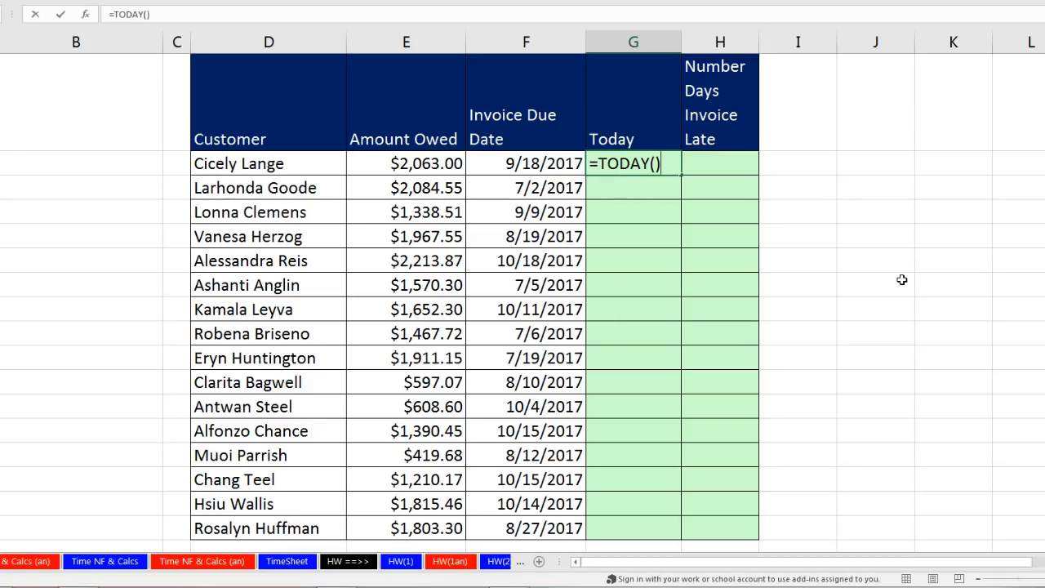
{"action": "key", "text": "ctrl+Return"}
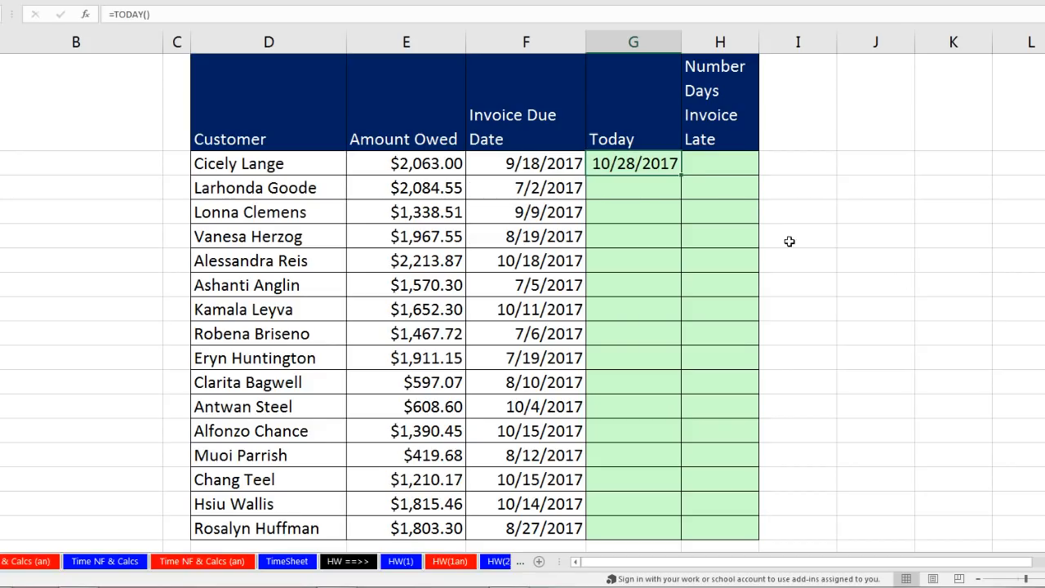
{"action": "double_click", "coordinate": [682, 176]}
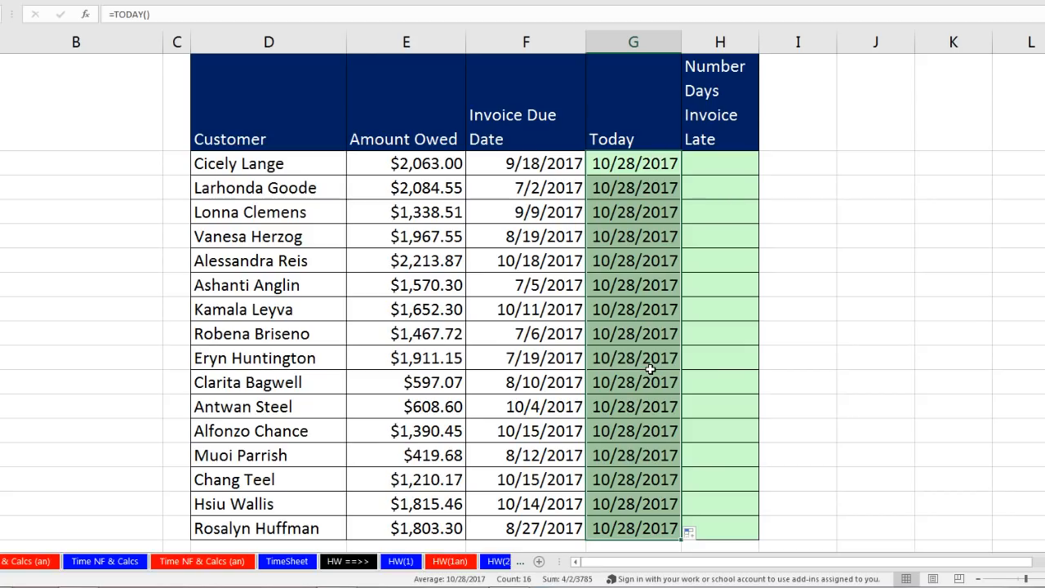
Calculate the number of days each invoice is late with =G46-F46 in H46, and copy the formula down the column
{"action": "left_click", "coordinate": [723, 170]}
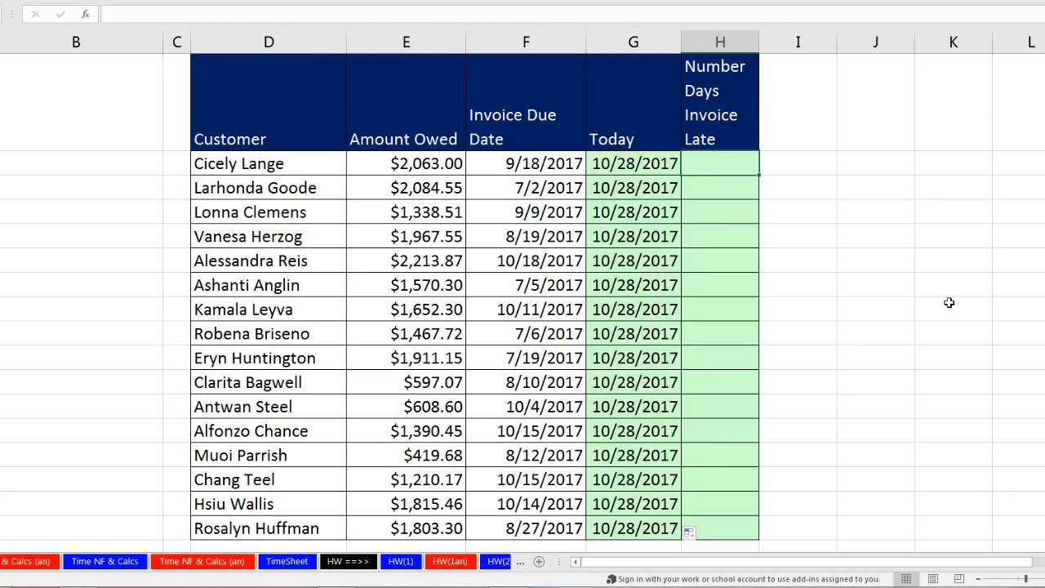
{"action": "type", "text": "="}
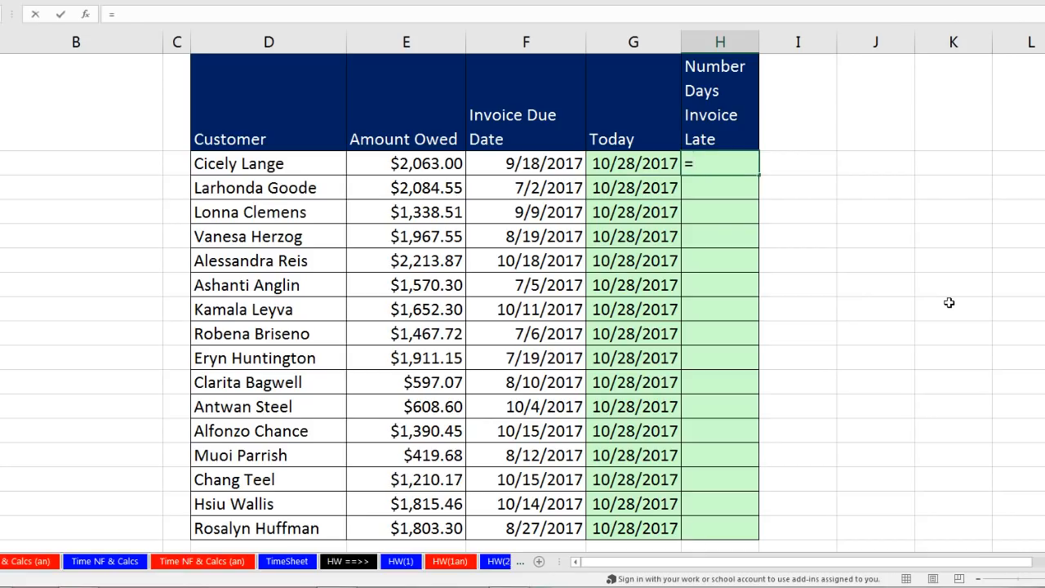
{"action": "key", "text": "Left"}
{"action": "type", "text": "-"}
{"action": "key", "text": "Left"}
{"action": "key", "text": "Left"}
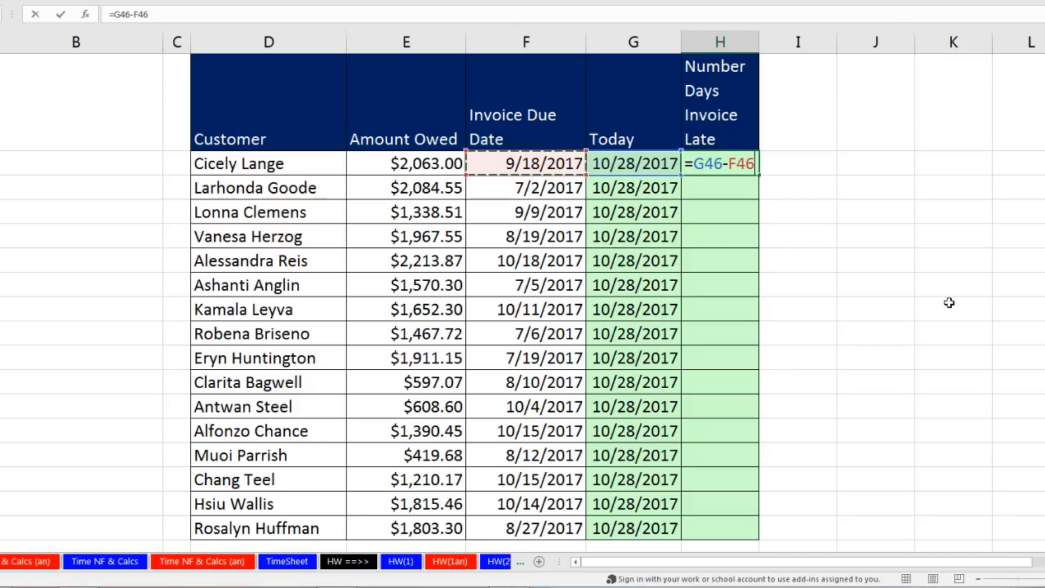
{"action": "key", "text": "ctrl+Return"}
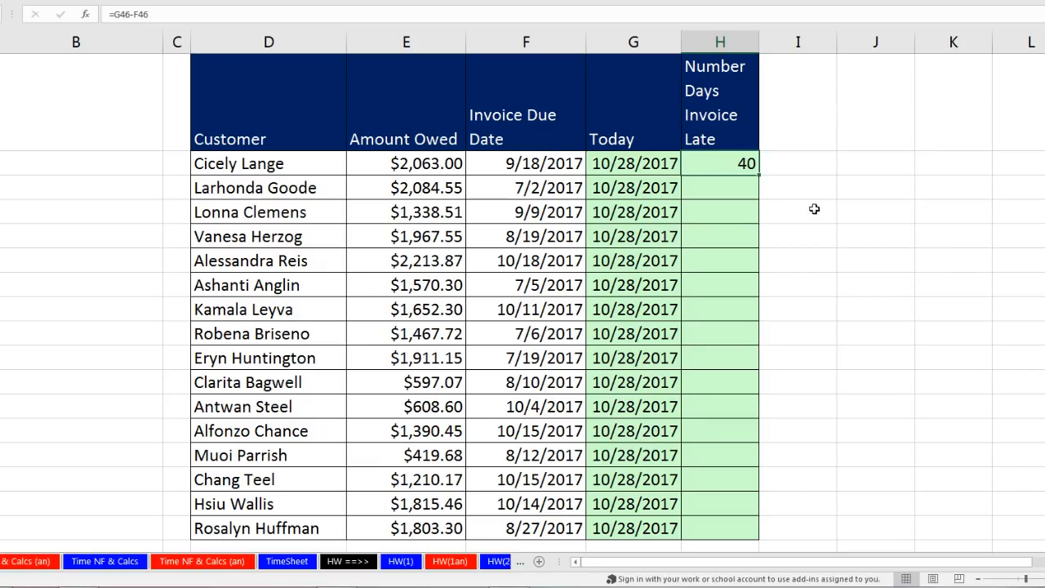
{"action": "double_click", "coordinate": [760, 174]}
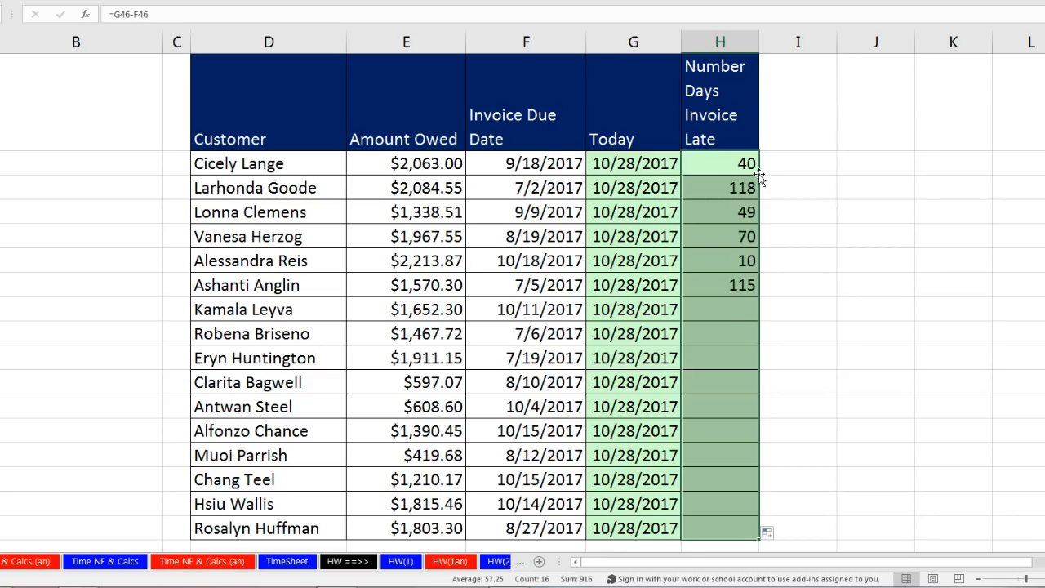
Check the cell references in the last days-late formula, H61, without changing it, and review the late days against the invoice due dates
{"action": "left_click", "coordinate": [723, 528]}
{"action": "key", "text": "F2"}
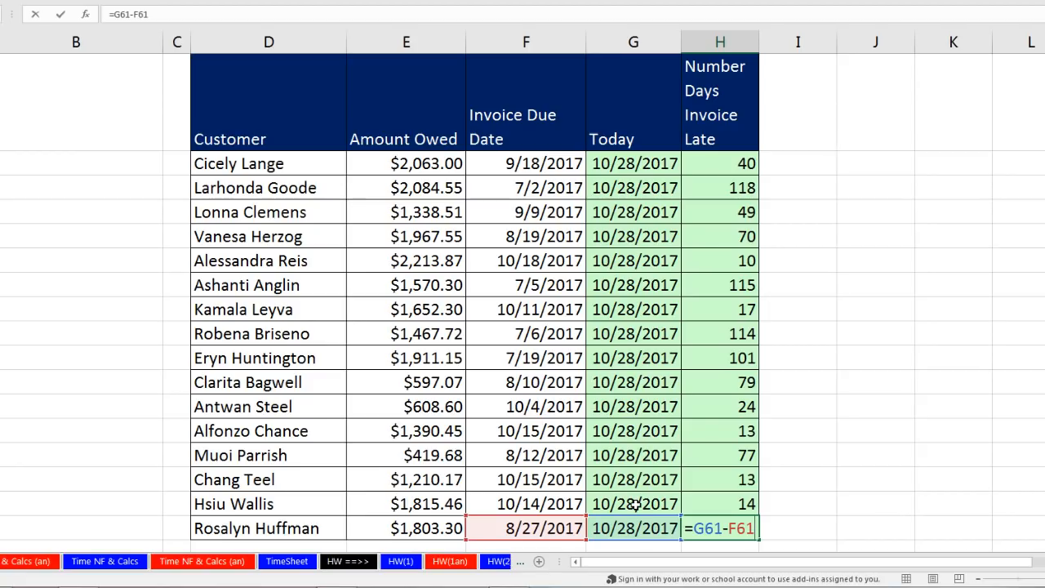
{"action": "key", "text": "Escape"}
{"action": "left_click", "coordinate": [720, 189]}
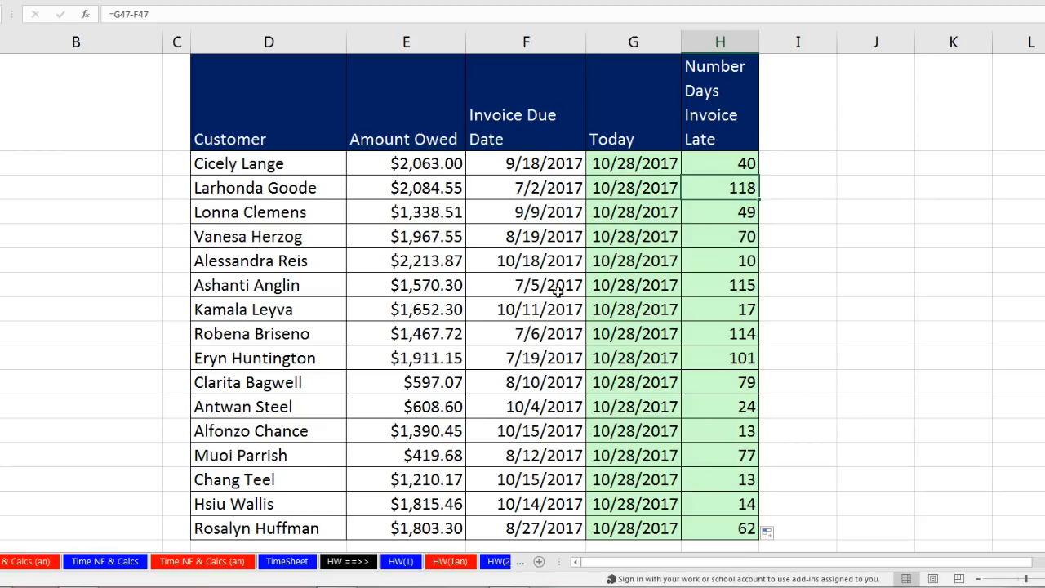
{"action": "left_click", "coordinate": [538, 168]}
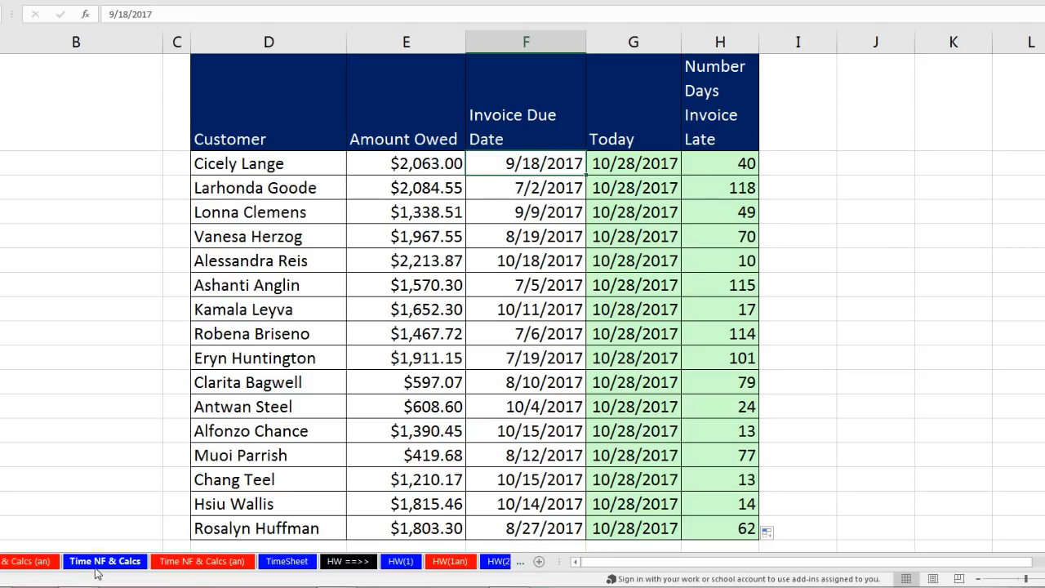
Switch to the Time NF & Calcs worksheet and select cell D7 beside the 8:00 AM time entry row
{"action": "left_click", "coordinate": [102, 562]}
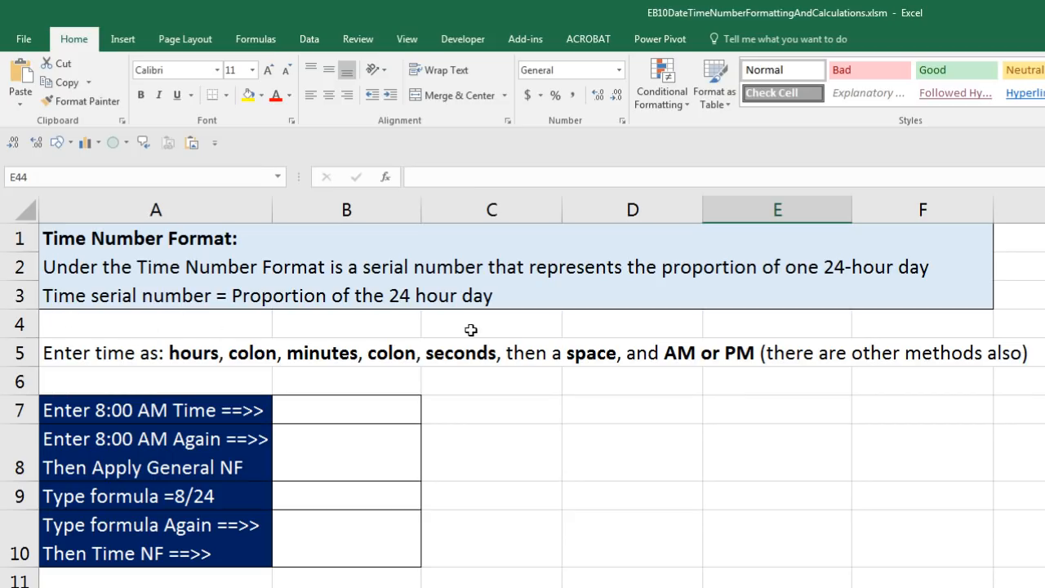
{"action": "left_click", "coordinate": [347, 409]}
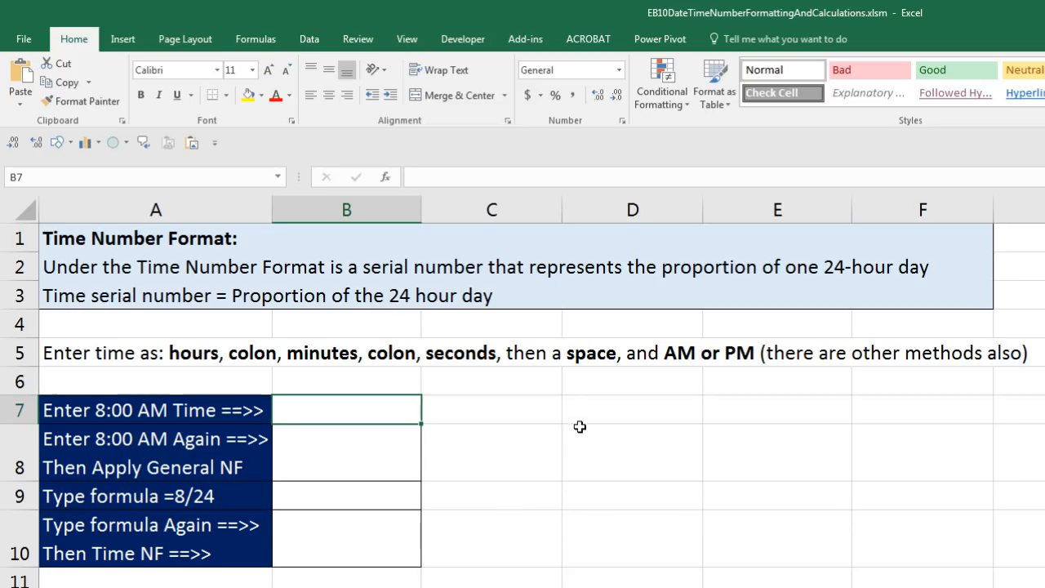
{"action": "left_click", "coordinate": [599, 410]}
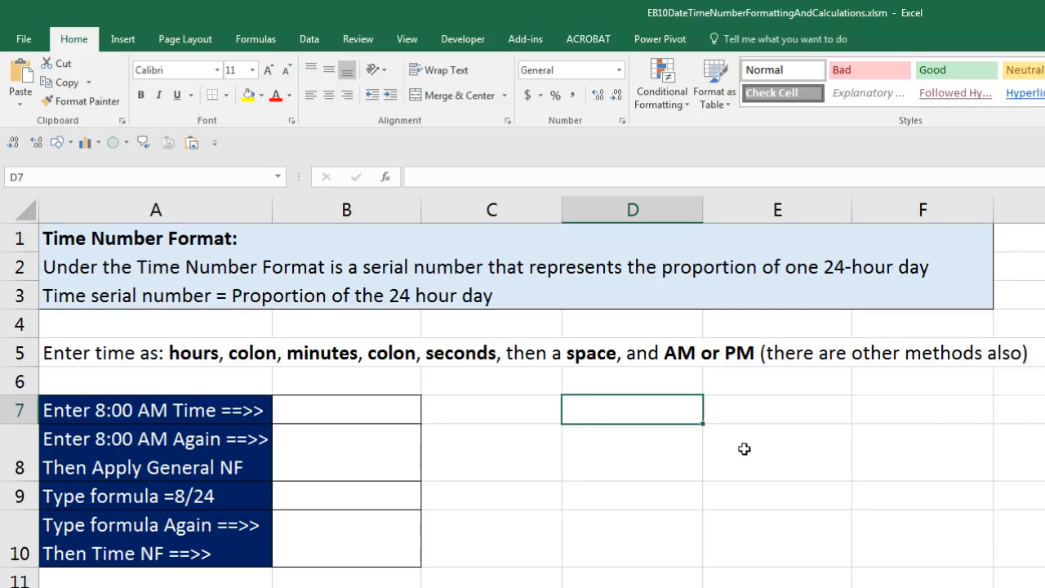
Enter the date 12/2/2017 in D7 and the wrongly separated version 12?2/2017 in D8 for comparison
{"action": "type", "text": "12/2/2017"}
{"action": "key", "text": "Return"}
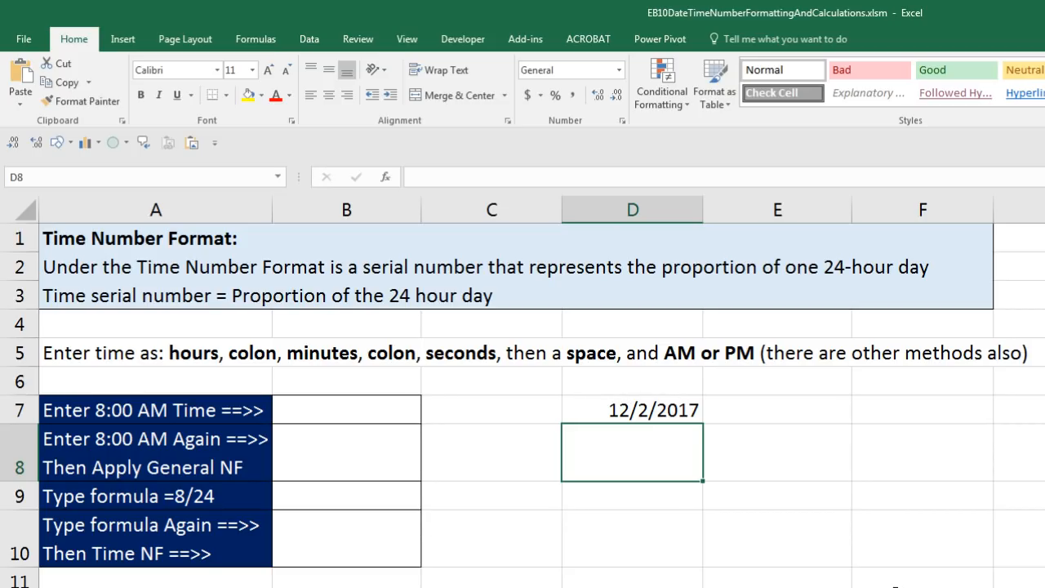
{"action": "type", "text": "12"}
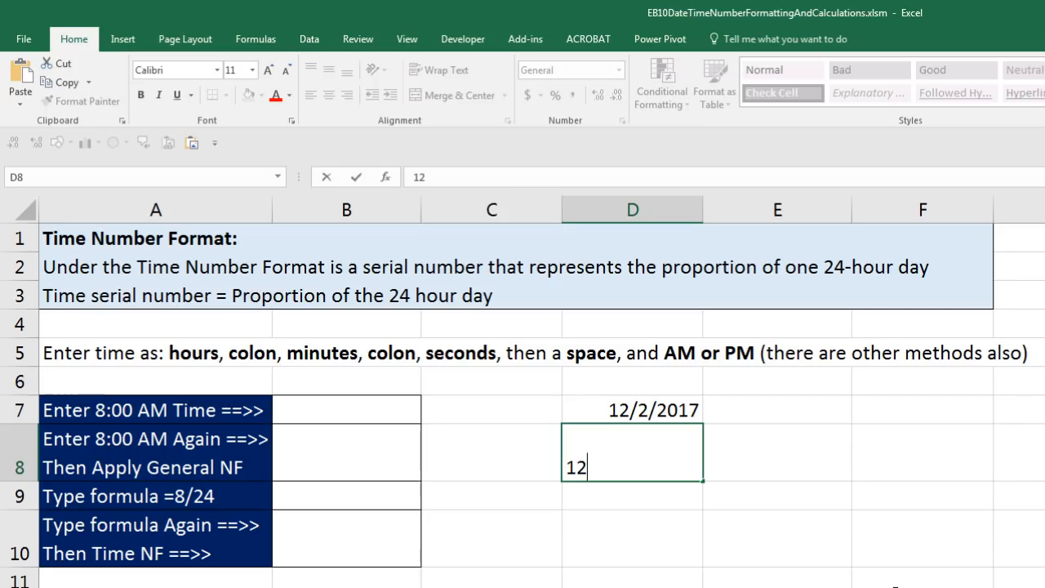
{"action": "type", "text": "?2/2017"}
{"action": "key", "text": "Return"}
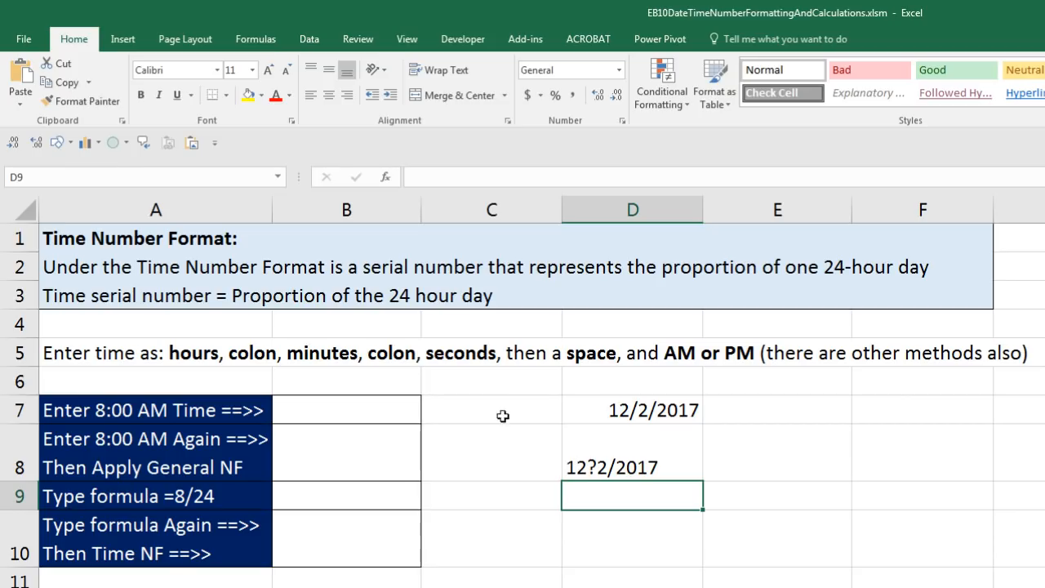
Enter the time in B7 as 8:00AM, and correct it to 8:00 AM with a space before AM
{"action": "left_click", "coordinate": [392, 408]}
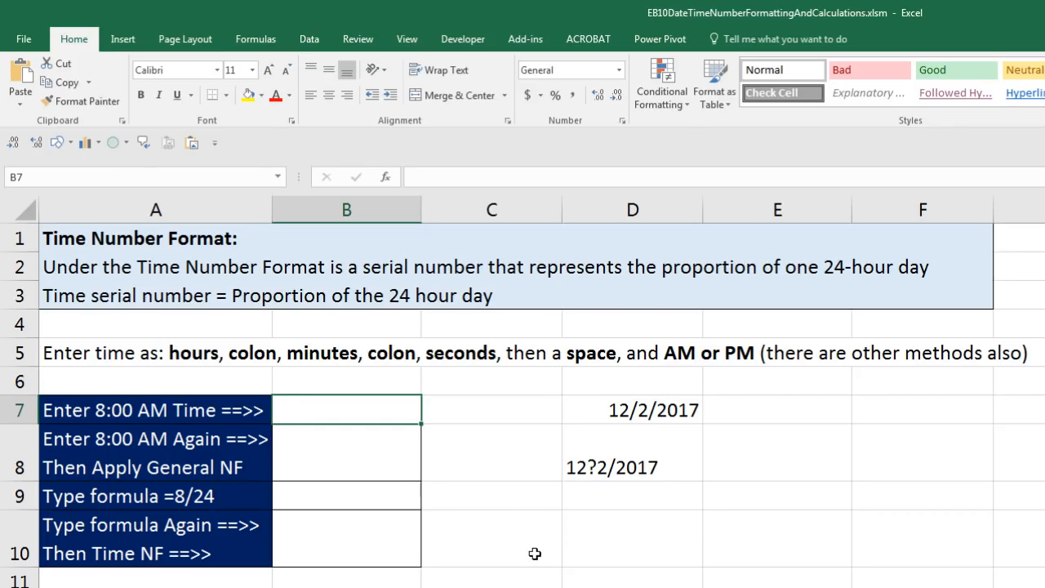
{"action": "type", "text": "8"}
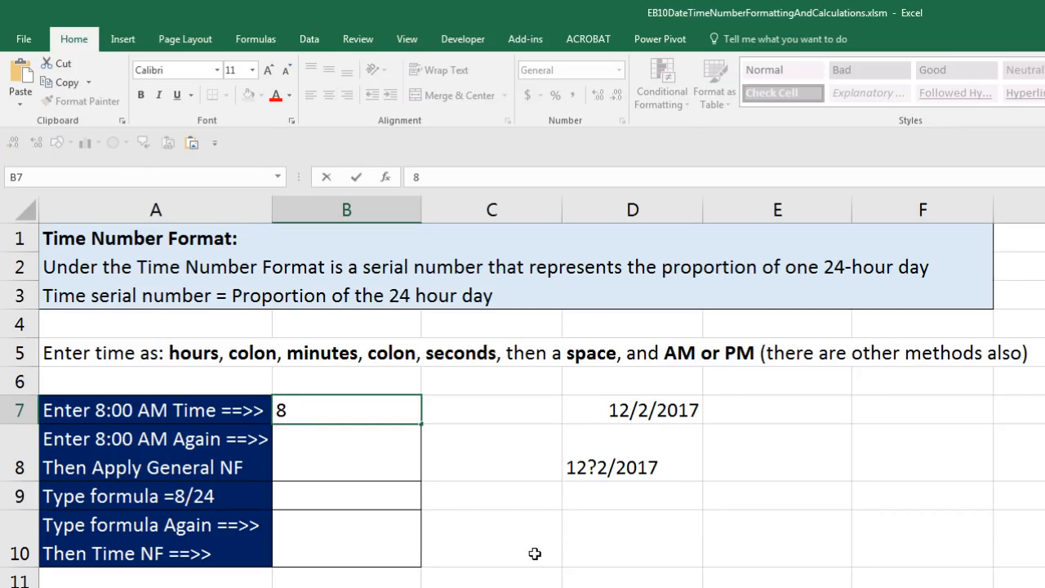
{"action": "type", "text": ":00"}
{"action": "type", "text": "AM"}
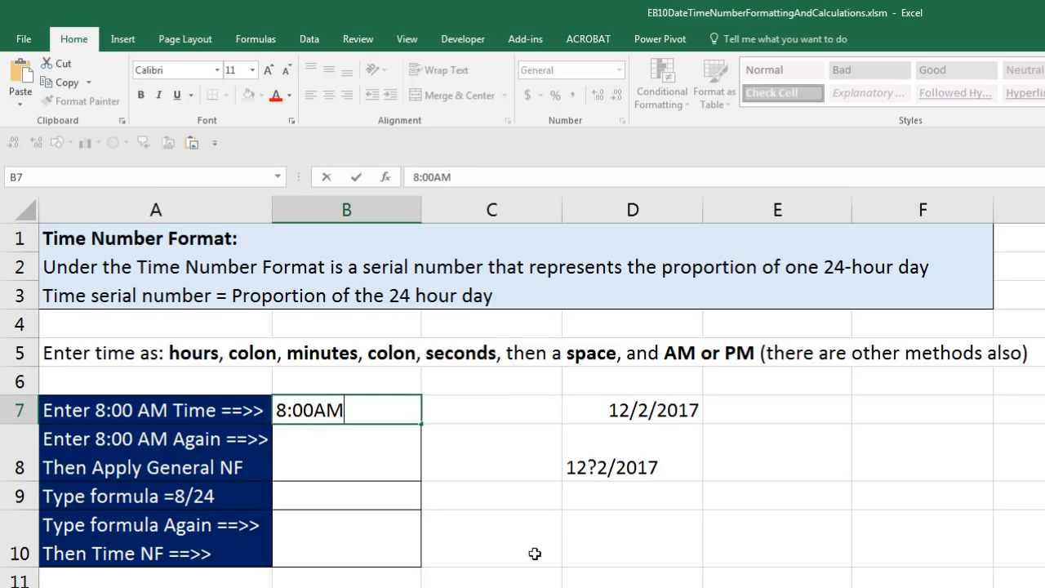
{"action": "key", "text": "ctrl+Return"}
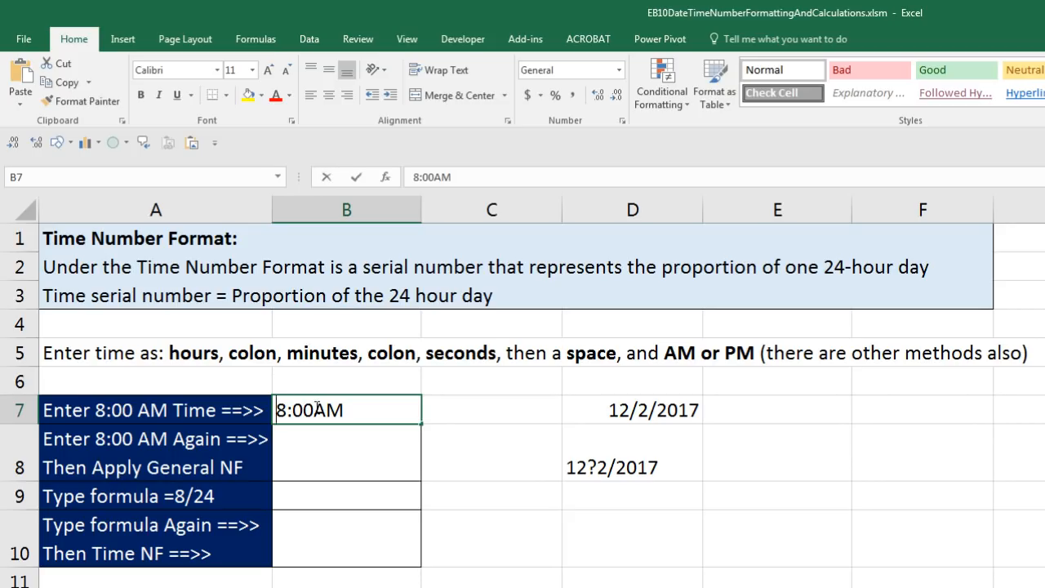
{"action": "double_click", "coordinate": [315, 408]}
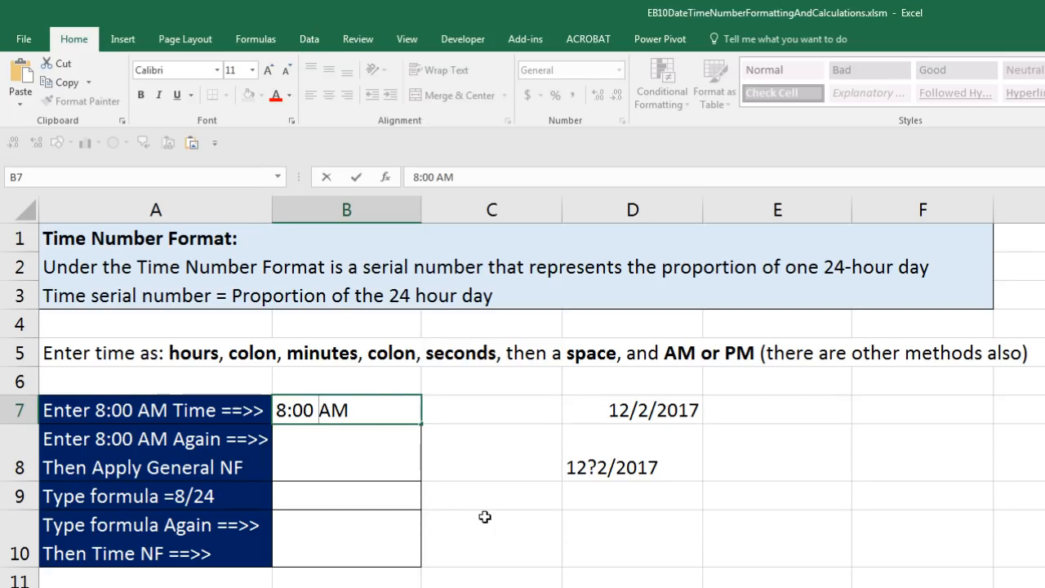
{"action": "key", "text": "ctrl+Return"}
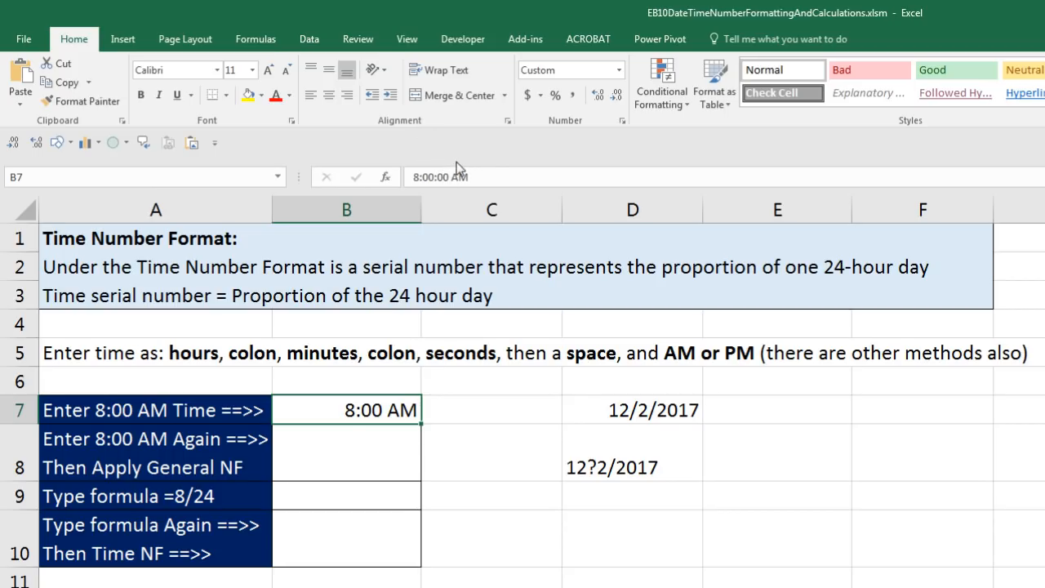
Enter 8:00 AM again in B8 and look through the number formats offered without applying one
{"action": "left_click", "coordinate": [357, 463]}
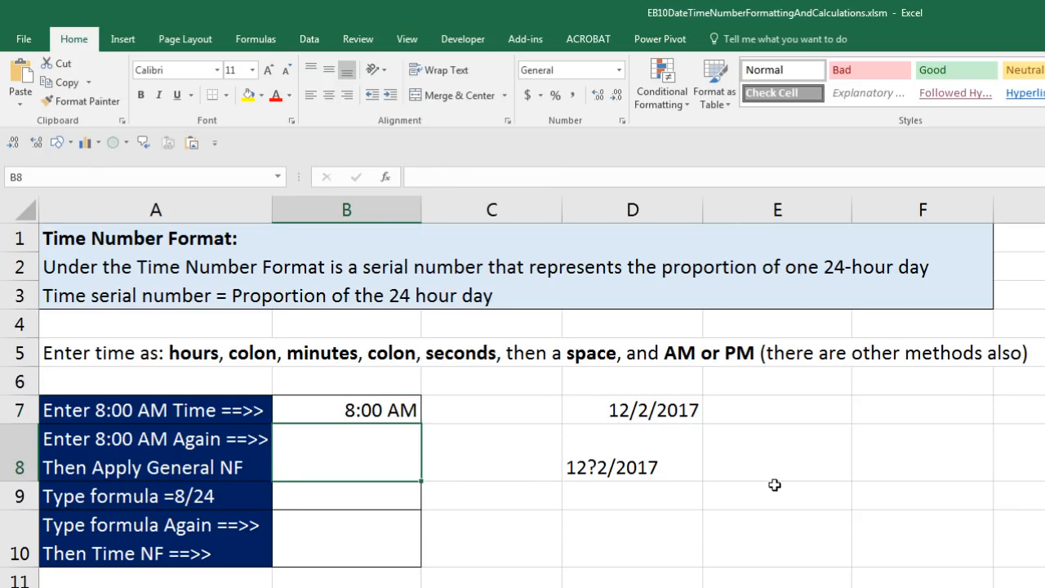
{"action": "type", "text": "8:00 AM"}
{"action": "key", "text": "ctrl+Return"}
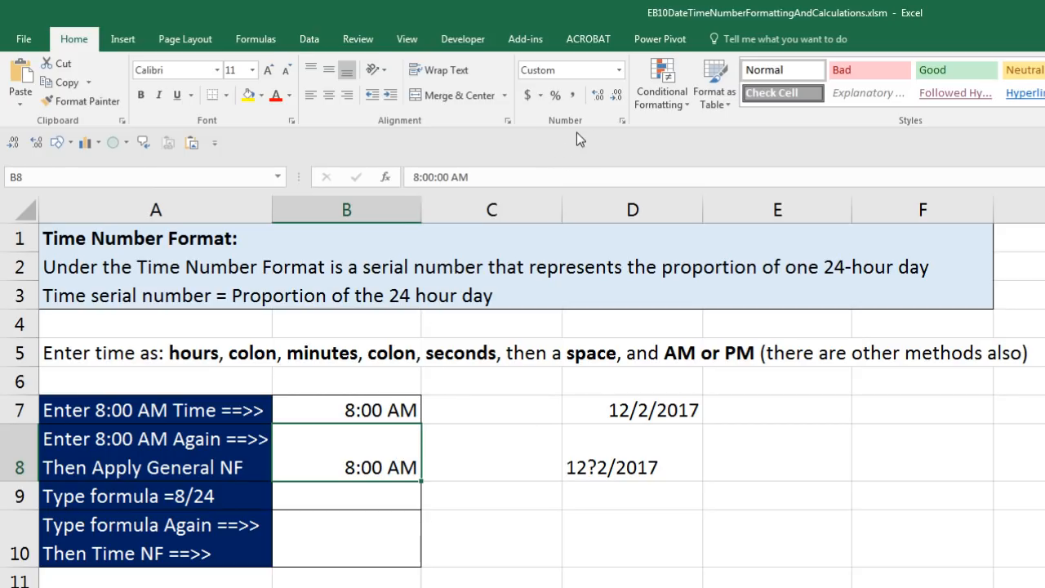
{"action": "left_click", "coordinate": [619, 70]}
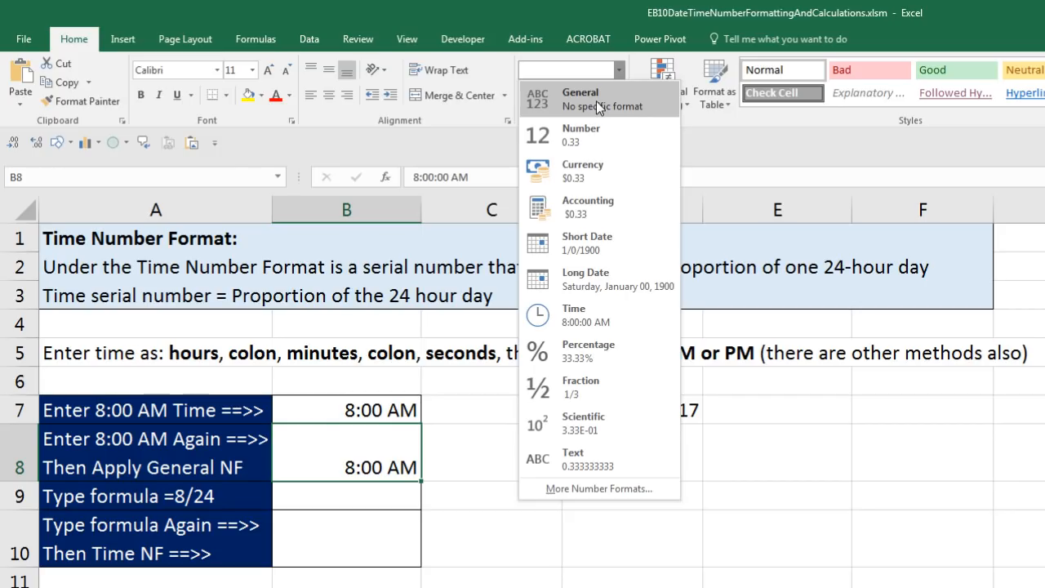
{"action": "key", "text": "Escape"}
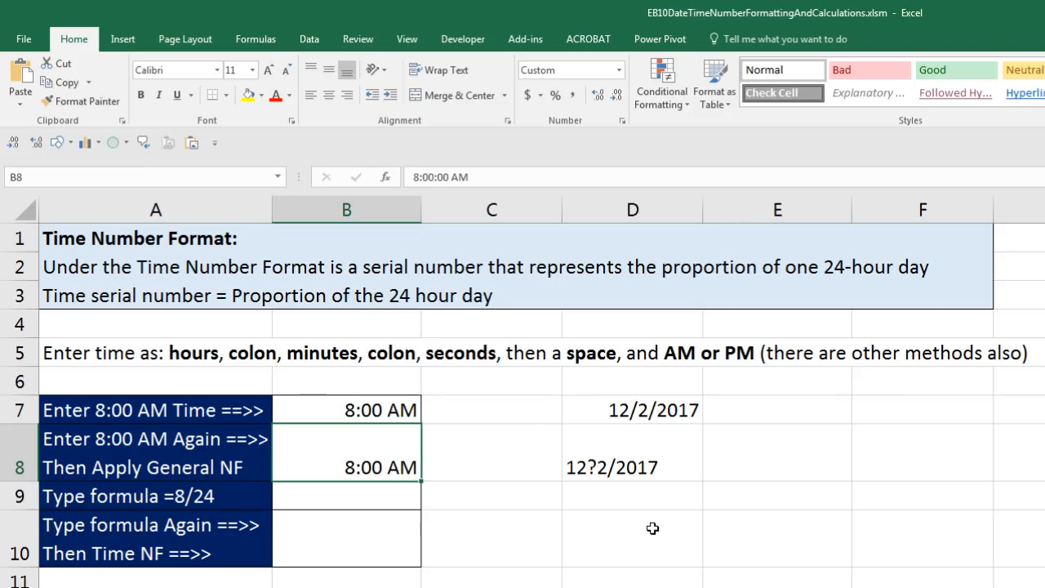
Add the note "Apply General Number Format = Ctrl + Shift + ~" in E9, and apply the General format to B8
{"action": "left_click", "coordinate": [768, 499]}
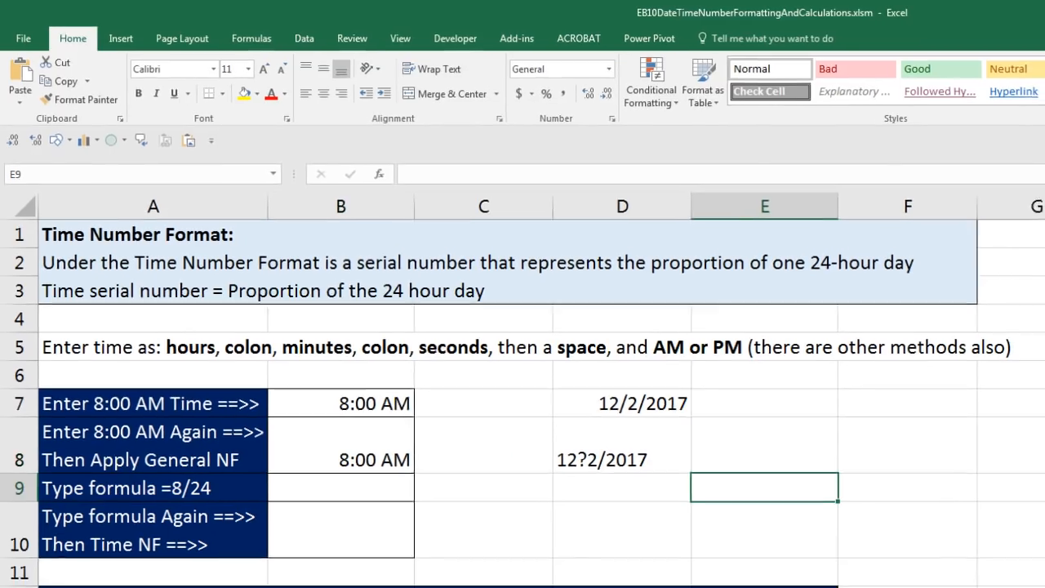
{"action": "type", "text": "Apply General Number Format = Ctrl + Shift + ~"}
{"action": "key", "text": "Return"}
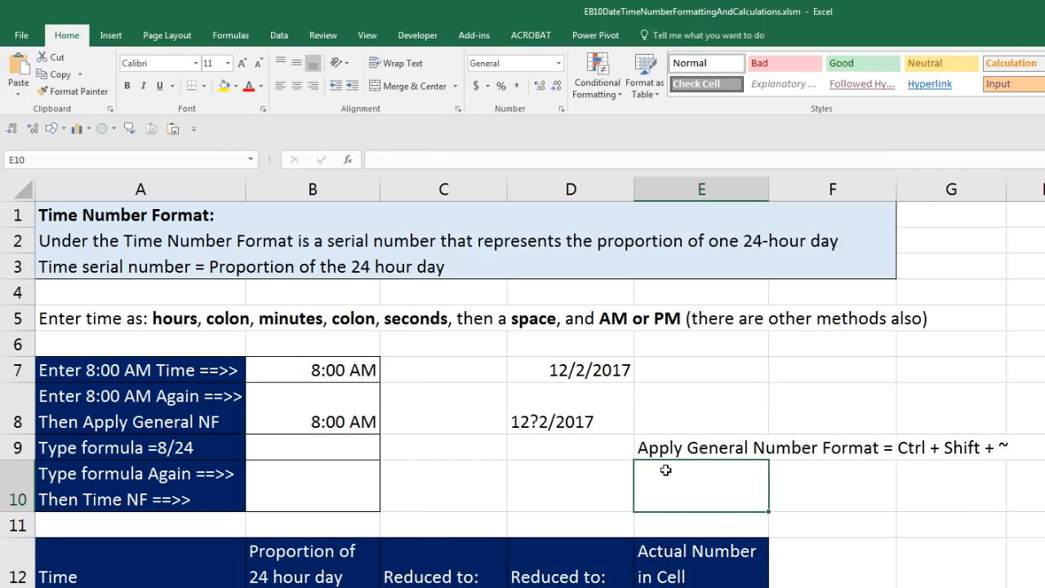
{"action": "left_click", "coordinate": [366, 421]}
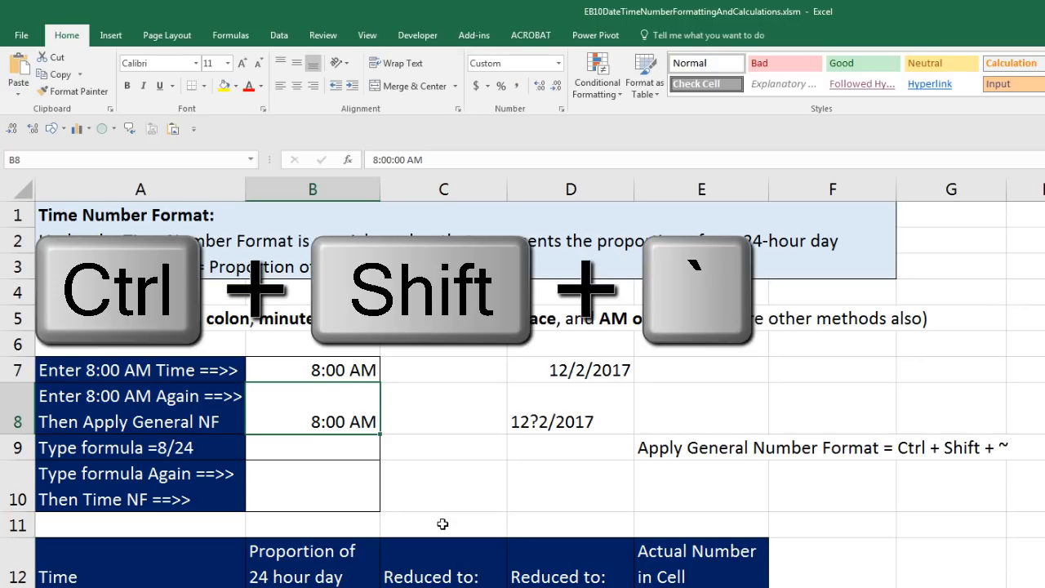
{"action": "key", "text": "ctrl+shift+grave"}
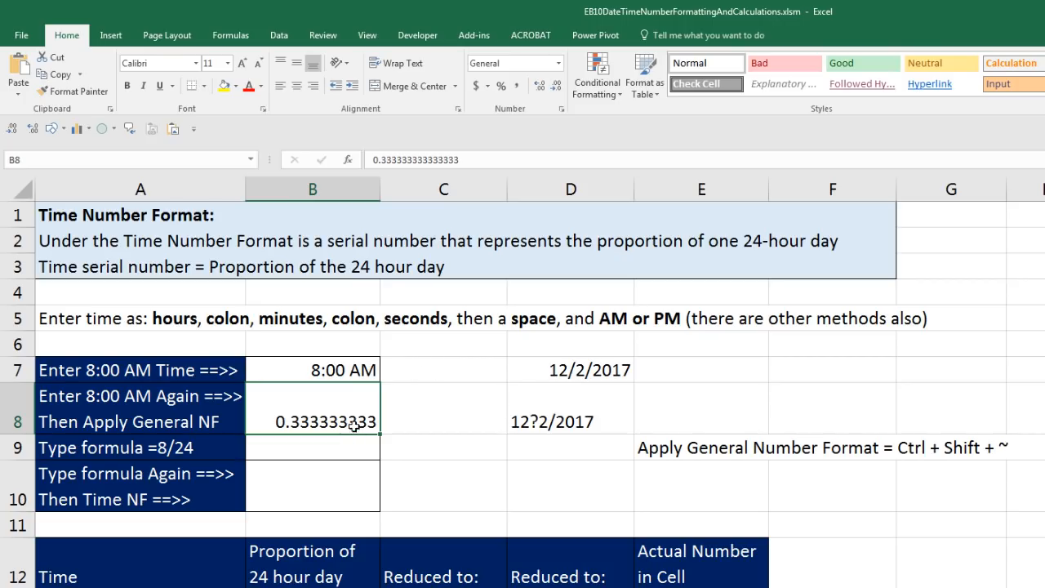
Enter the formula =8/24 in B9 to calculate 8:00 AM as a proportion of the day
{"action": "left_click", "coordinate": [344, 454]}
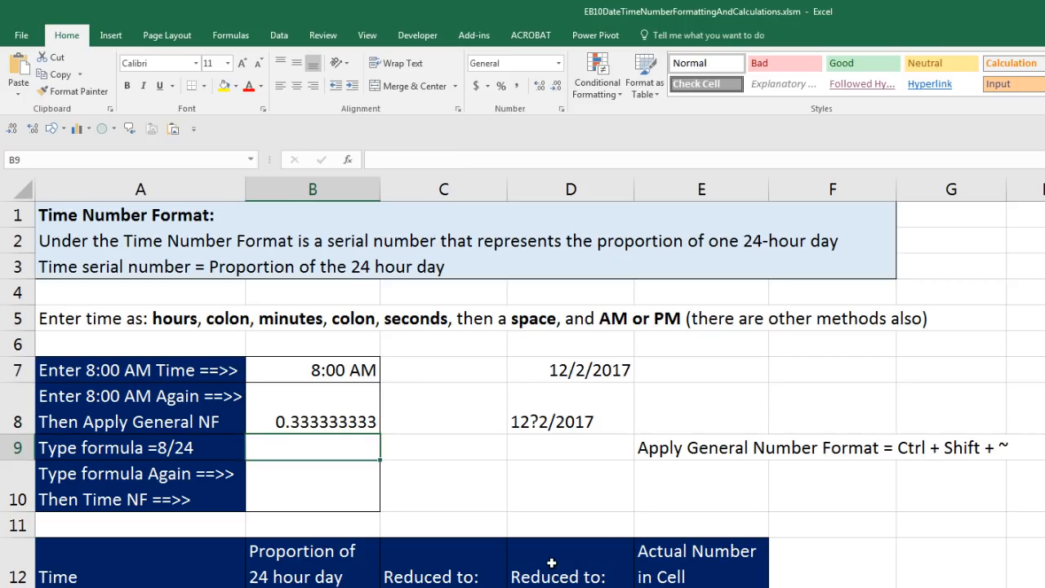
{"action": "type", "text": "=8"}
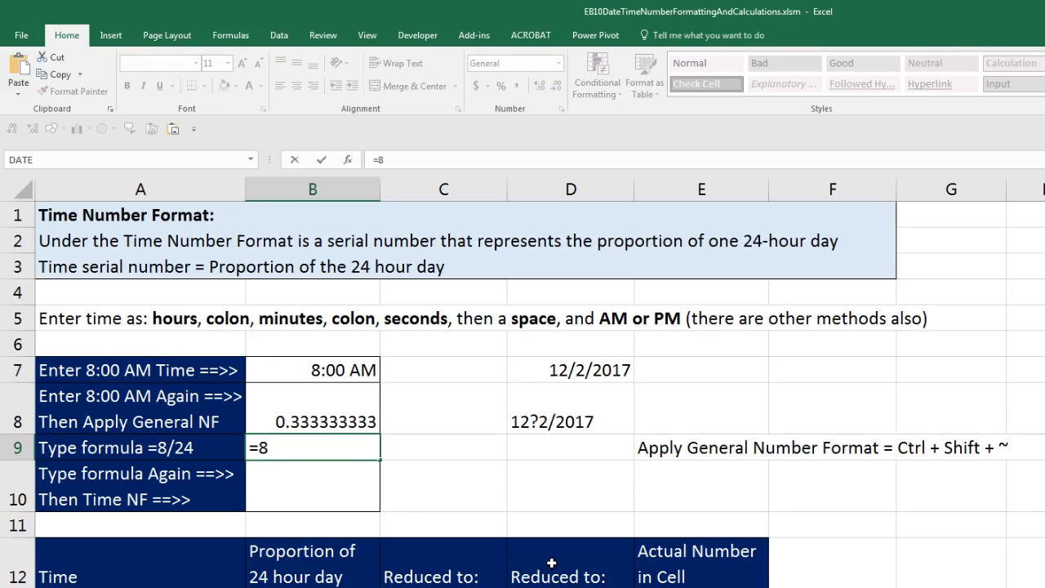
{"action": "type", "text": "/24"}
{"action": "key", "text": "ctrl+Return"}
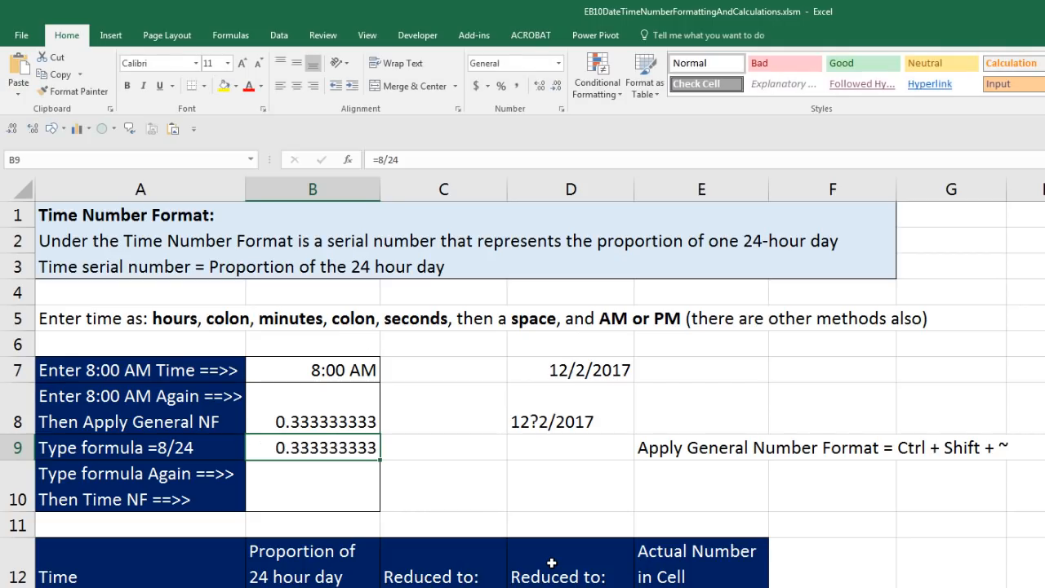
Enter =8/24 in B10 as well and apply the Time number format to it
{"action": "key", "text": "Down"}
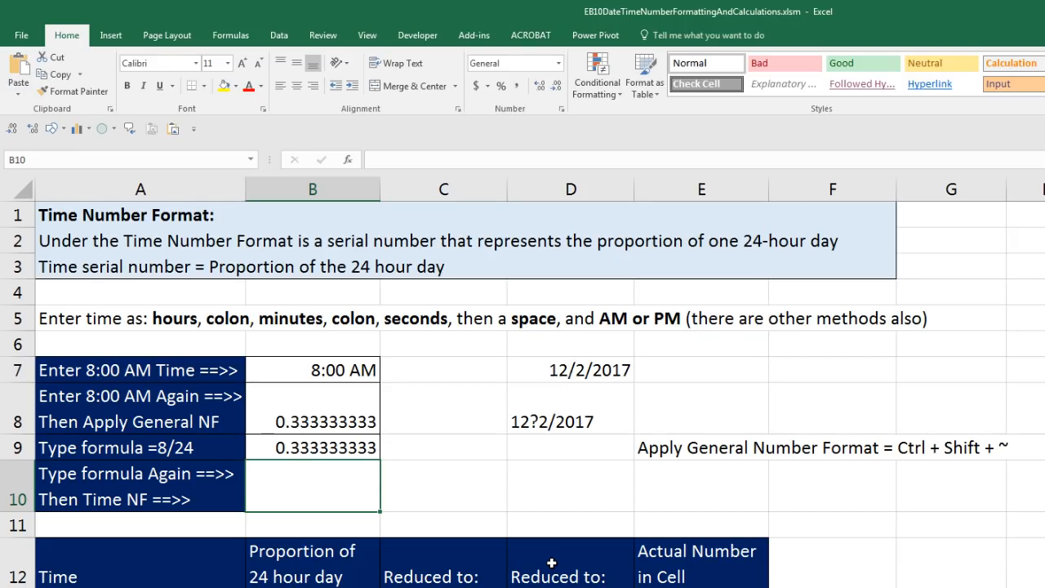
{"action": "type", "text": "="}
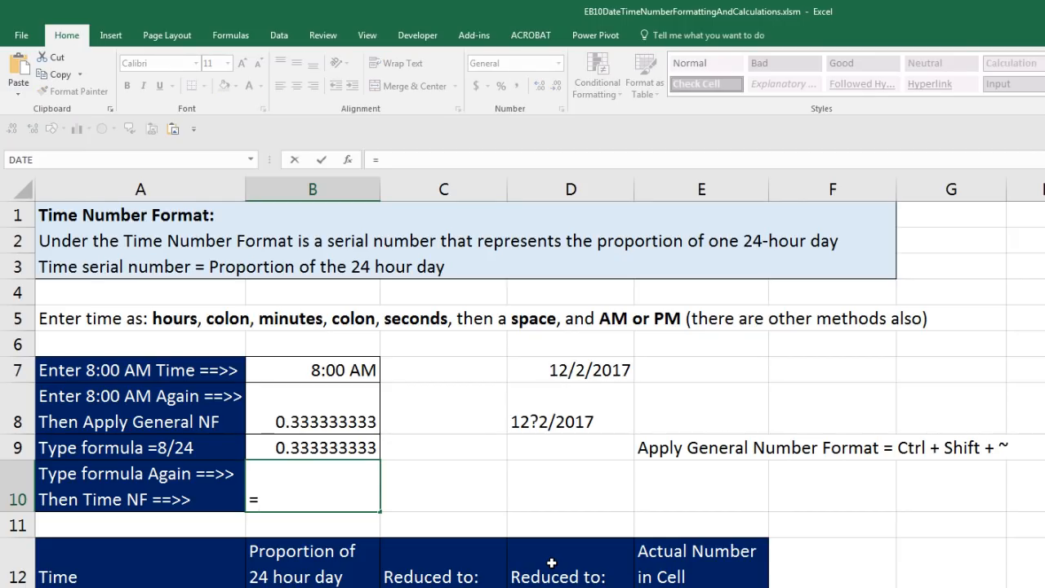
{"action": "type", "text": "8/24"}
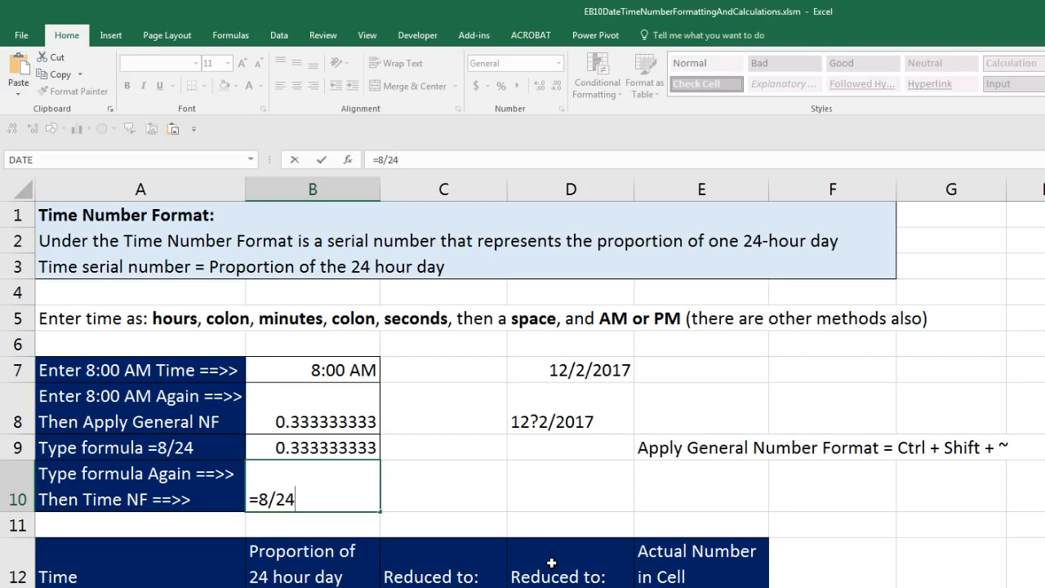
{"action": "key", "text": "ctrl+Return"}
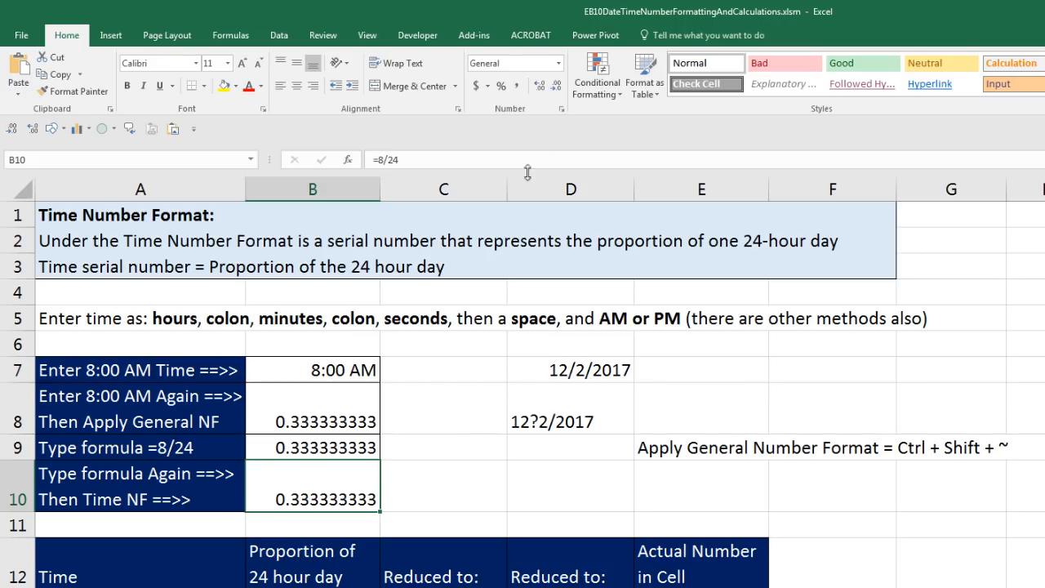
{"action": "left_click", "coordinate": [558, 62]}
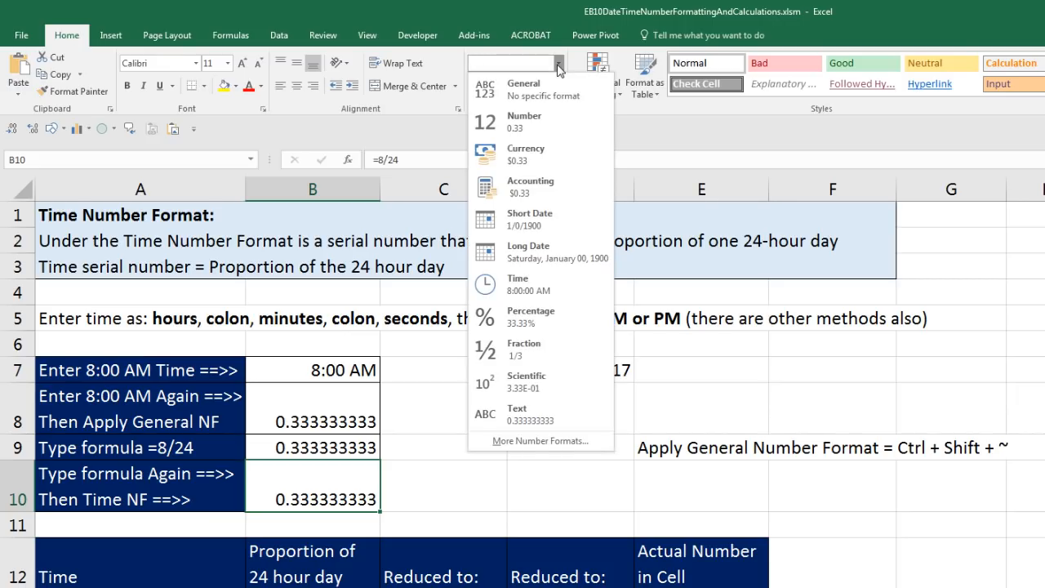
{"action": "left_click", "coordinate": [531, 286]}
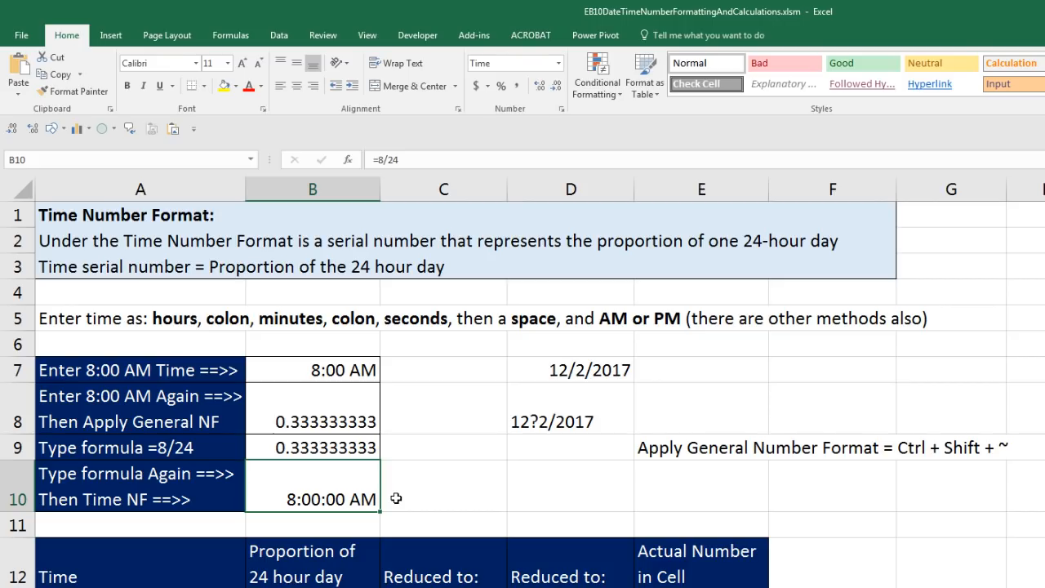
Change the time format of B10 to the 1:30 PM type, showing hours and minutes without seconds
{"action": "key", "text": "ctrl+1"}
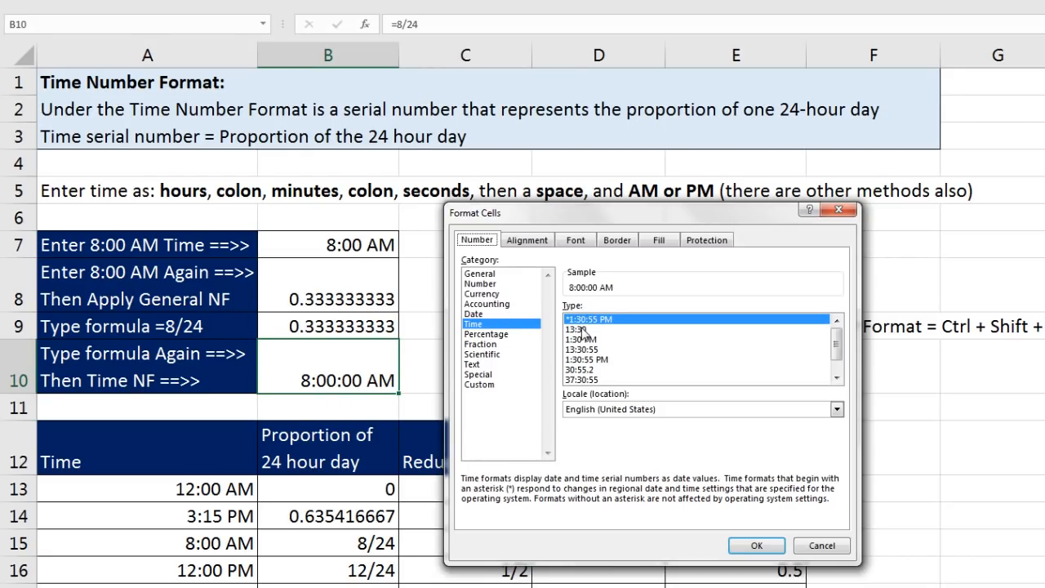
{"action": "left_click", "coordinate": [583, 330]}
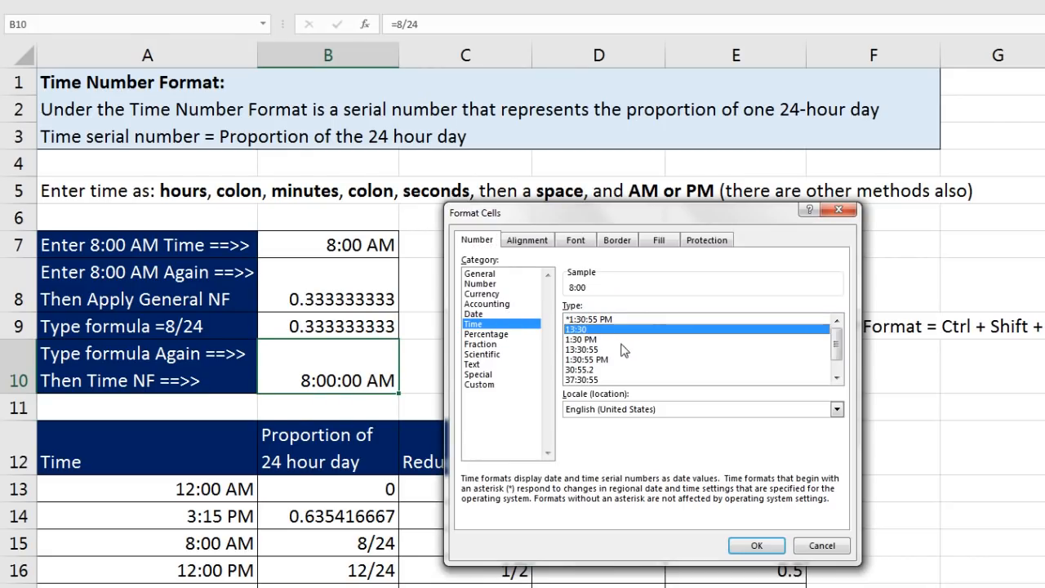
{"action": "left_click", "coordinate": [586, 342]}
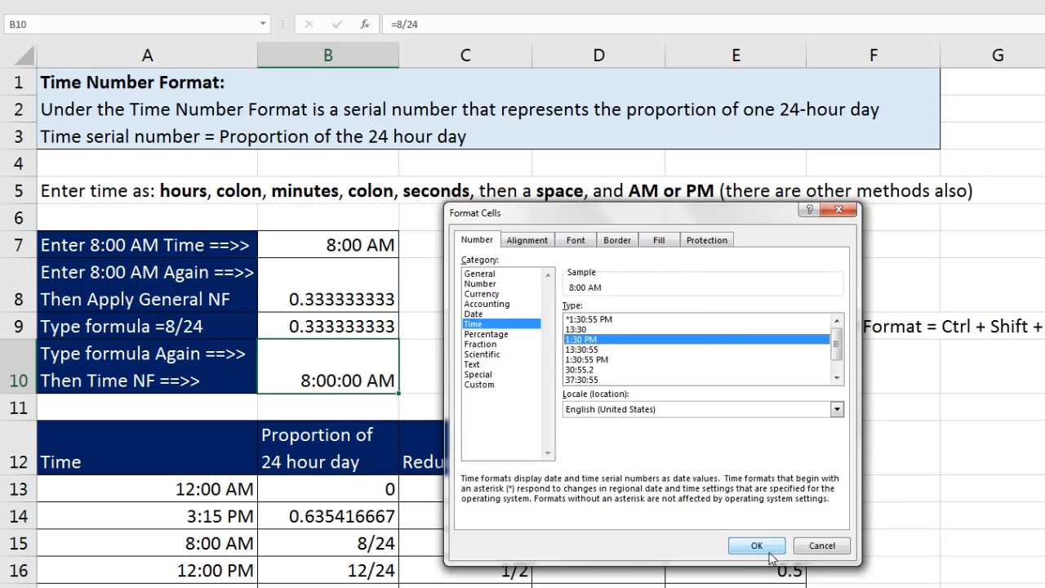
{"action": "key", "text": "Return"}
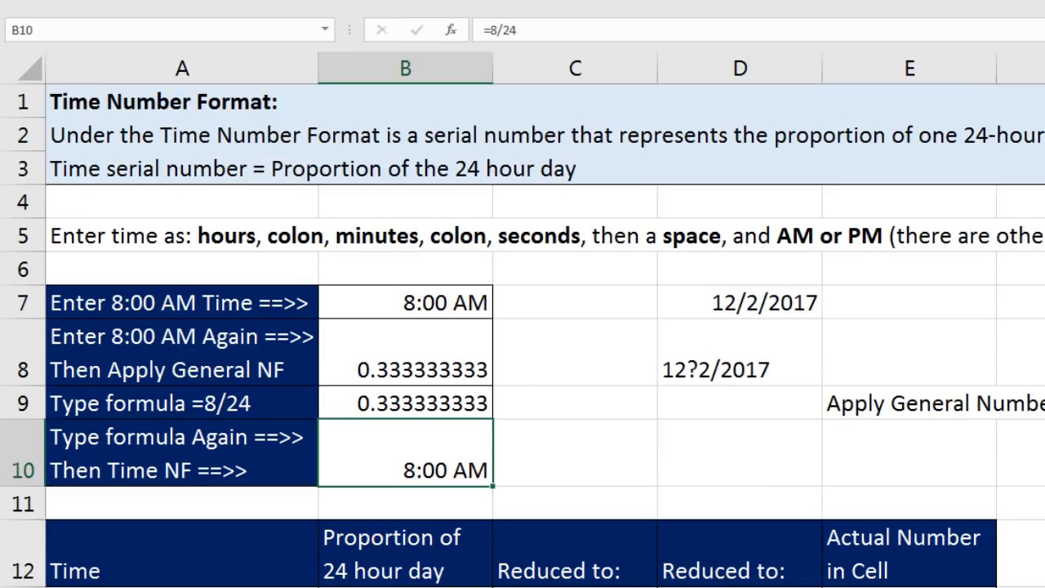
Enter 8:00 am as the Time In in B23 and 12:00 pm as the Time Out in B24
{"action": "scroll", "coordinate": [523, 321], "scroll_direction": "down", "scroll_amount": 1}
{"action": "scroll", "coordinate": [199, 276], "scroll_direction": "down", "scroll_amount": 2}
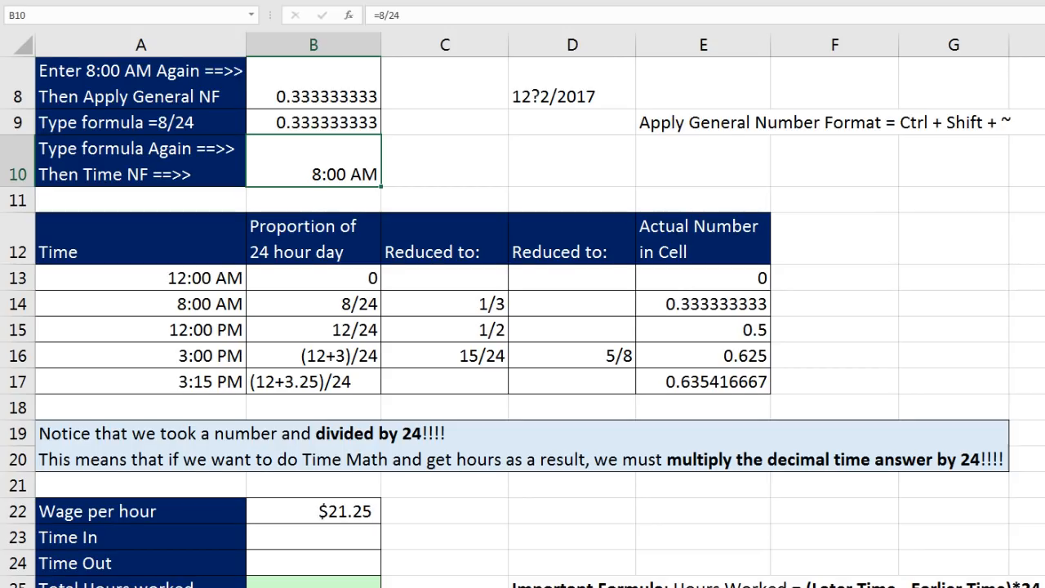
{"action": "scroll", "coordinate": [522, 321], "scroll_direction": "down", "scroll_amount": 3}
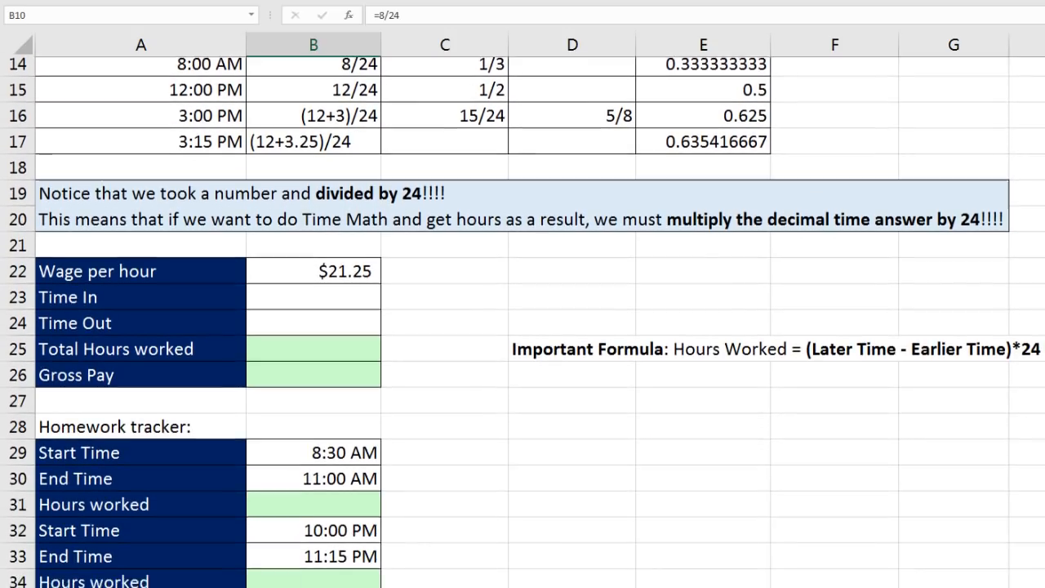
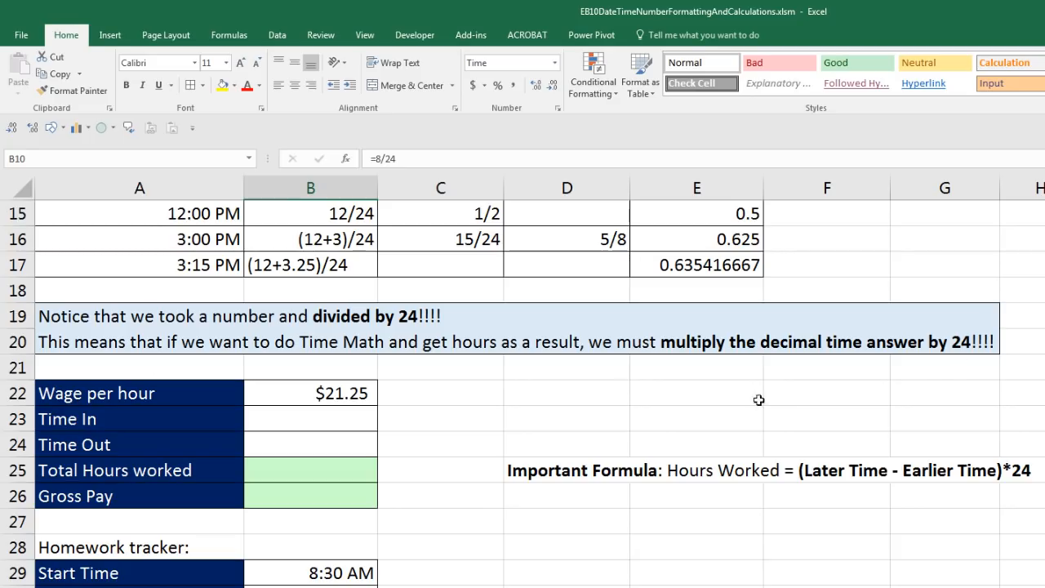
{"action": "left_click", "coordinate": [343, 391]}
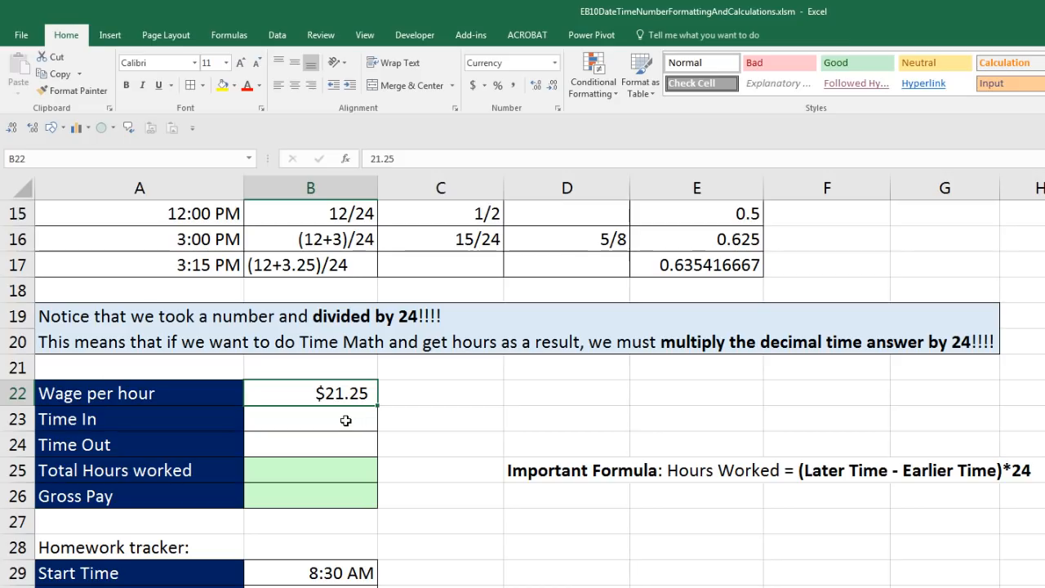
{"action": "left_click", "coordinate": [354, 421]}
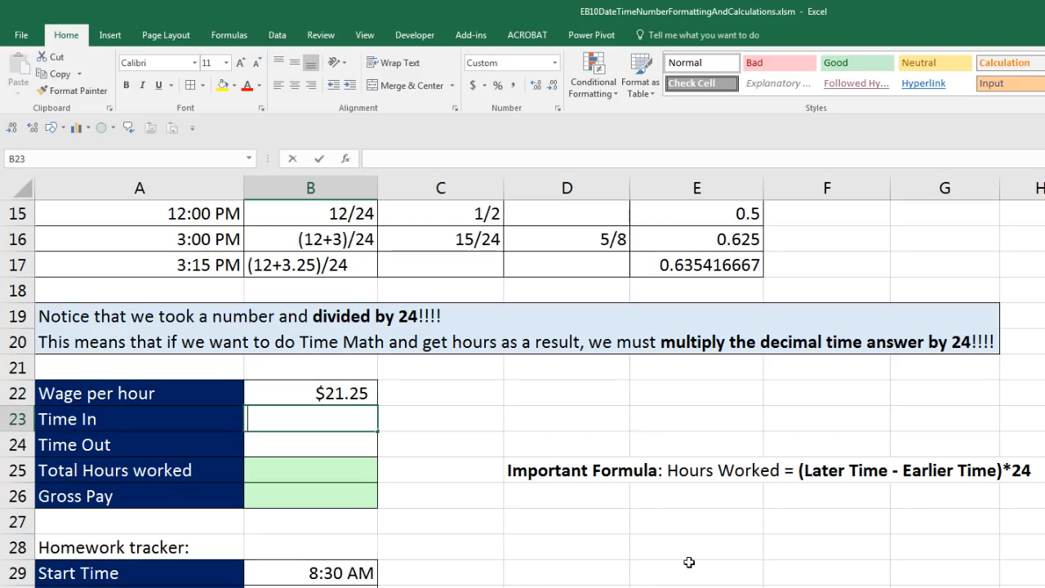
{"action": "type", "text": "8:00"}
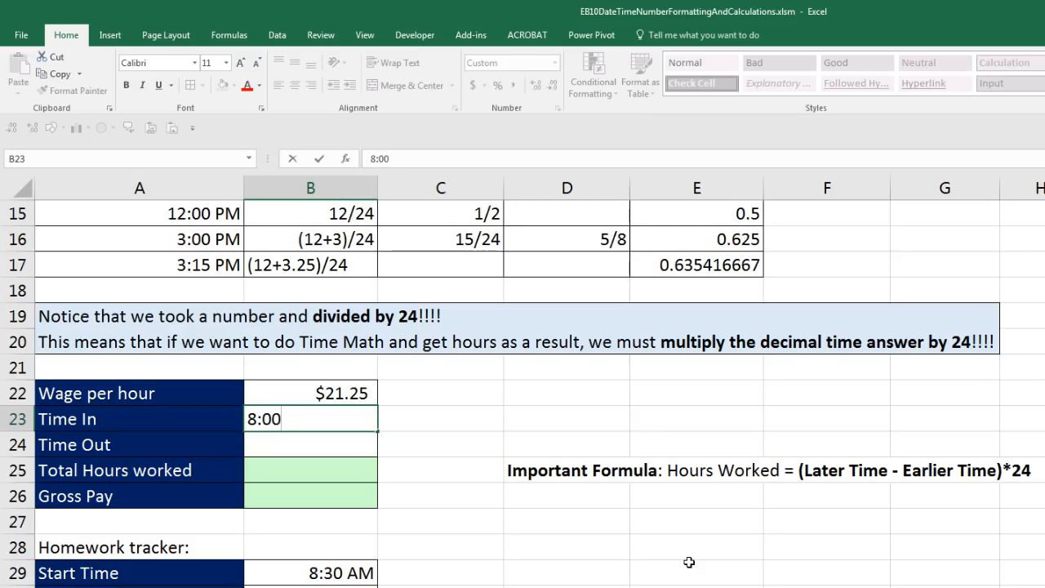
{"action": "type", "text": " am"}
{"action": "key", "text": "Return"}
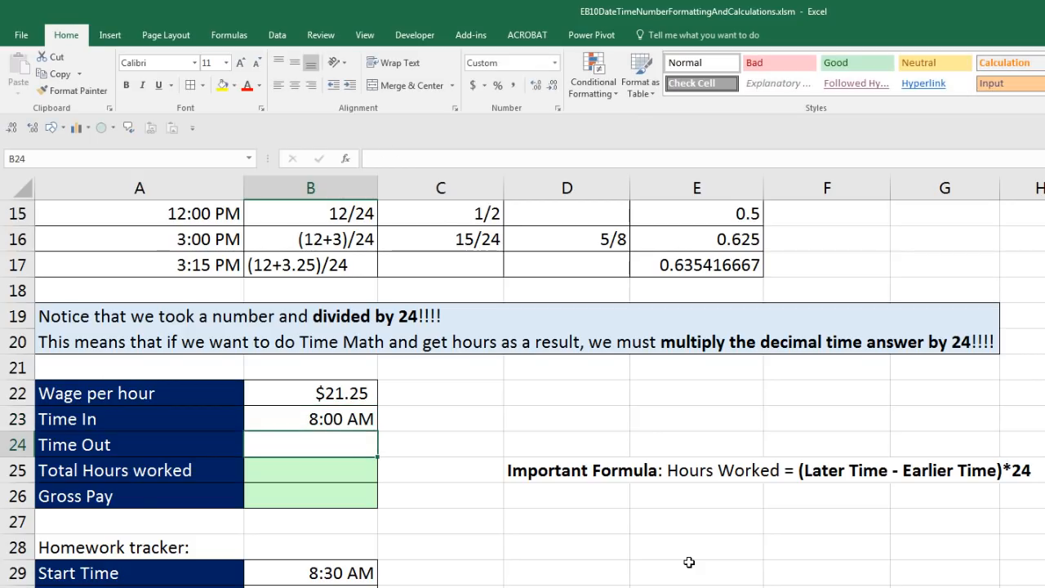
{"action": "type", "text": "1"}
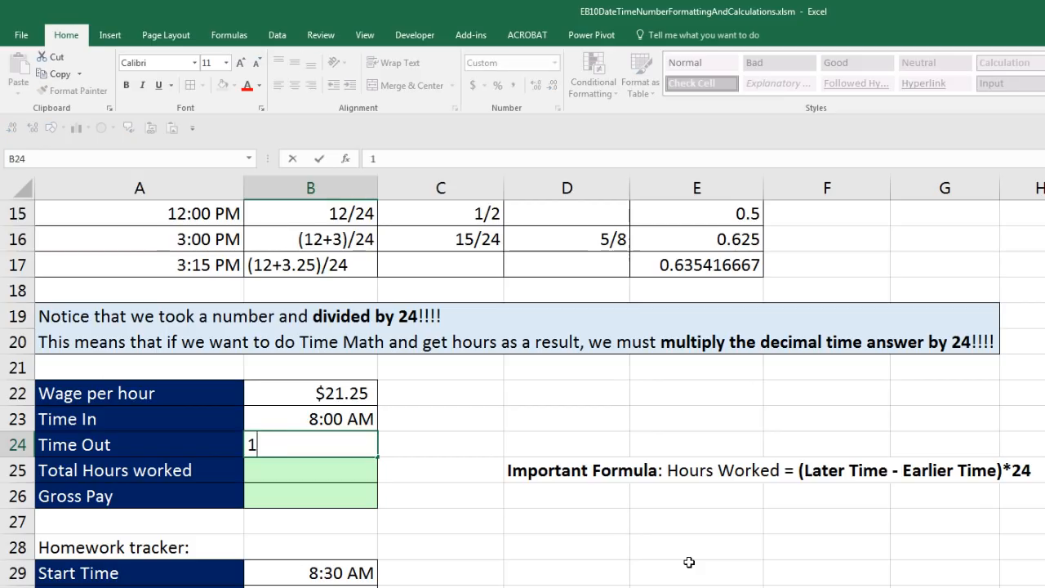
{"action": "type", "text": "2:00 pm"}
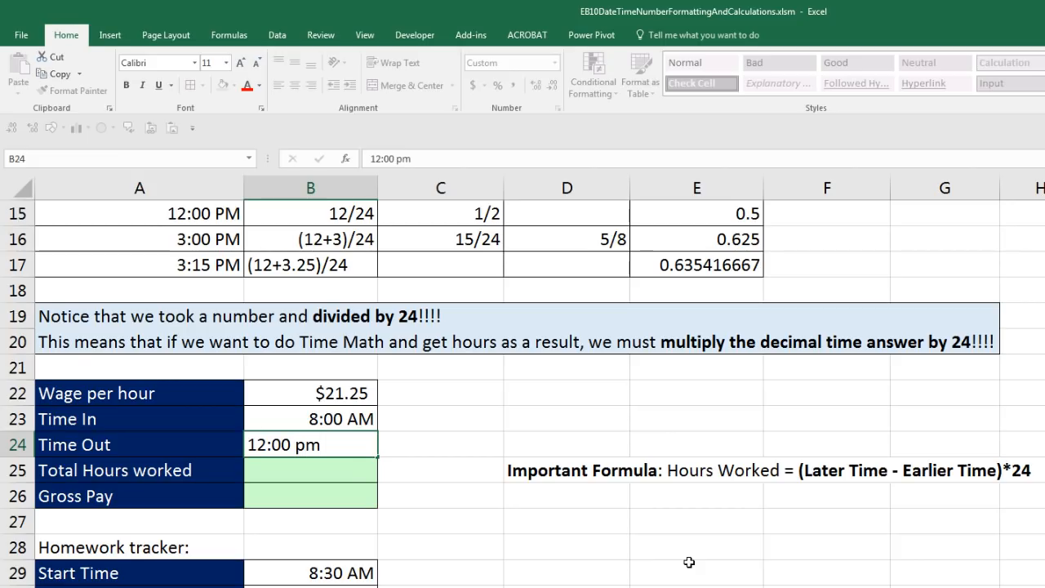
{"action": "key", "text": "Return"}
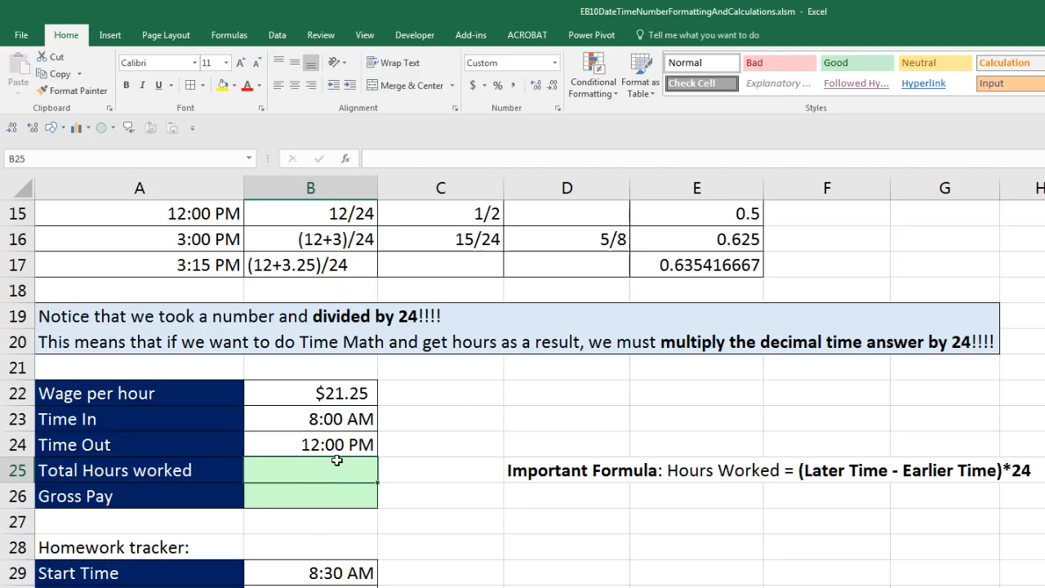
Enter the formula =B24-B23 in B25 to subtract Time In from Time Out for the total hours worked
{"action": "left_click", "coordinate": [339, 445]}
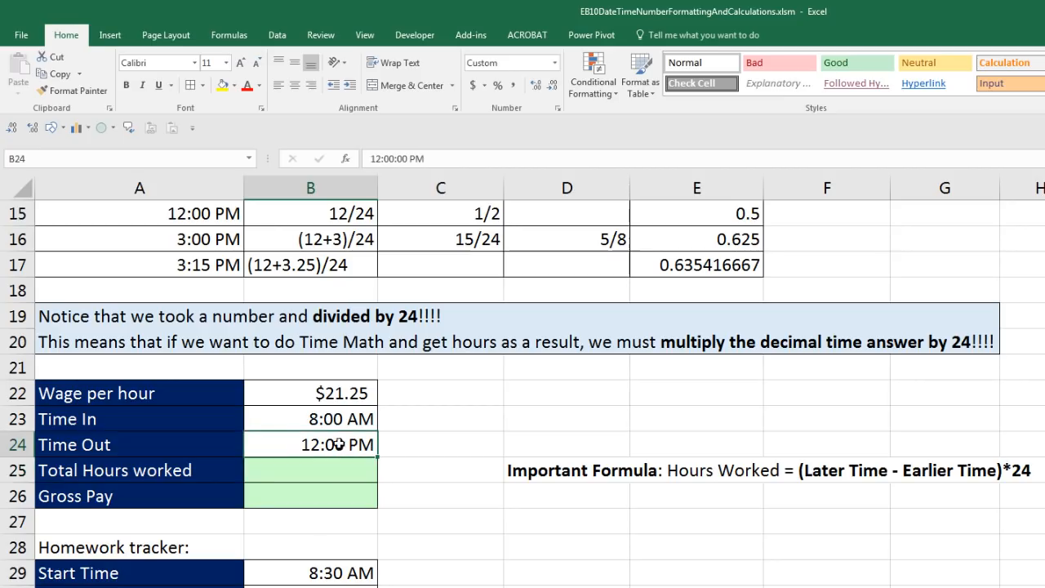
{"action": "left_click", "coordinate": [343, 416]}
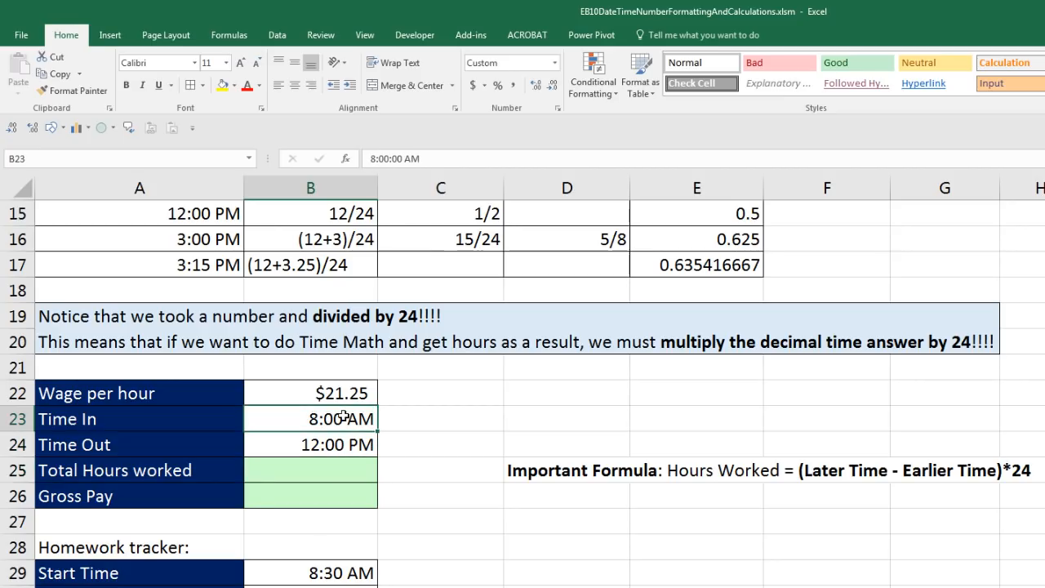
{"action": "left_click", "coordinate": [334, 472]}
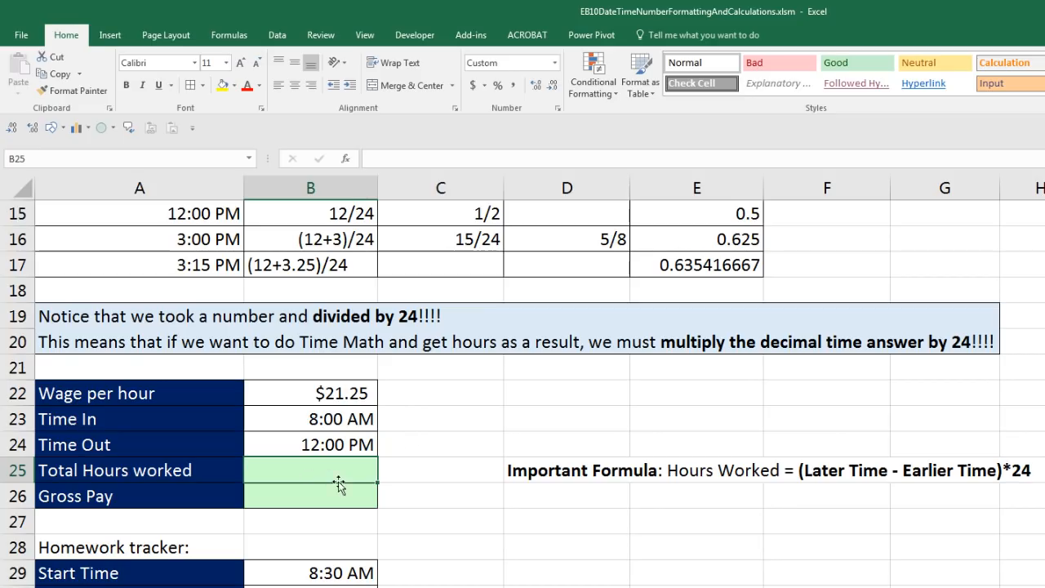
{"action": "type", "text": "="}
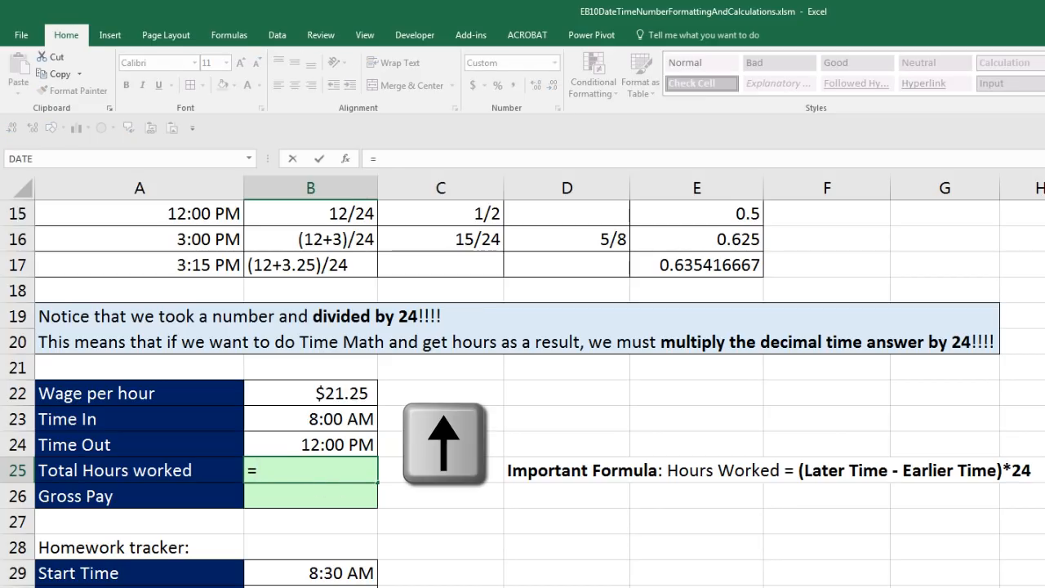
{"action": "key", "text": "Up"}
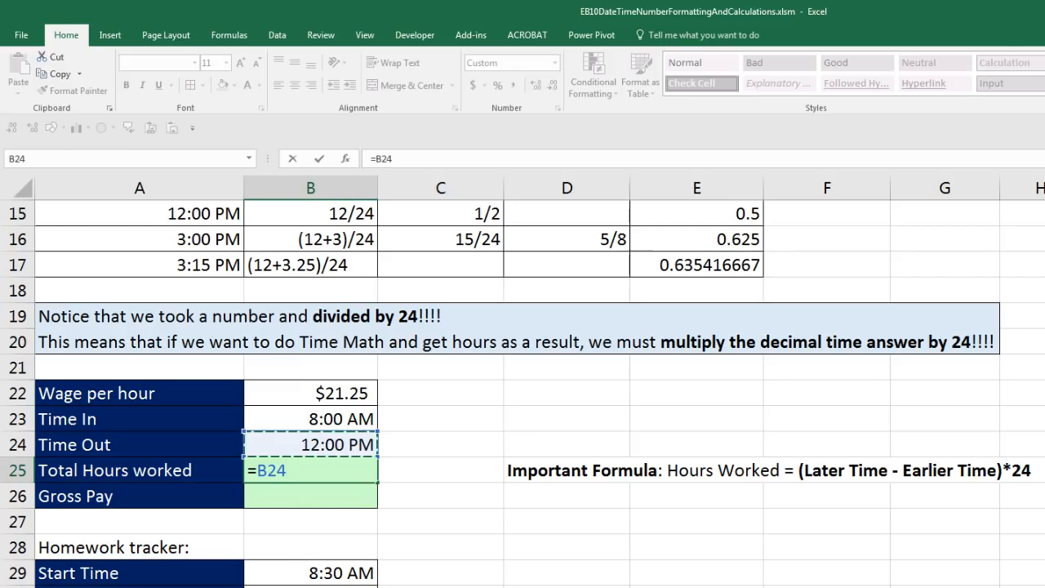
{"action": "type", "text": "-"}
{"action": "key", "text": "Up"}
{"action": "key", "text": "Up"}
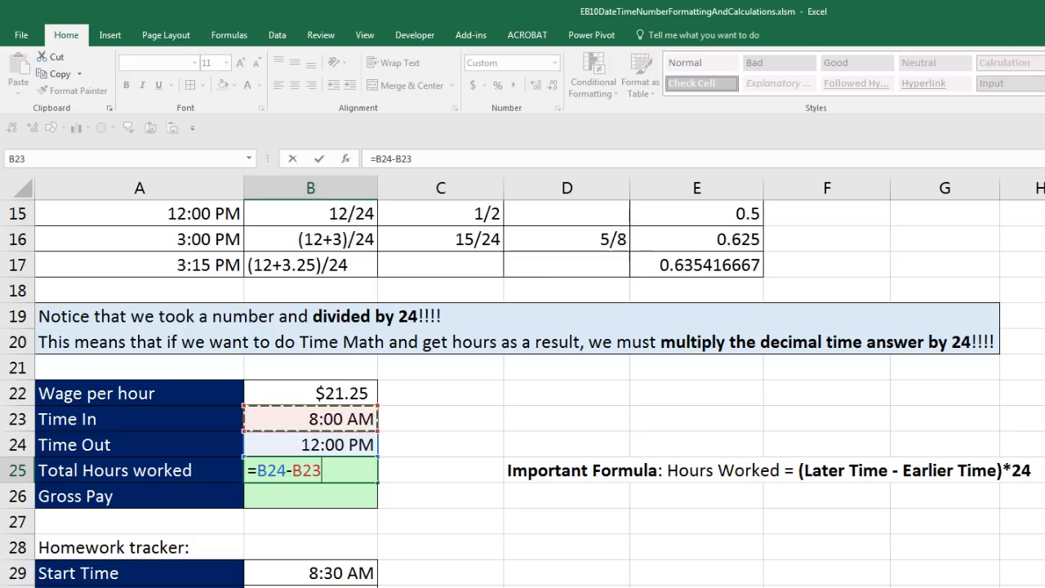
{"action": "key", "text": "Return"}
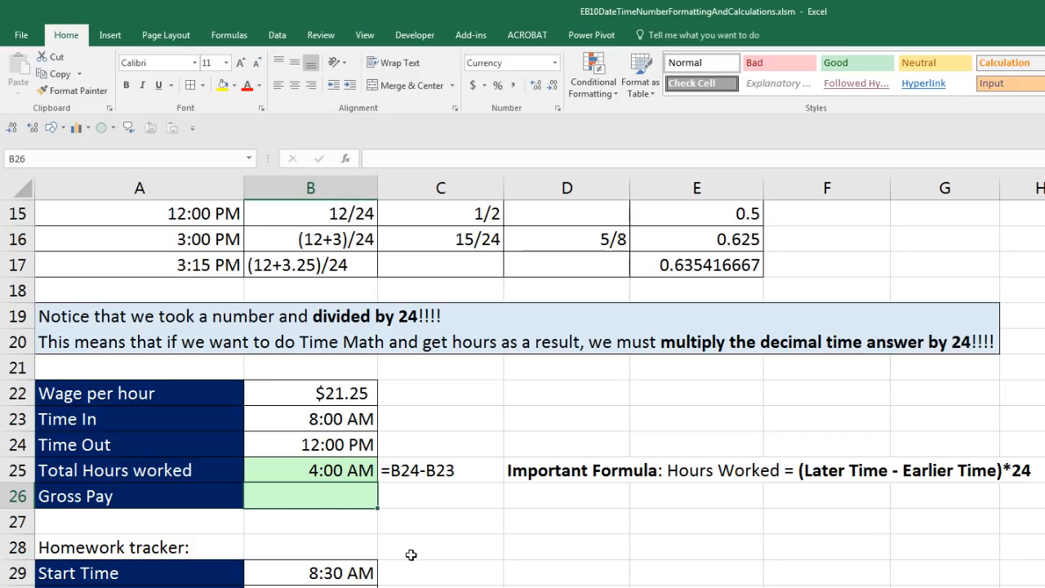
Calculate the gross pay in B26 with the formula =B25*B22, multiplying total hours worked by the hourly wage
{"action": "type", "text": "="}
{"action": "key", "text": "Up"}
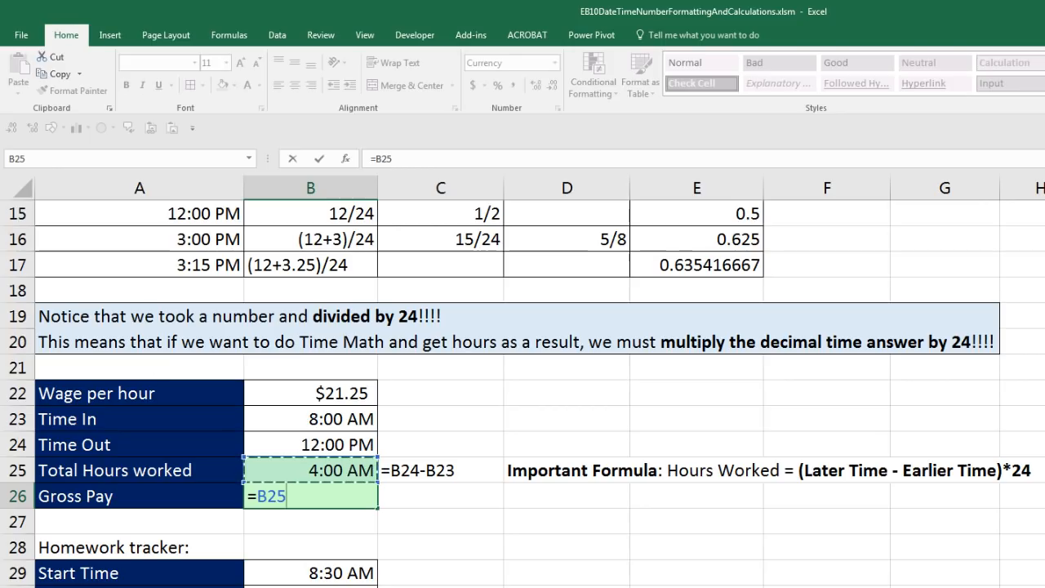
{"action": "type", "text": "*"}
{"action": "key", "text": "Up"}
{"action": "key", "text": "Up"}
{"action": "key", "text": "Up"}
{"action": "key", "text": "Up"}
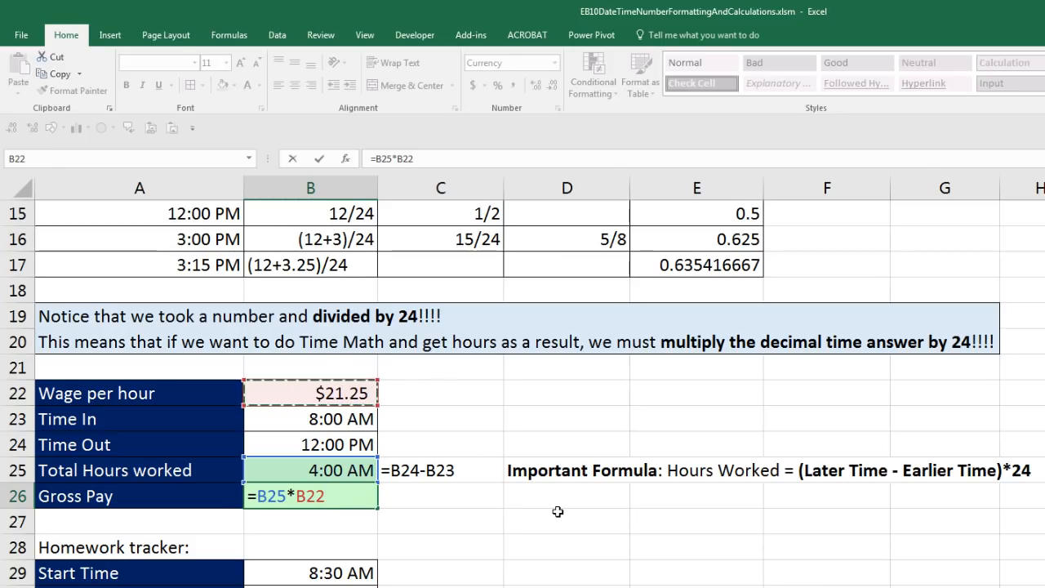
{"action": "key", "text": "Return"}
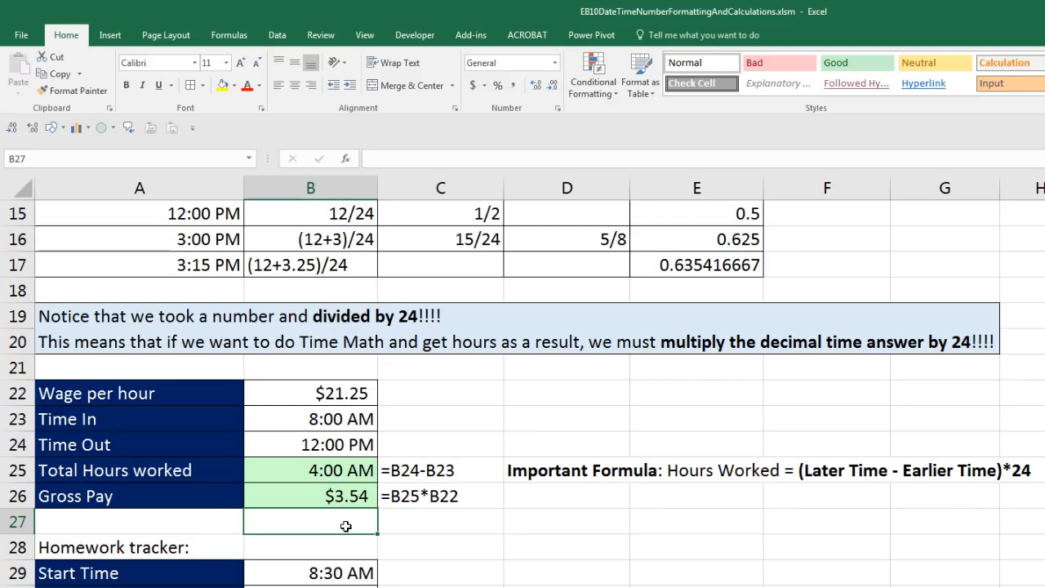
Check the cell references of the formula in B25, and apply the General number format to that cell
{"action": "left_click", "coordinate": [307, 473]}
{"action": "key", "text": "F2"}
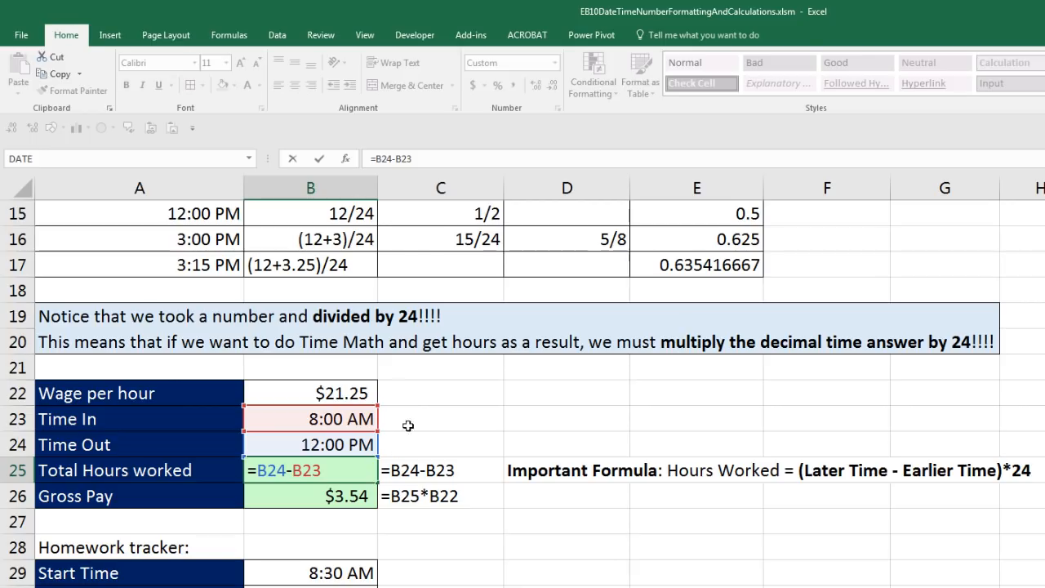
{"action": "key", "text": "Escape"}
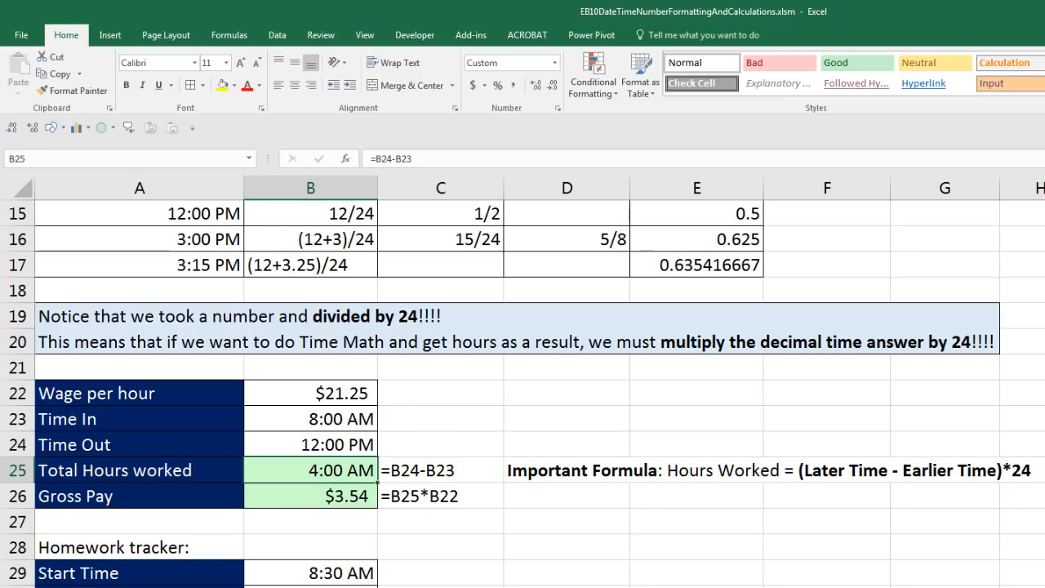
{"action": "key", "text": "ctrl+shift+grave"}
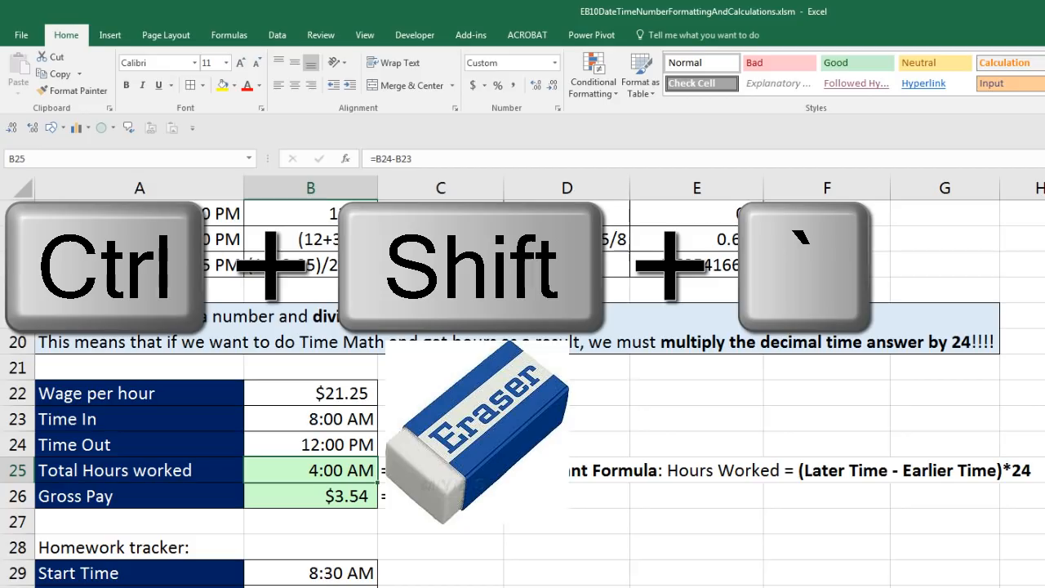
{"action": "key", "text": "ctrl+shift+grave"}
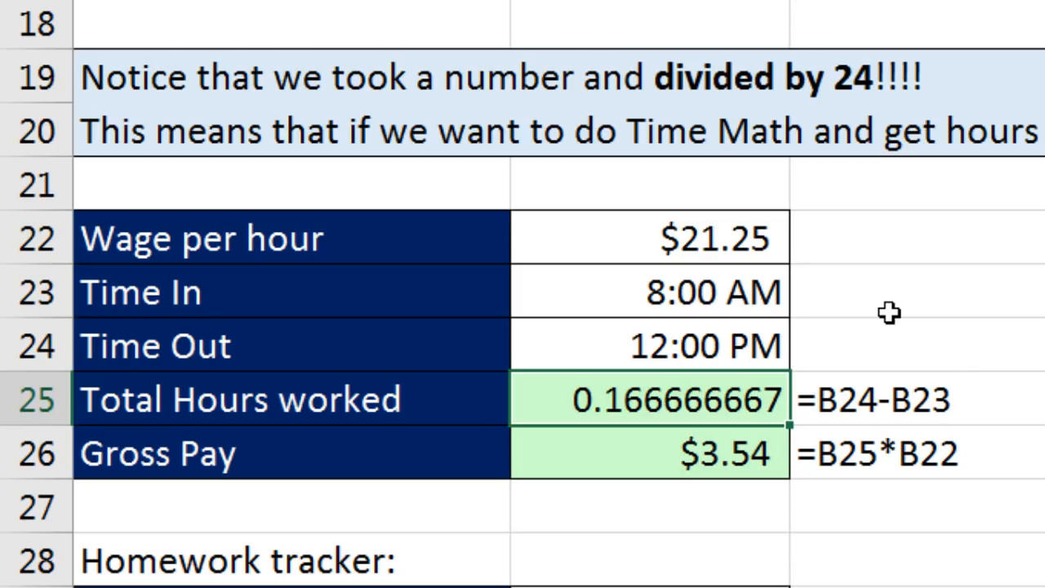
Edit the total hours formula in B25 to =(B24-B23)*24 so that it converts the time difference to hours
{"action": "key", "text": "F2"}
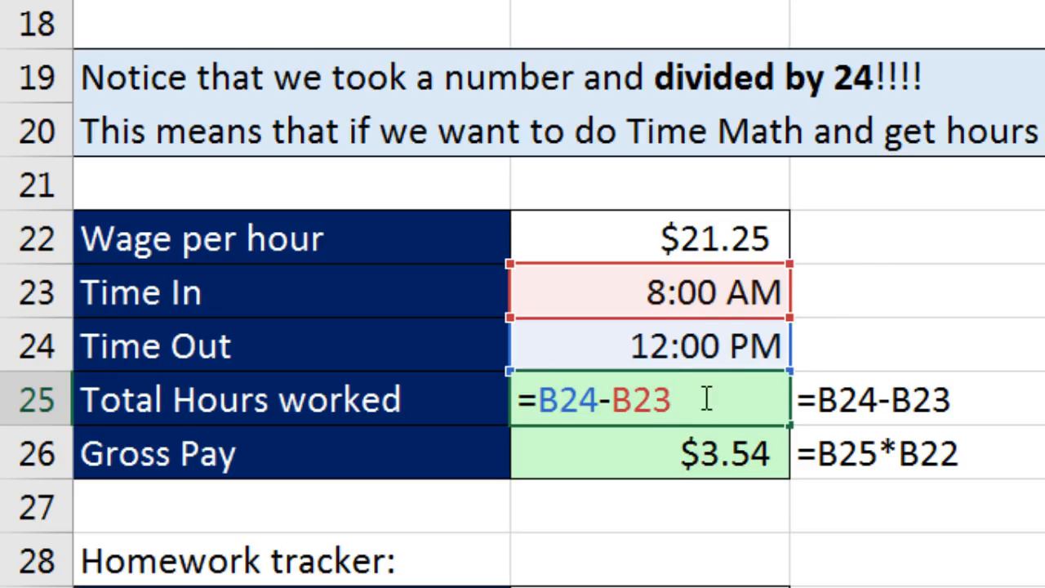
{"action": "type", "text": "*24"}
{"action": "left_click", "coordinate": [537, 400]}
{"action": "type", "text": "("}
{"action": "left_click", "coordinate": [684, 400]}
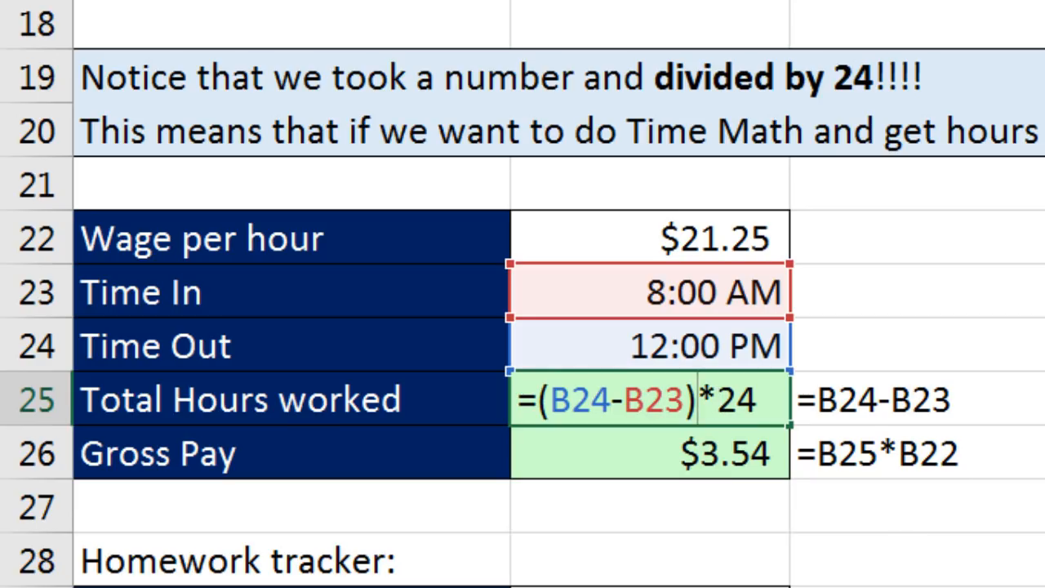
{"action": "key", "text": "Return"}
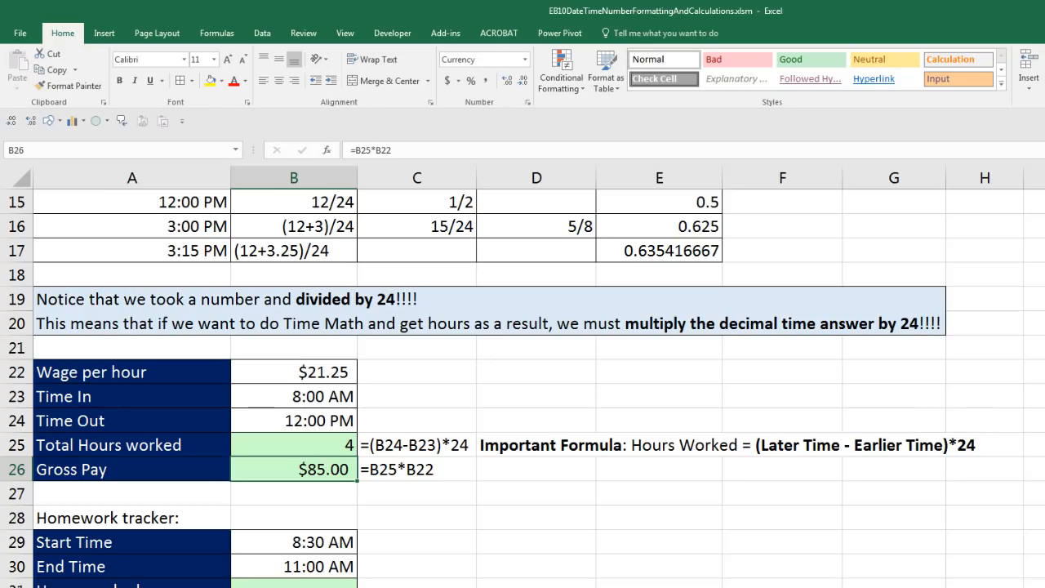
Calculate the first homework session's hours in B31 with the formula =(B30-B29)*24
{"action": "scroll", "coordinate": [522, 384], "scroll_direction": "down", "scroll_amount": 3}
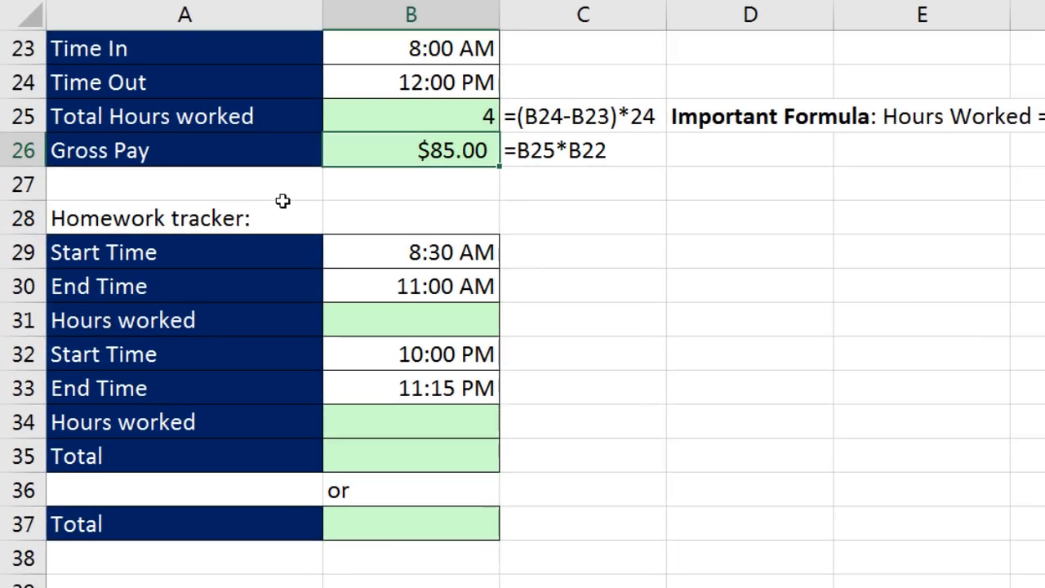
{"action": "left_click", "coordinate": [489, 255]}
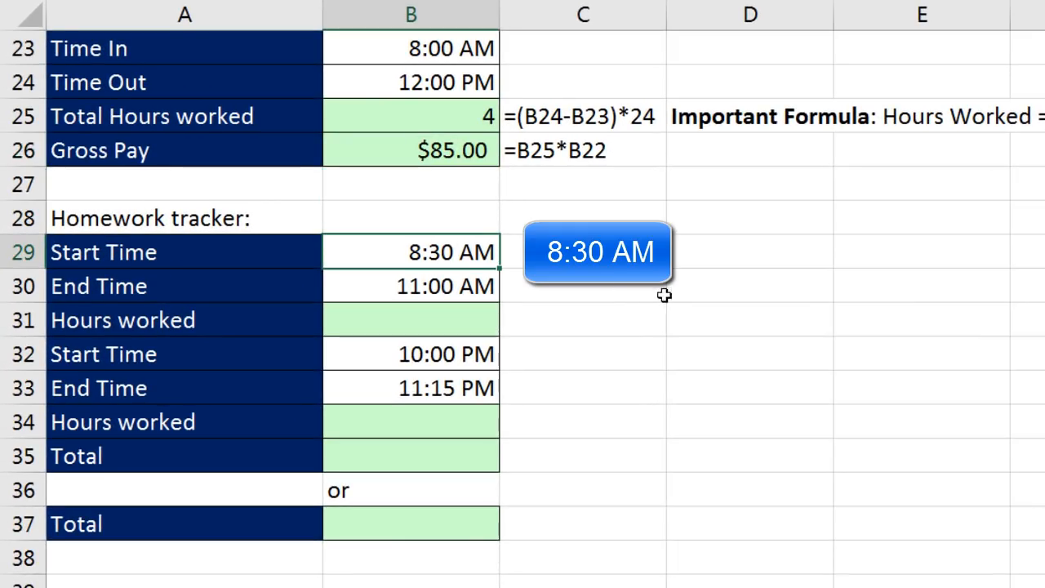
{"action": "left_click", "coordinate": [419, 285]}
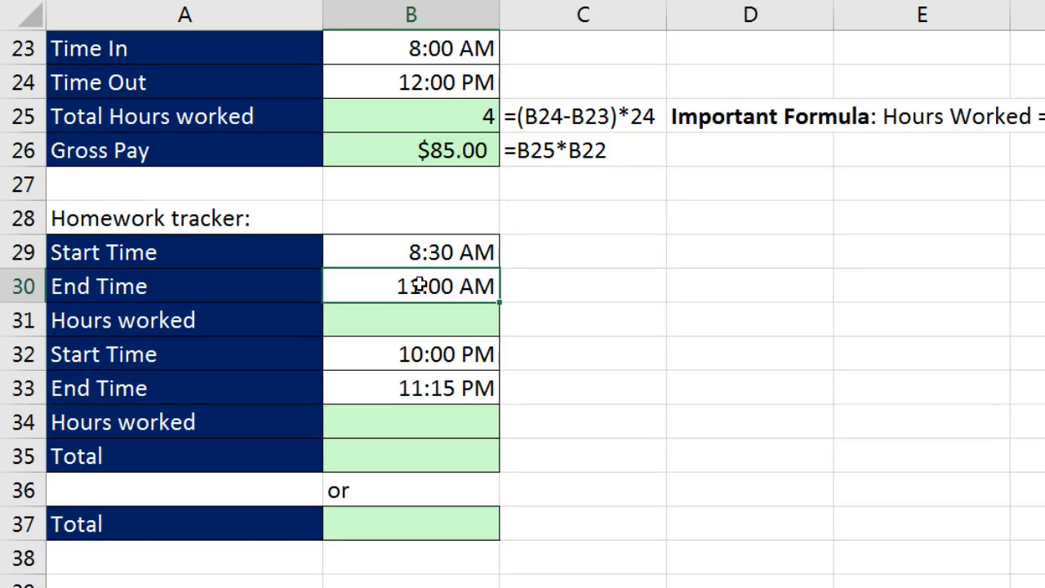
{"action": "left_click", "coordinate": [438, 324]}
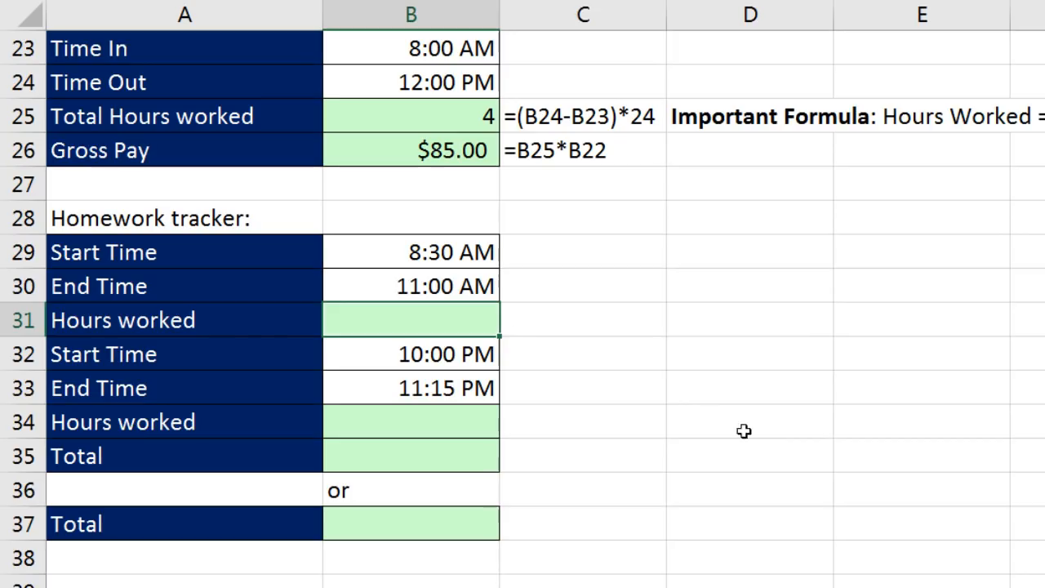
{"action": "type", "text": "="}
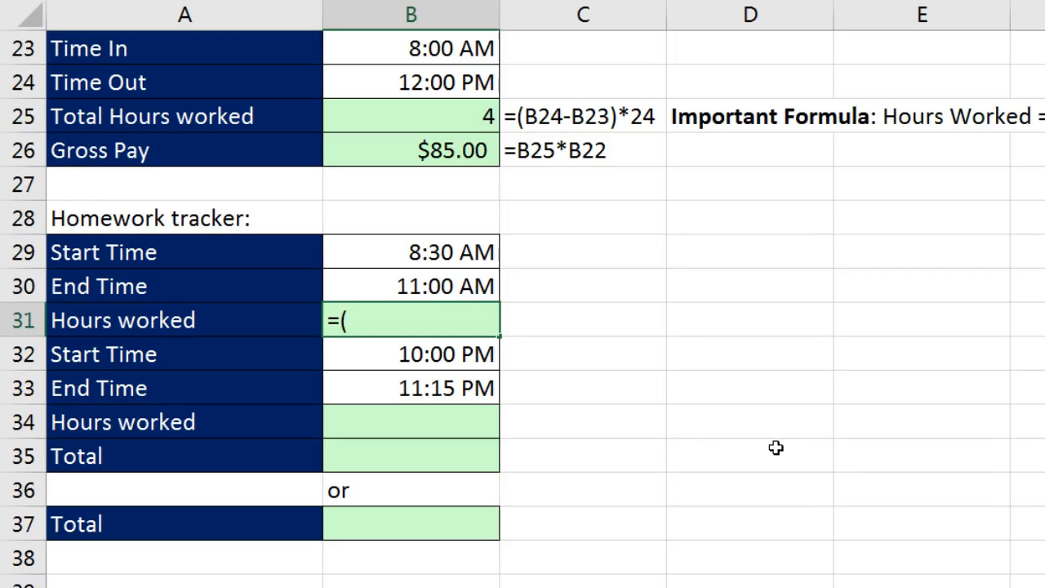
{"action": "type", "text": "("}
{"action": "key", "text": "Up"}
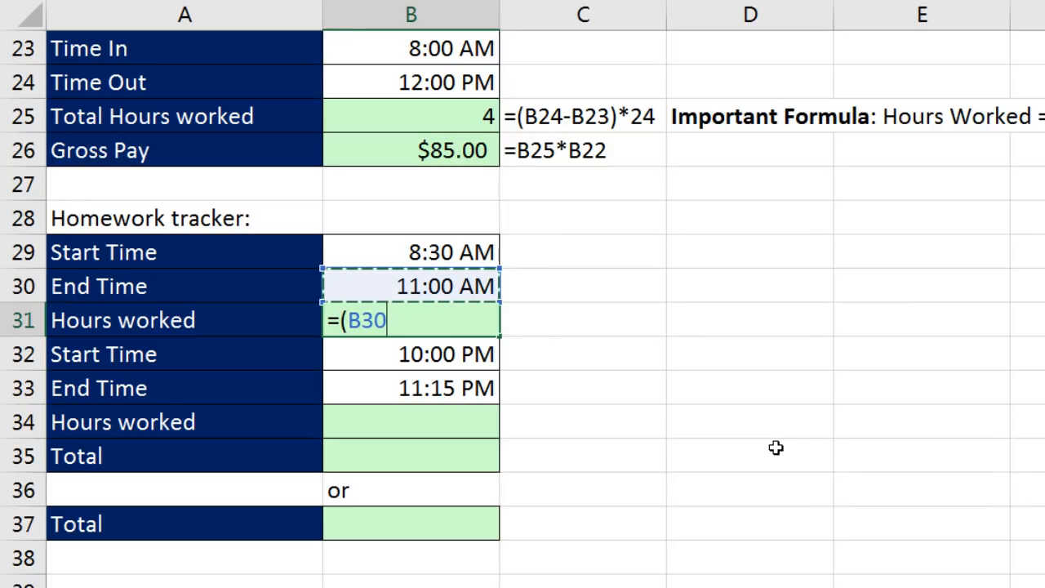
{"action": "type", "text": "-"}
{"action": "key", "text": "Up"}
{"action": "key", "text": "Up"}
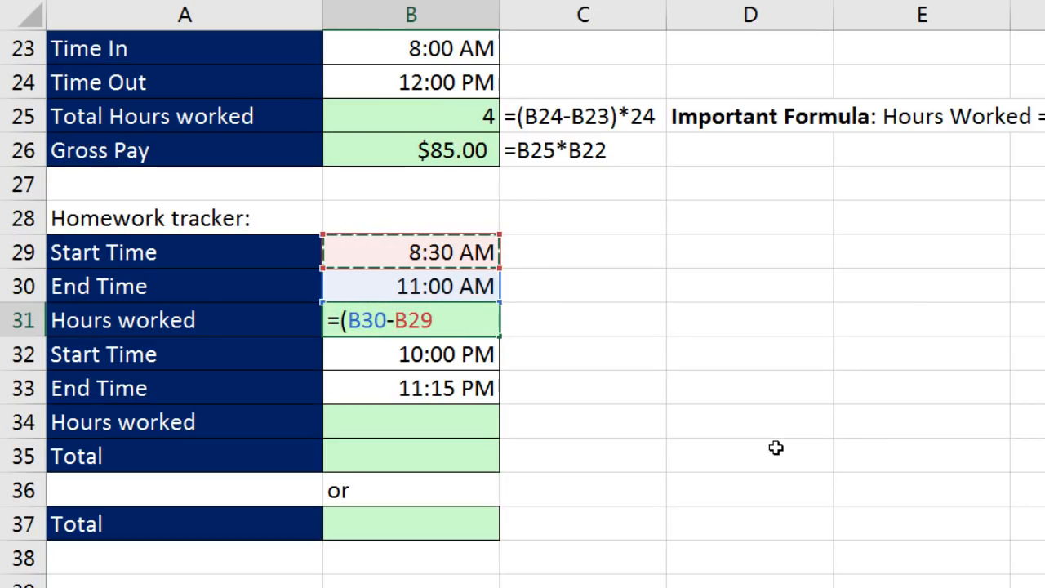
{"action": "type", "text": ")*24"}
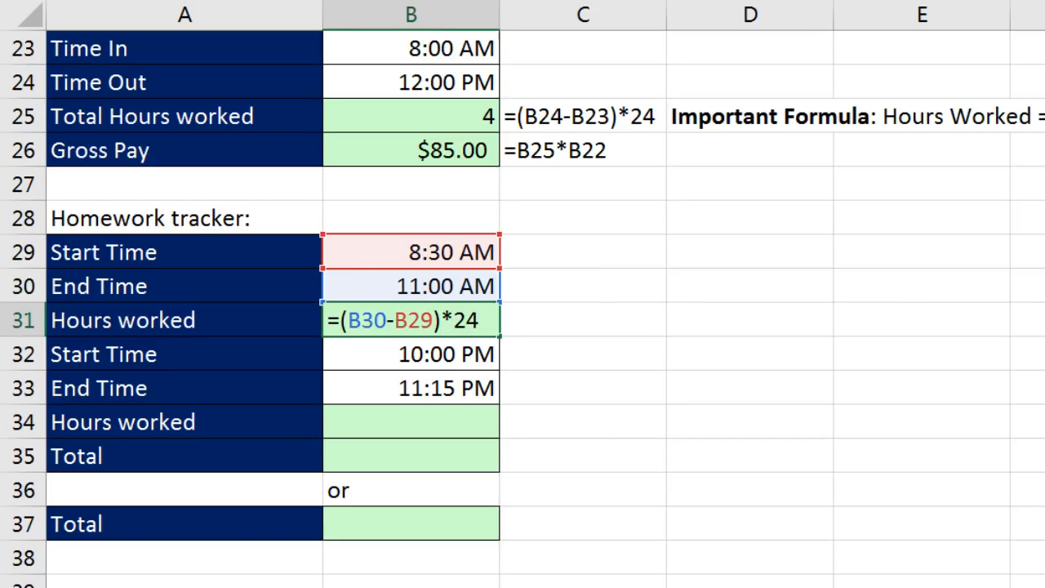
{"action": "key", "text": "Return"}
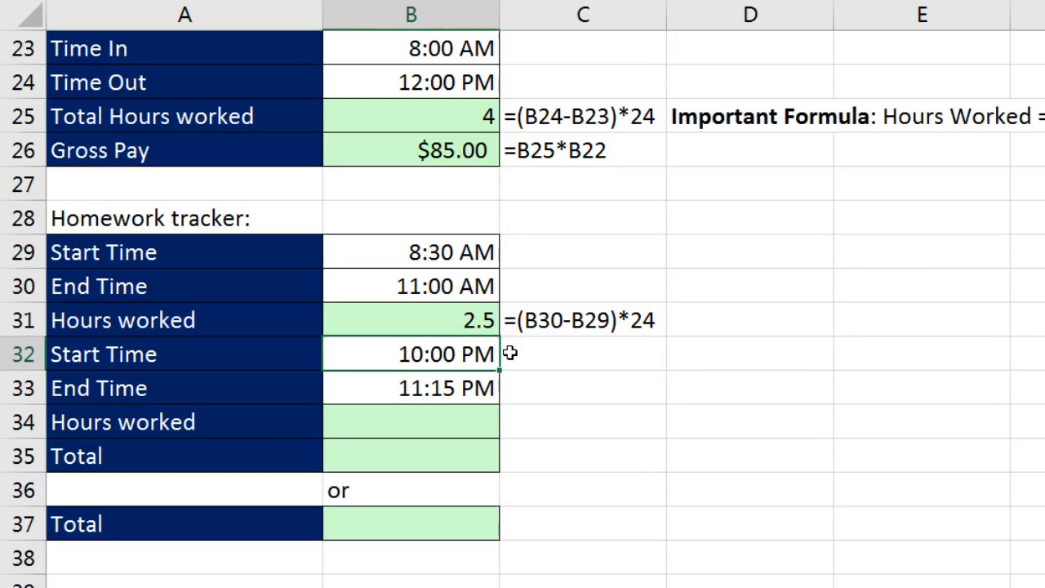
Enter the formula -(B33-B32)*24 in B34 for the second homework session's hours worked
{"action": "left_click", "coordinate": [460, 426]}
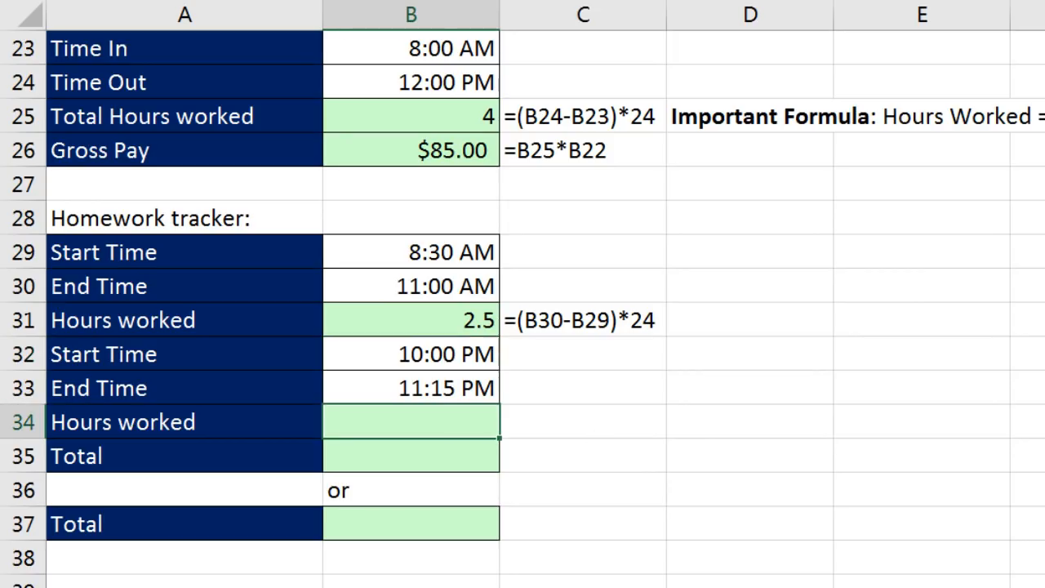
{"action": "type", "text": "-("}
{"action": "key", "text": "Up"}
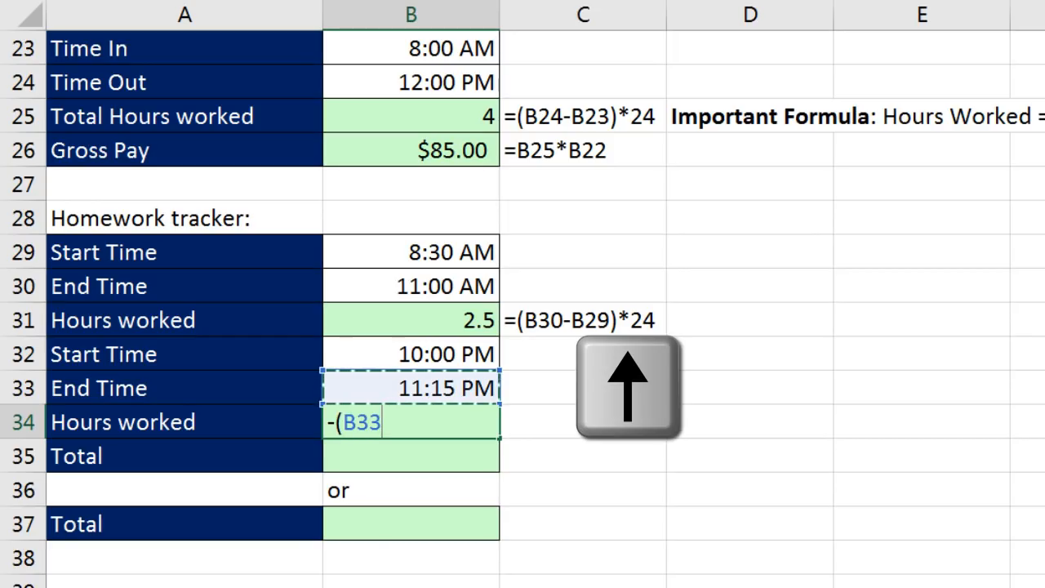
{"action": "type", "text": "-"}
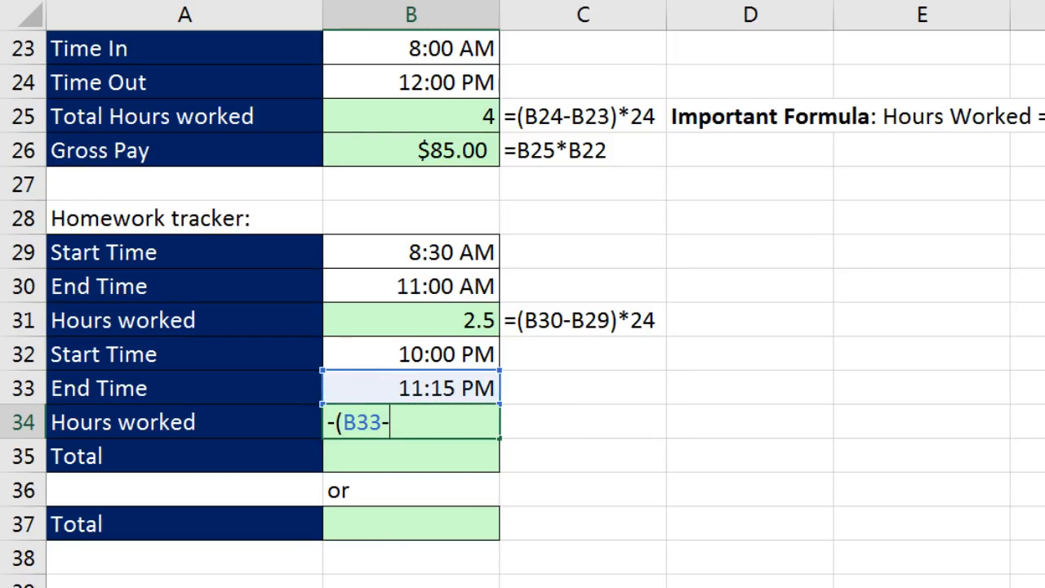
{"action": "key", "text": "Up"}
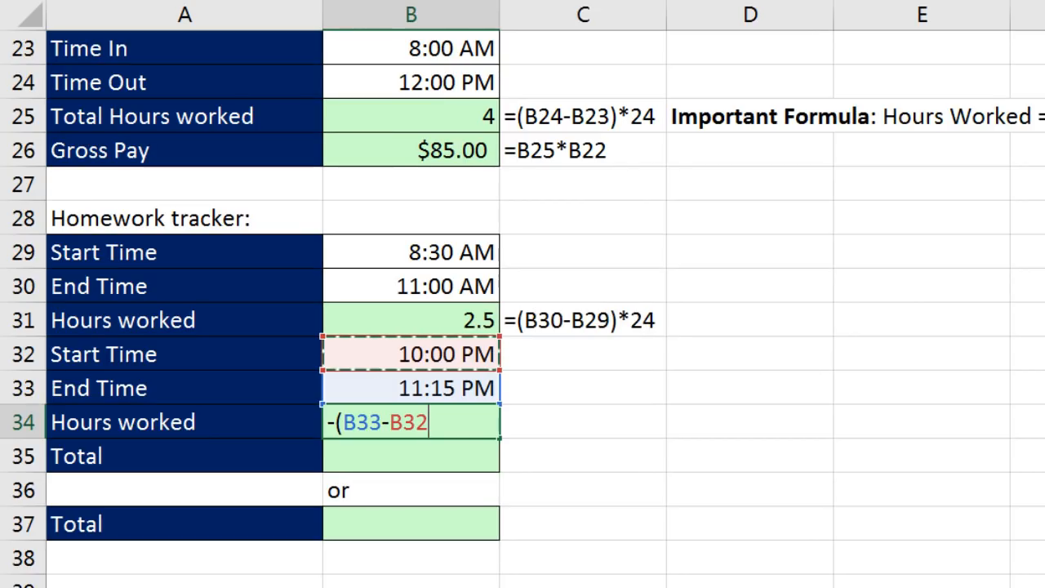
{"action": "type", "text": ")*24"}
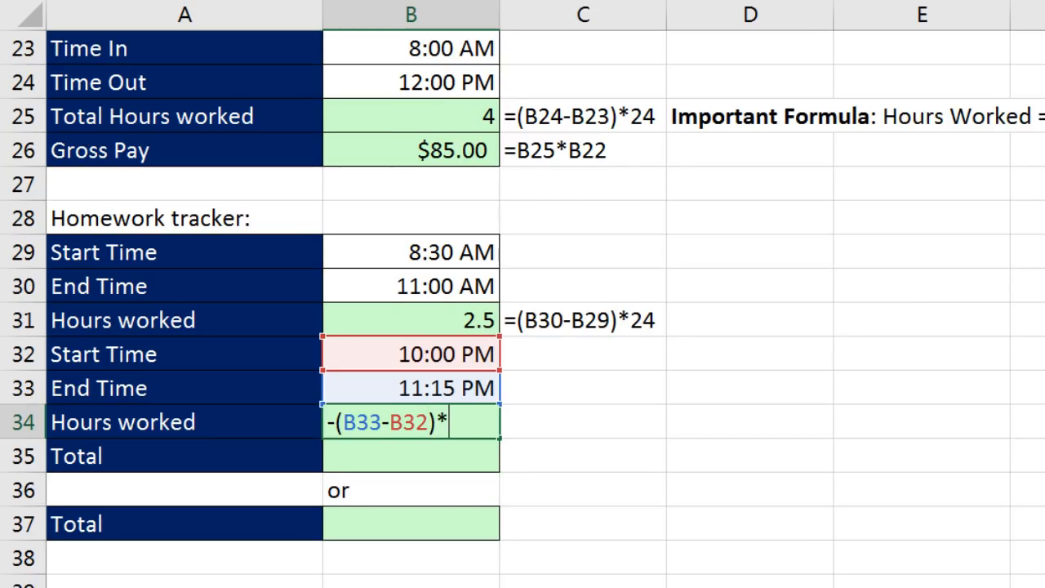
{"action": "key", "text": "Return"}
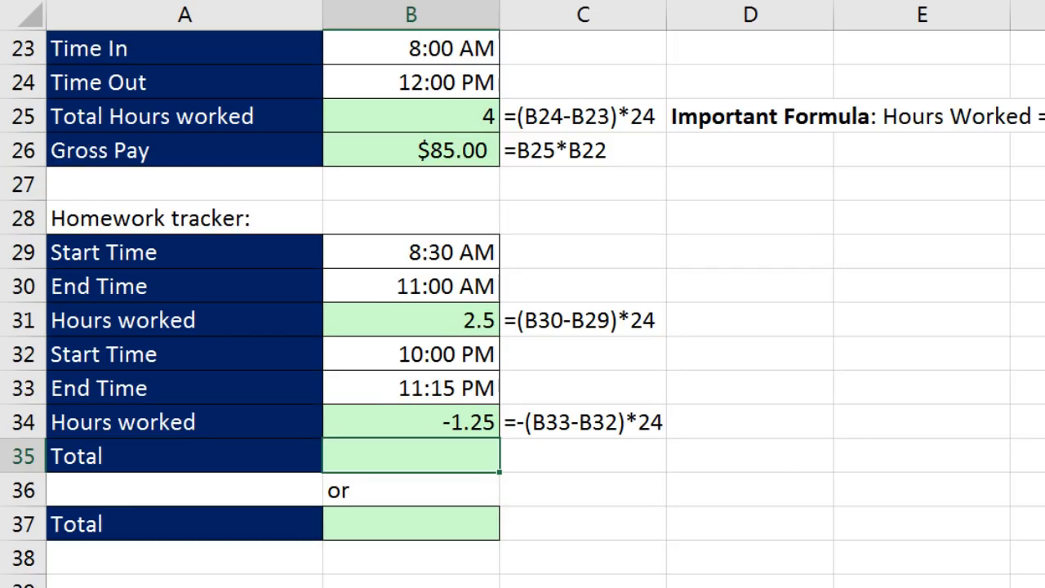
Remove the leading minus sign from the formula in B34 so that it reads =(B33-B32)*24
{"action": "key", "text": "Up"}
{"action": "key", "text": "F2"}
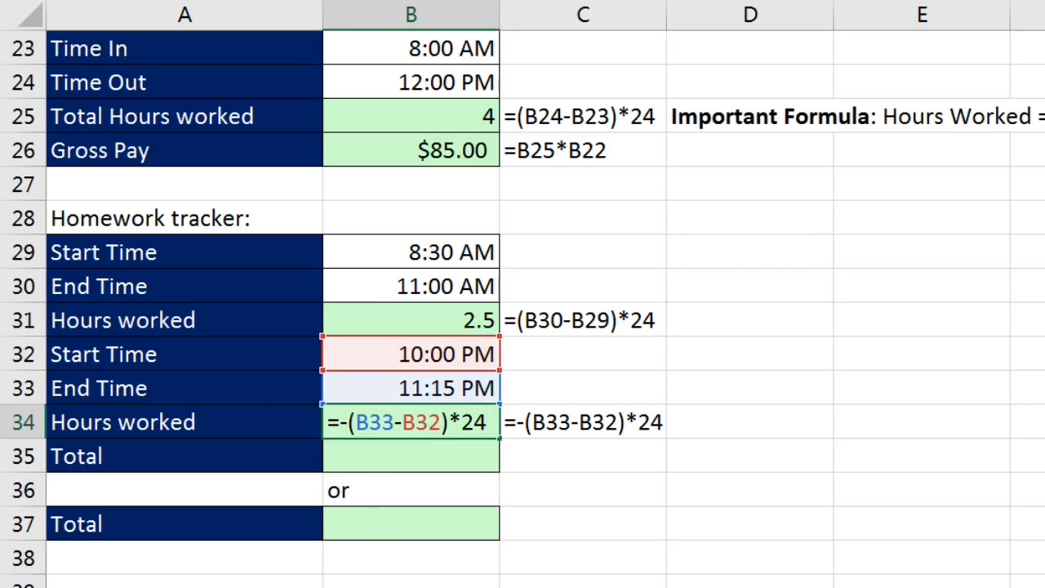
{"action": "key", "text": "BackSpace"}
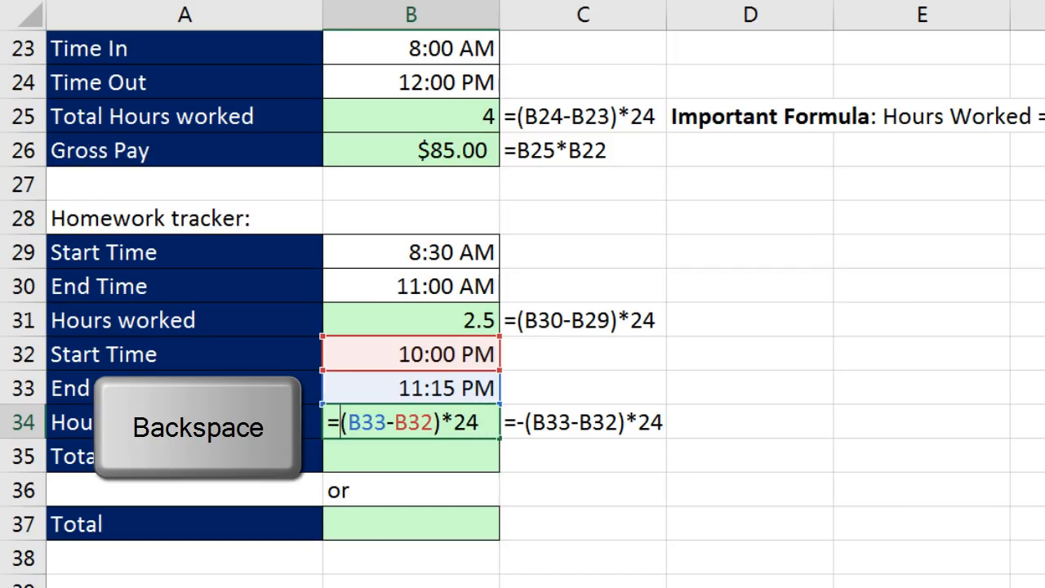
{"action": "key", "text": "Return"}
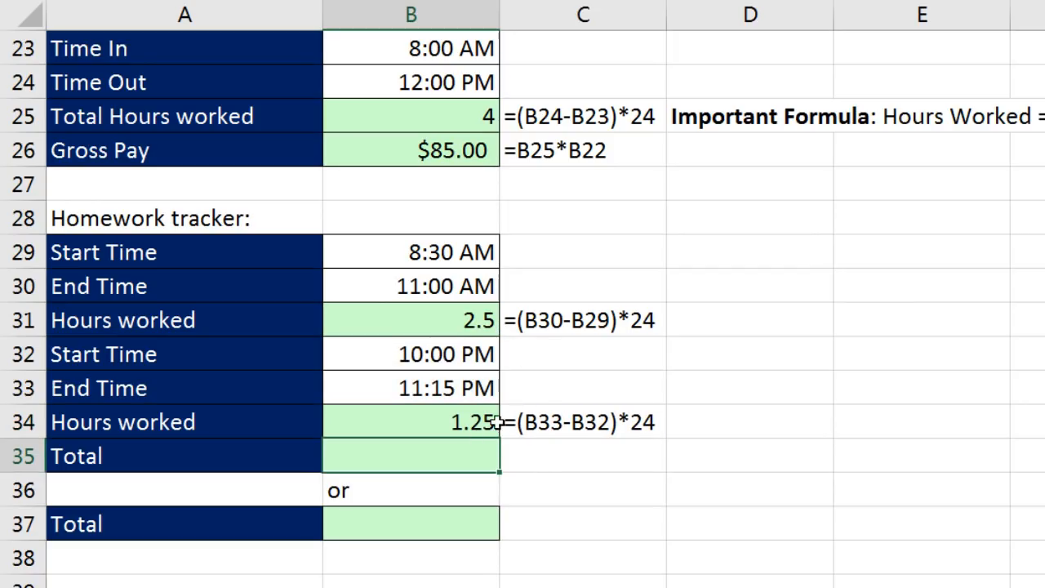
Add the hours of both homework sessions in the Total cell B35 with the formula =B34+B31
{"action": "type", "text": "="}
{"action": "key", "text": "Up"}
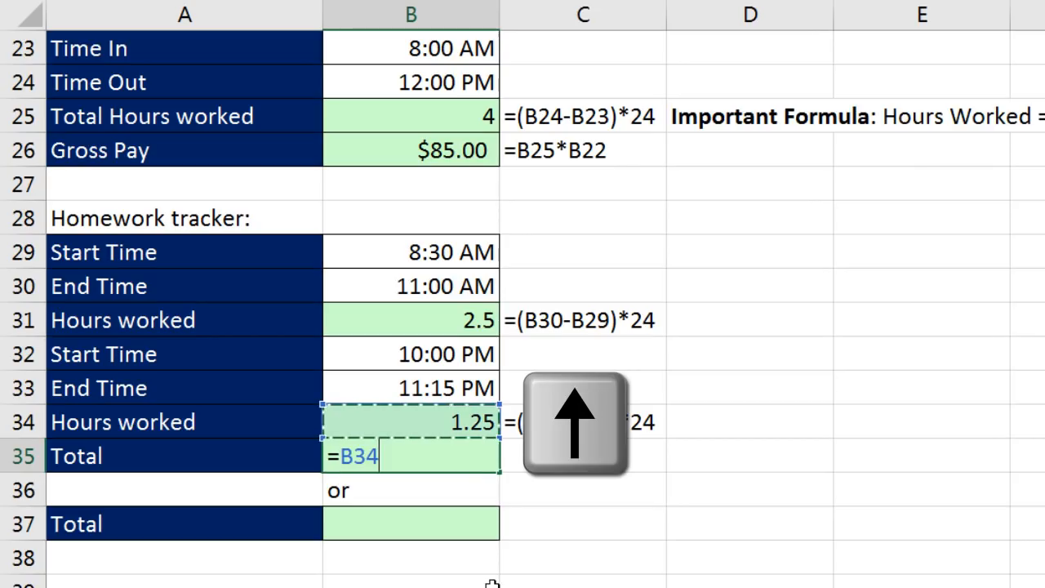
{"action": "type", "text": "+"}
{"action": "key", "text": "Up"}
{"action": "key", "text": "Up"}
{"action": "key", "text": "Up"}
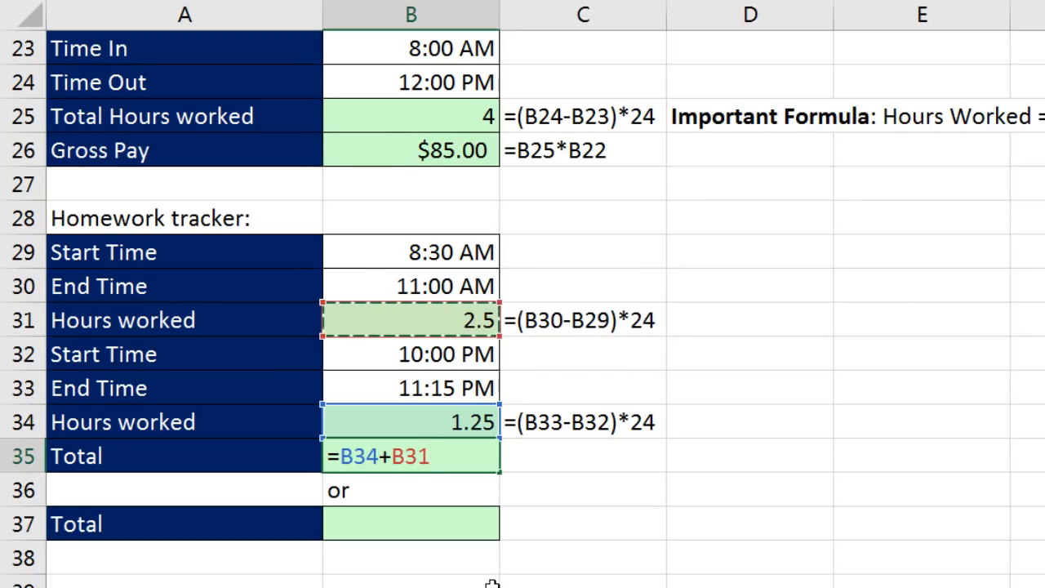
{"action": "key", "text": "Return"}
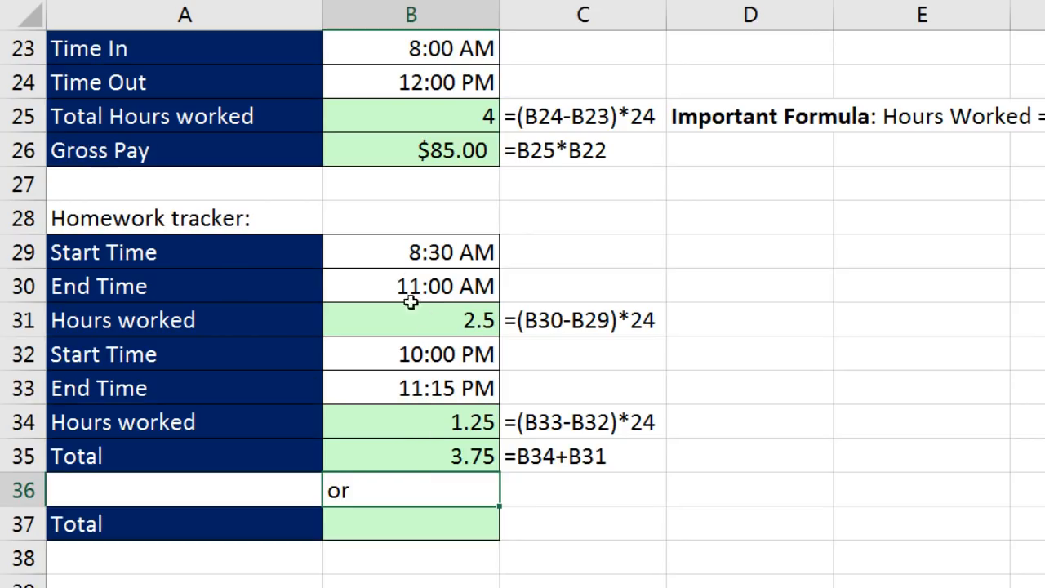
Review the homework tracker's start and end times for both sessions and the two Hours worked rows, 31 and 34
{"action": "left_click", "coordinate": [394, 253]}
{"action": "left_click", "coordinate": [406, 286]}
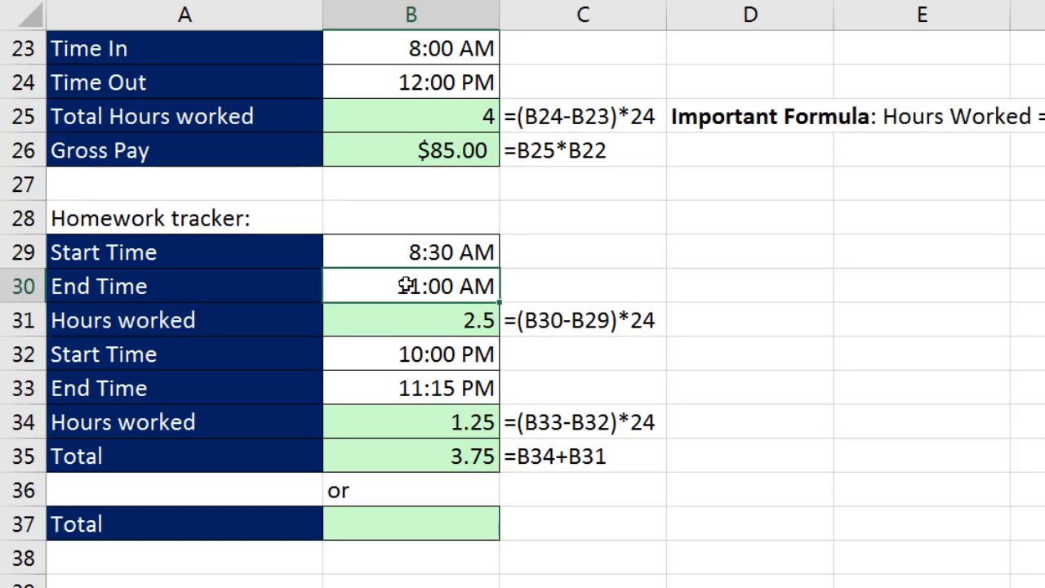
{"action": "left_click", "coordinate": [411, 357]}
{"action": "left_click", "coordinate": [411, 391]}
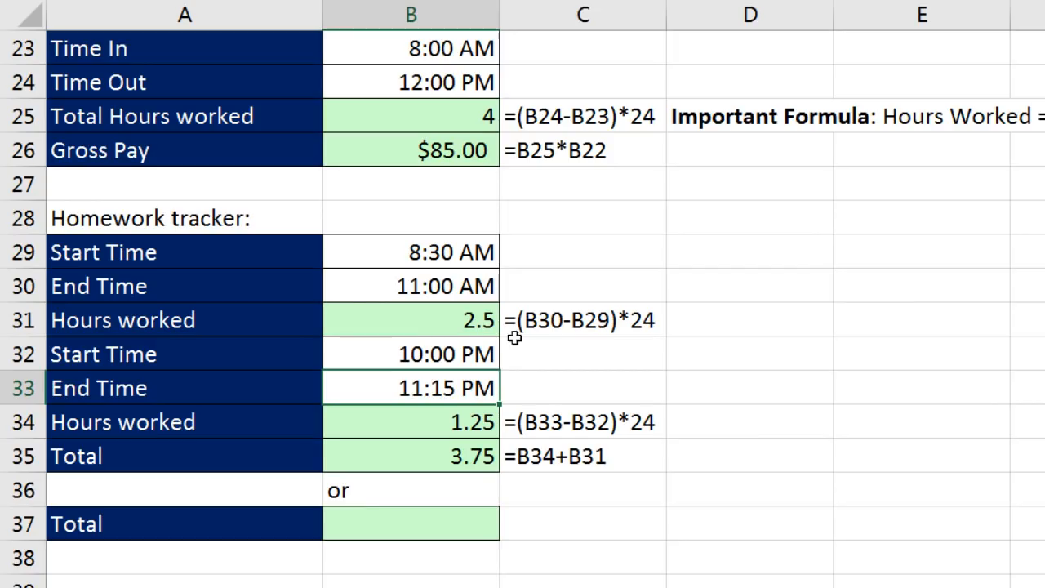
{"action": "left_click", "coordinate": [36, 321]}
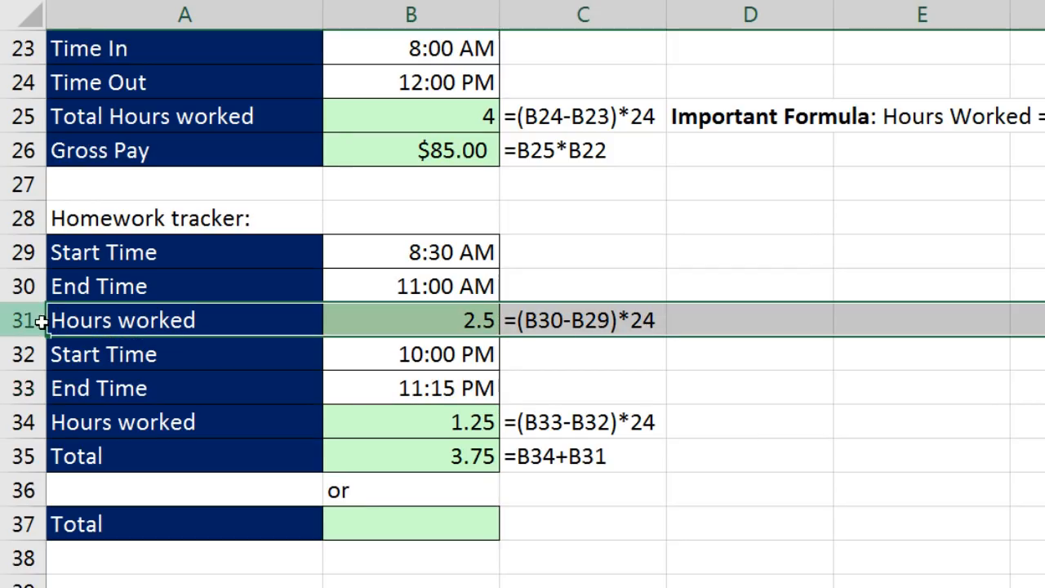
{"action": "left_click", "coordinate": [28, 422], "text": "ctrl"}
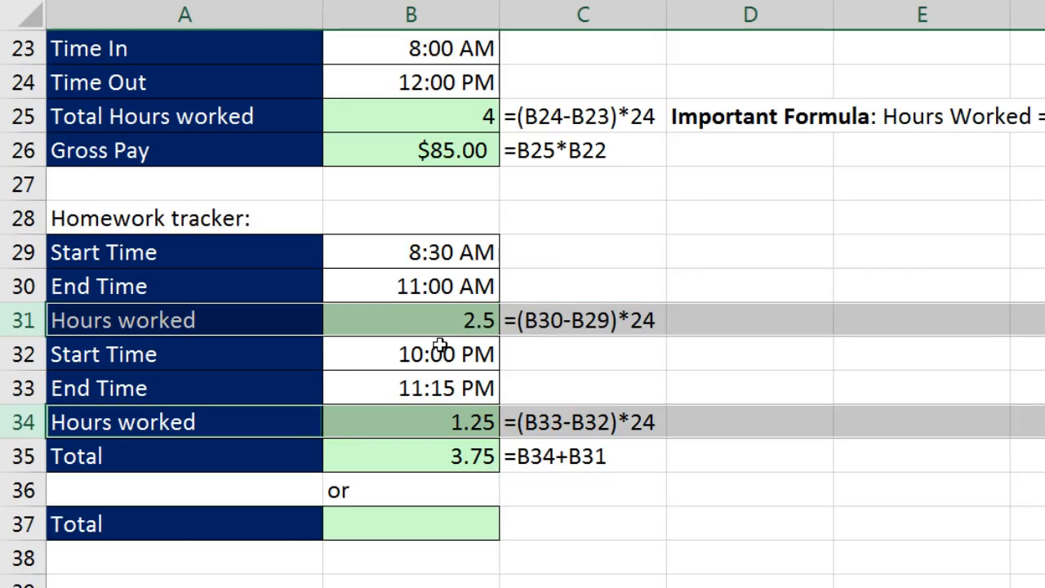
Total both sessions' time differences directly in B37 with the formula =SUM(B30-B29,B33-B32)
{"action": "left_click", "coordinate": [460, 520]}
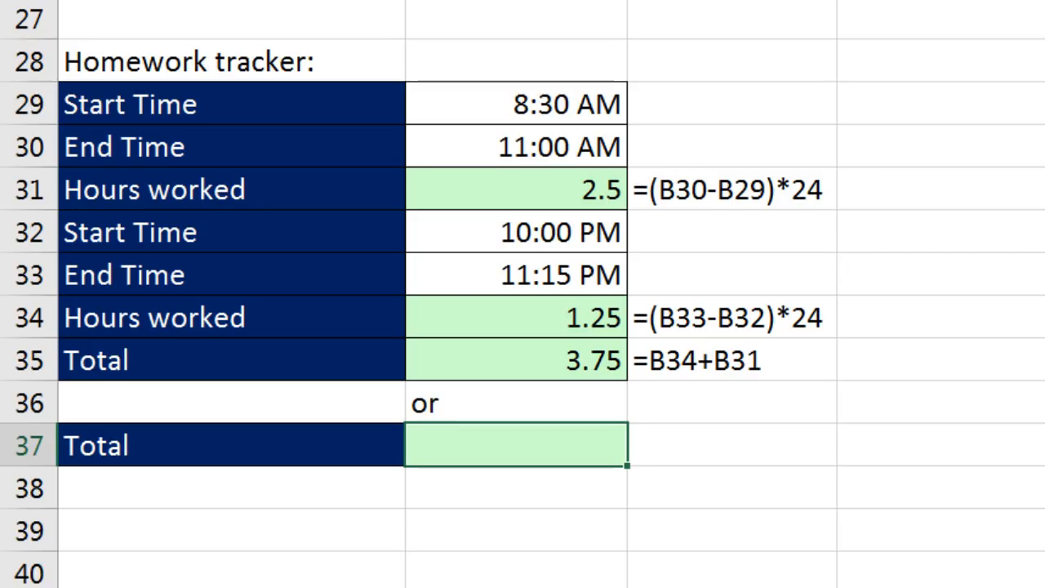
{"action": "type", "text": "=sum"}
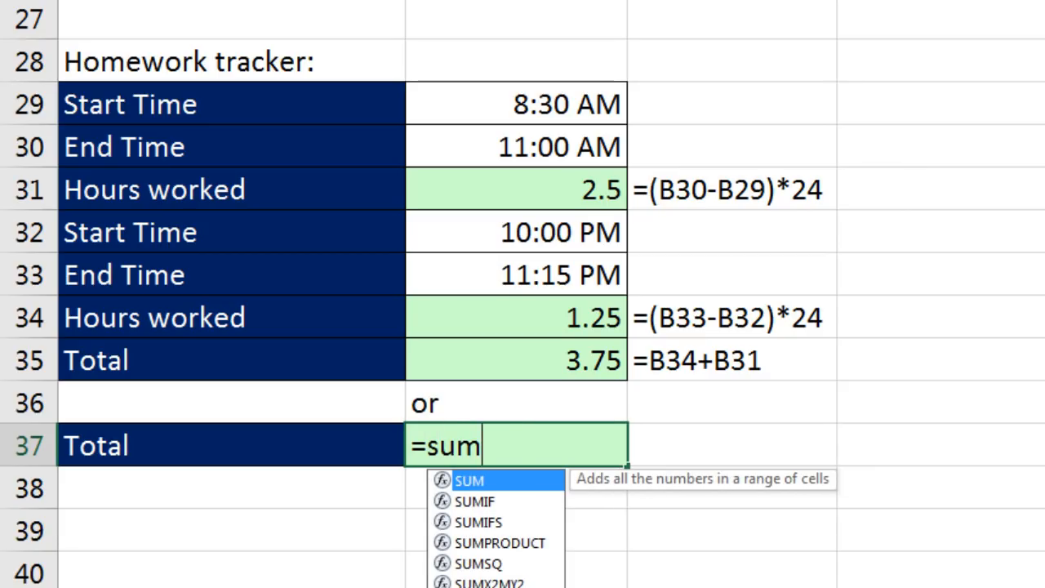
{"action": "key", "text": "Tab"}
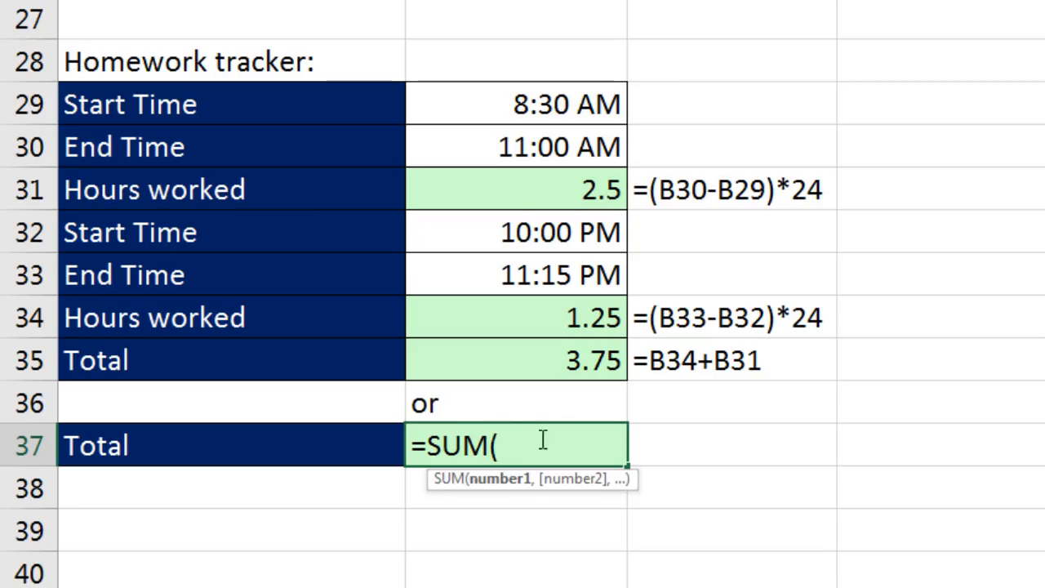
{"action": "left_click", "coordinate": [598, 147]}
{"action": "type", "text": "-"}
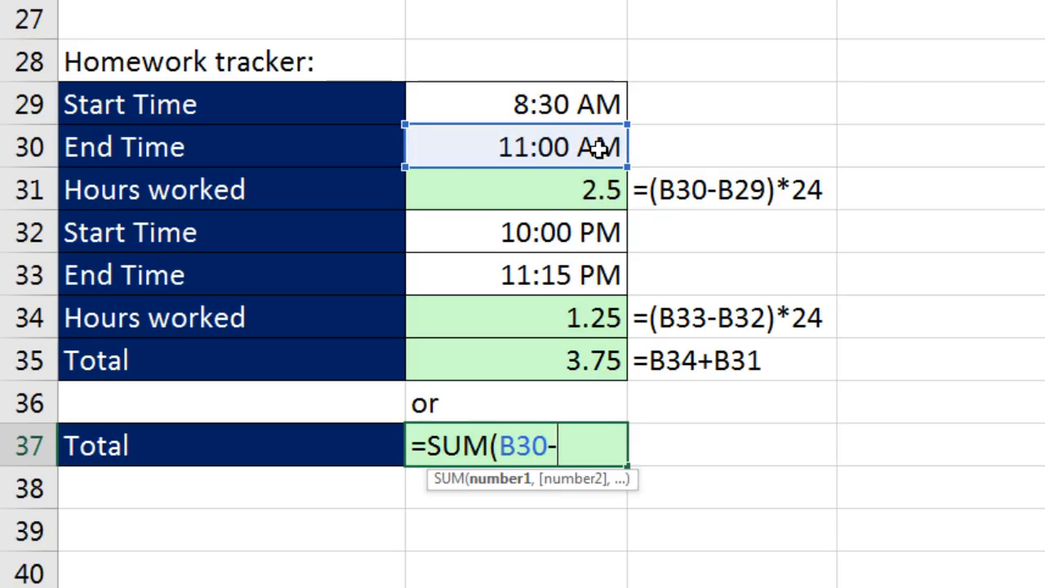
{"action": "left_click", "coordinate": [594, 103]}
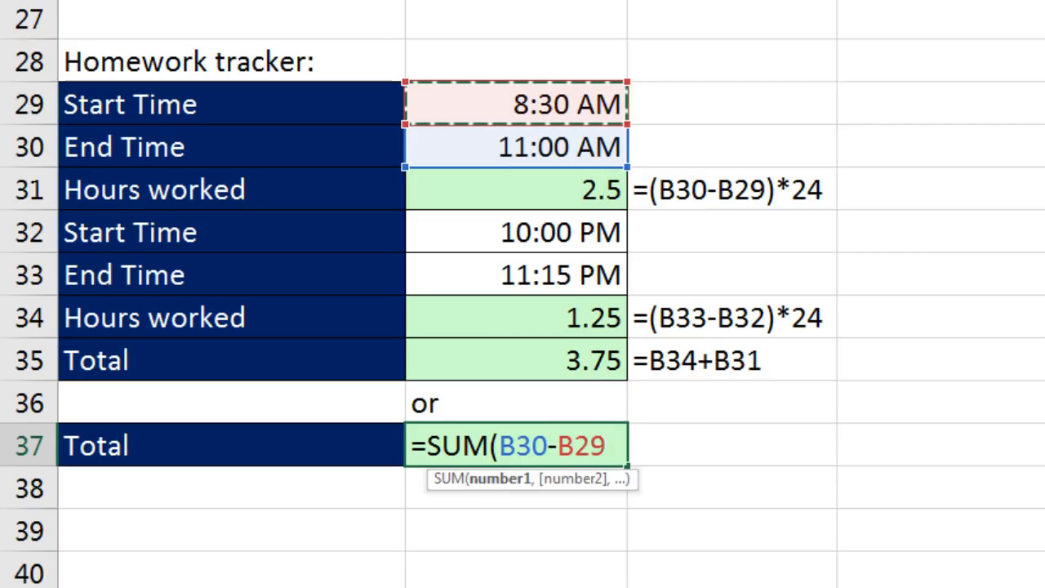
{"action": "type", "text": ","}
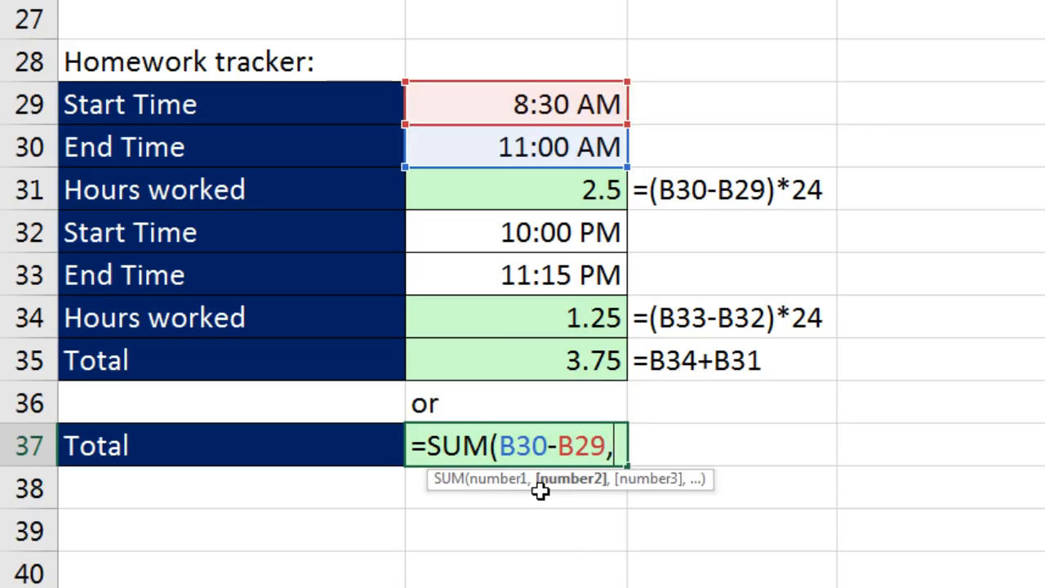
{"action": "left_click", "coordinate": [542, 276]}
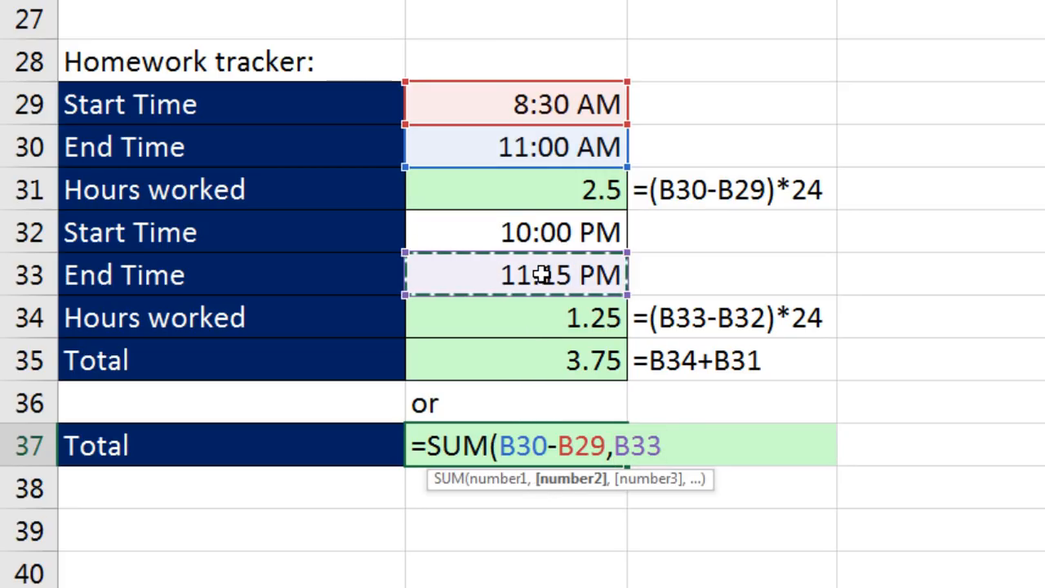
{"action": "type", "text": "-"}
{"action": "left_click", "coordinate": [532, 234]}
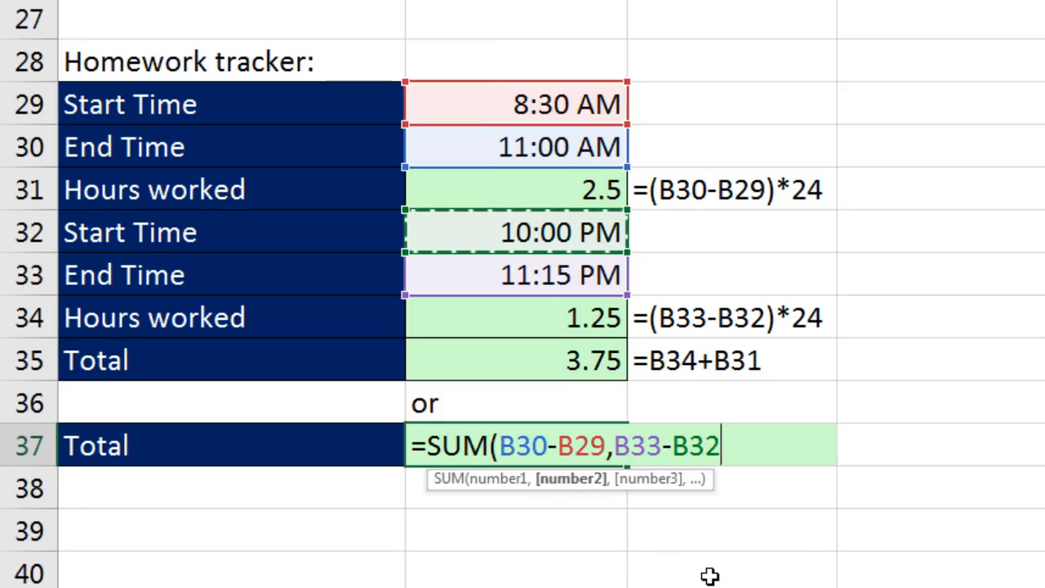
{"action": "type", "text": ")"}
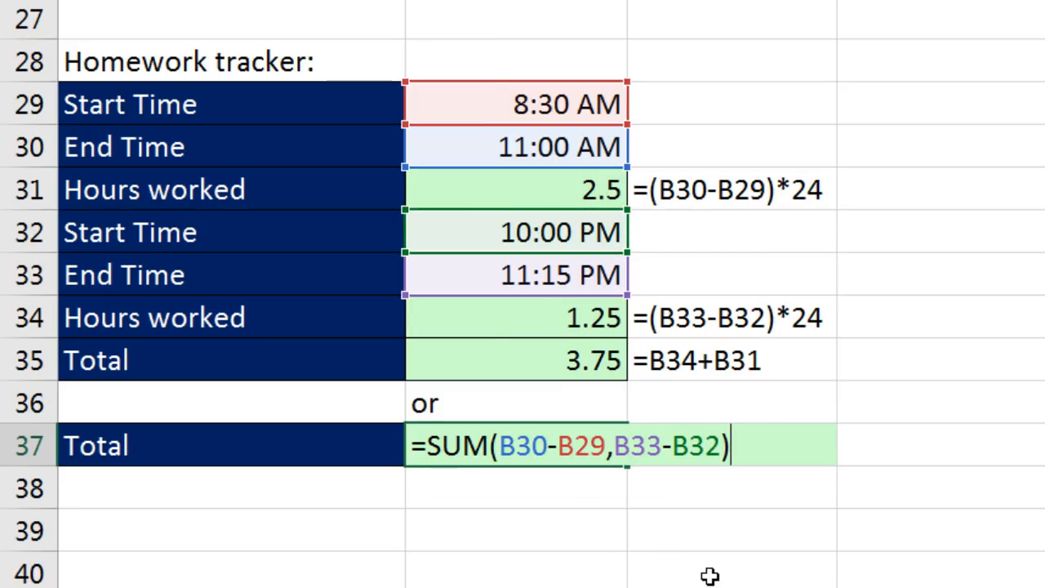
{"action": "key", "text": "ctrl+Return"}
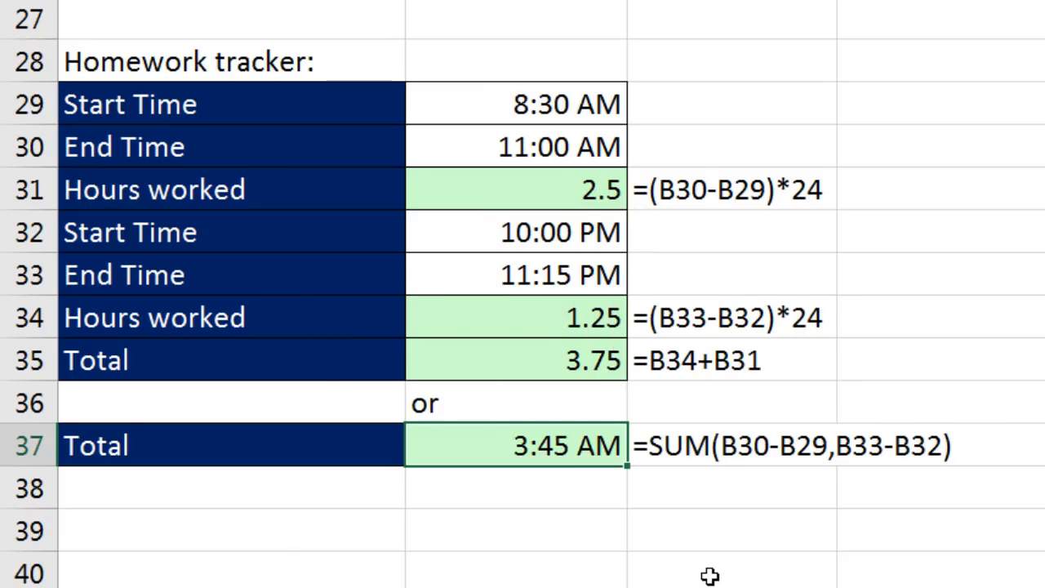
Multiply the total in B37 by 24 so it reads =SUM(B30-B29,B33-B32)*24, and apply the General number format
{"action": "key", "text": "ctrl+shift+grave"}
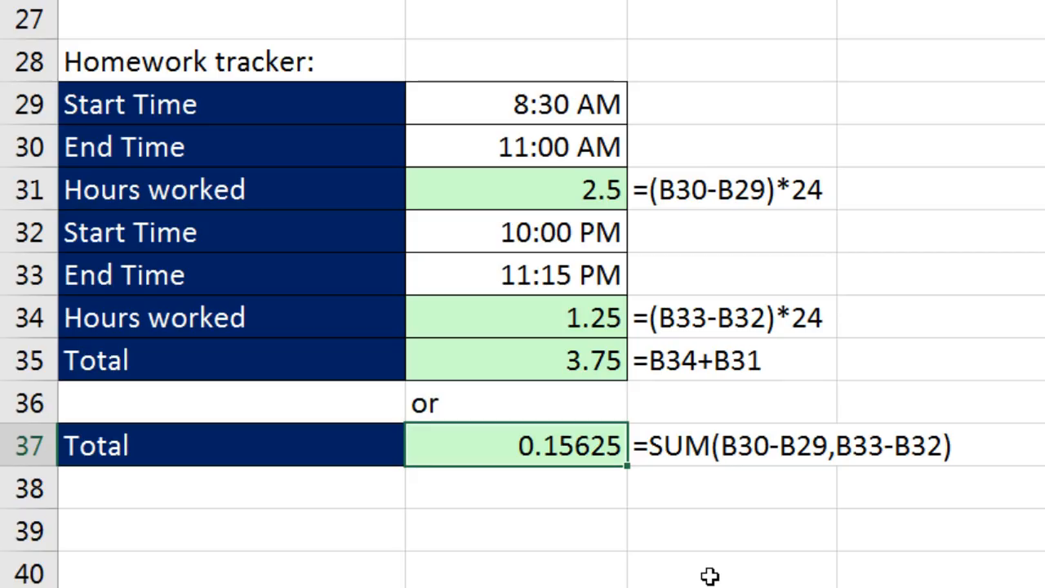
{"action": "key", "text": "F2"}
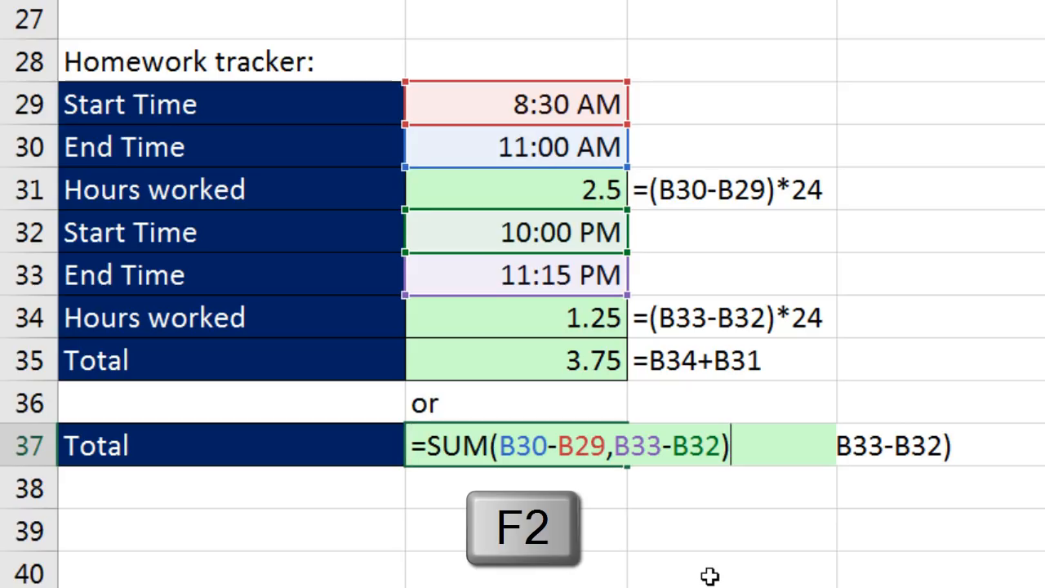
{"action": "type", "text": "*"}
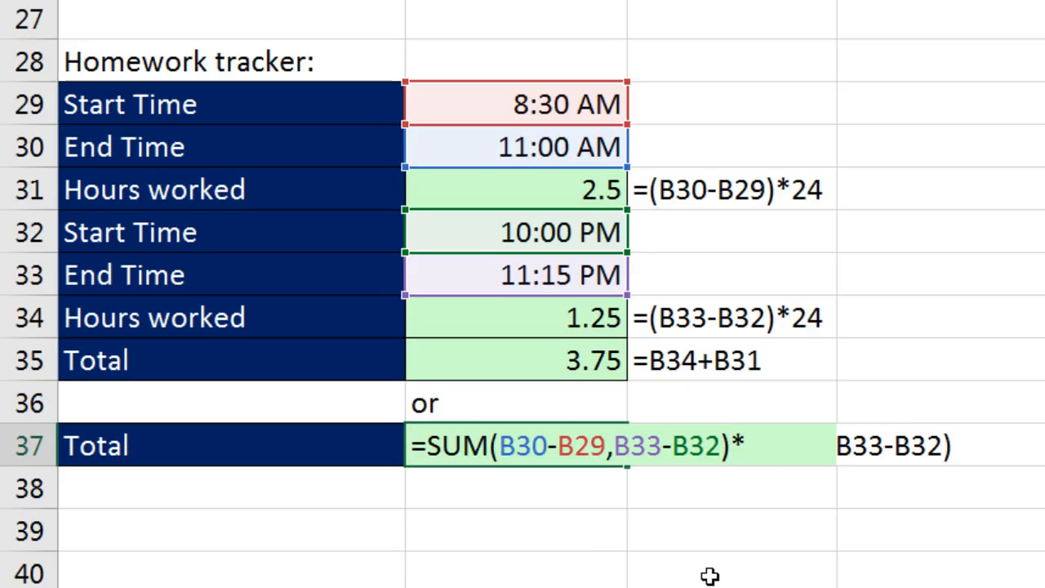
{"action": "type", "text": "24"}
{"action": "key", "text": "ctrl+Return"}
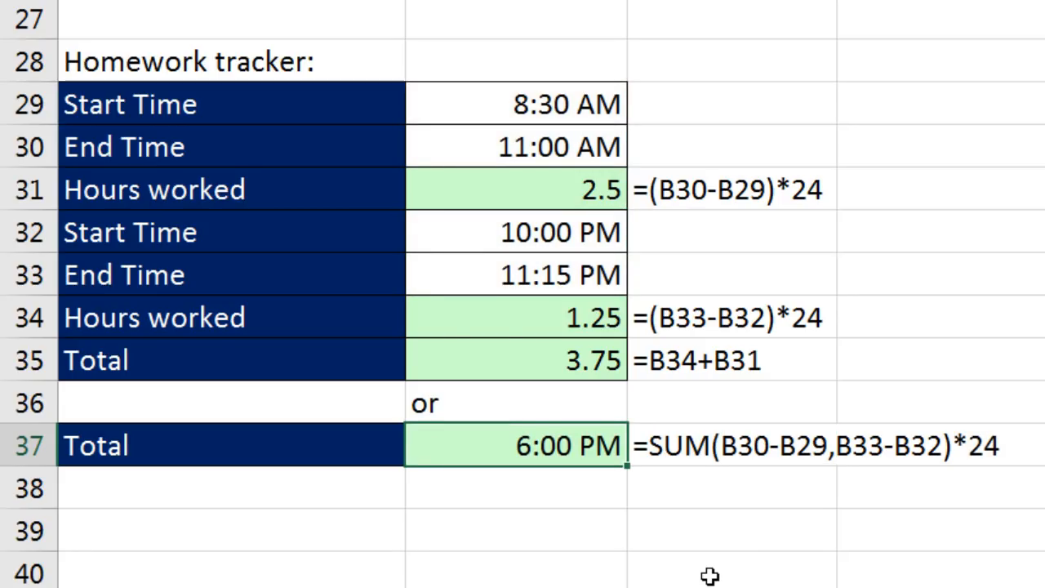
{"action": "key", "text": "ctrl+shift+grave"}
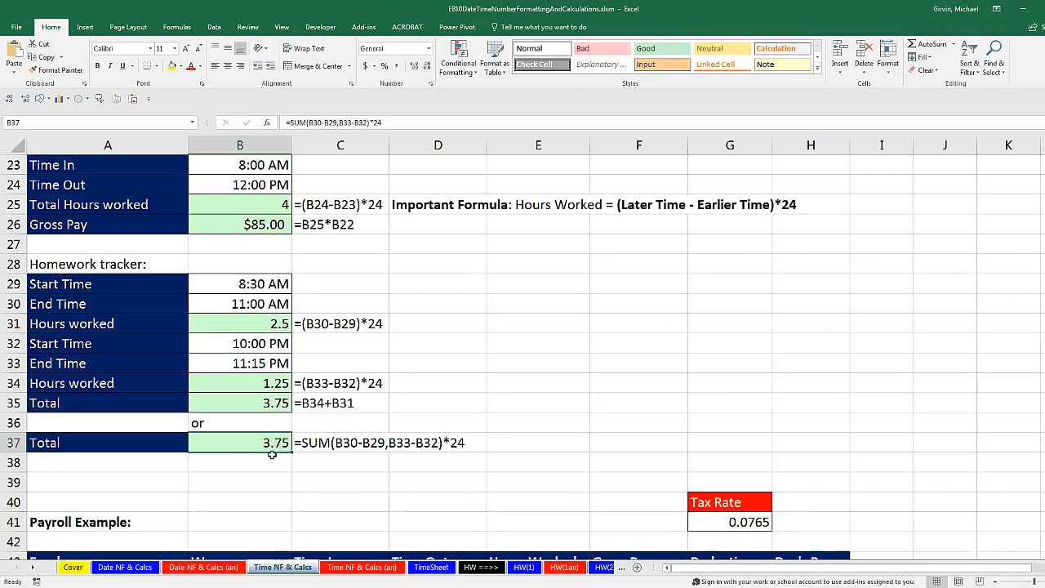
Inspect the two time-difference arguments of the SUM formula in B37, leaving the formula as it is
{"action": "key", "text": "F2"}
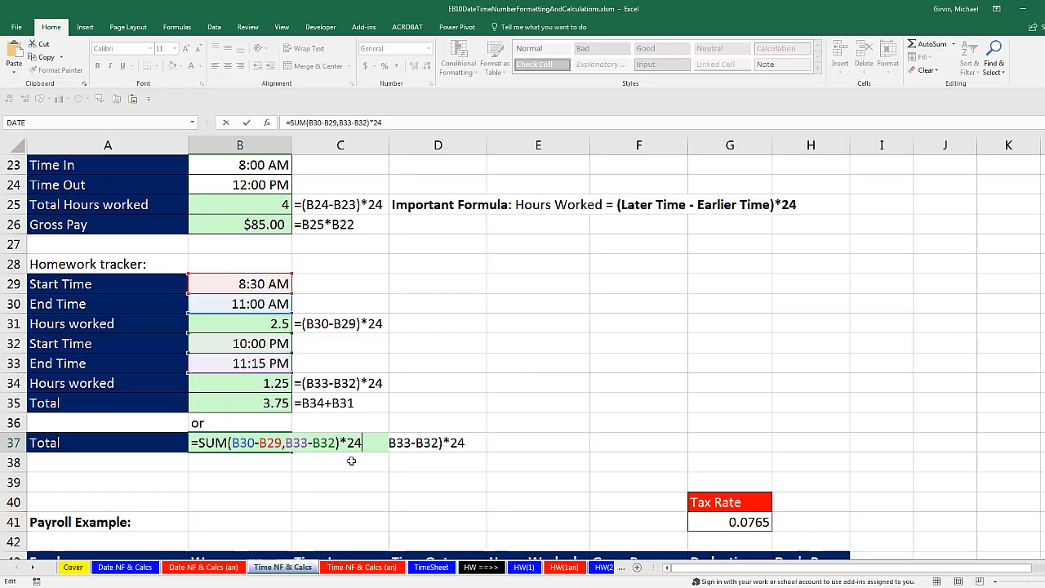
{"action": "left_click", "coordinate": [267, 443]}
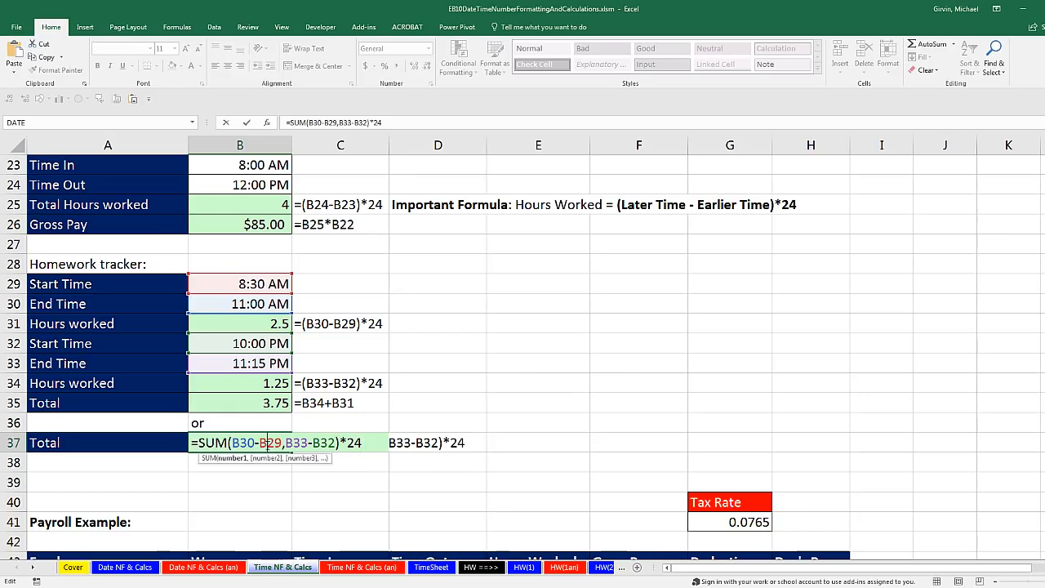
{"action": "left_click", "coordinate": [268, 458]}
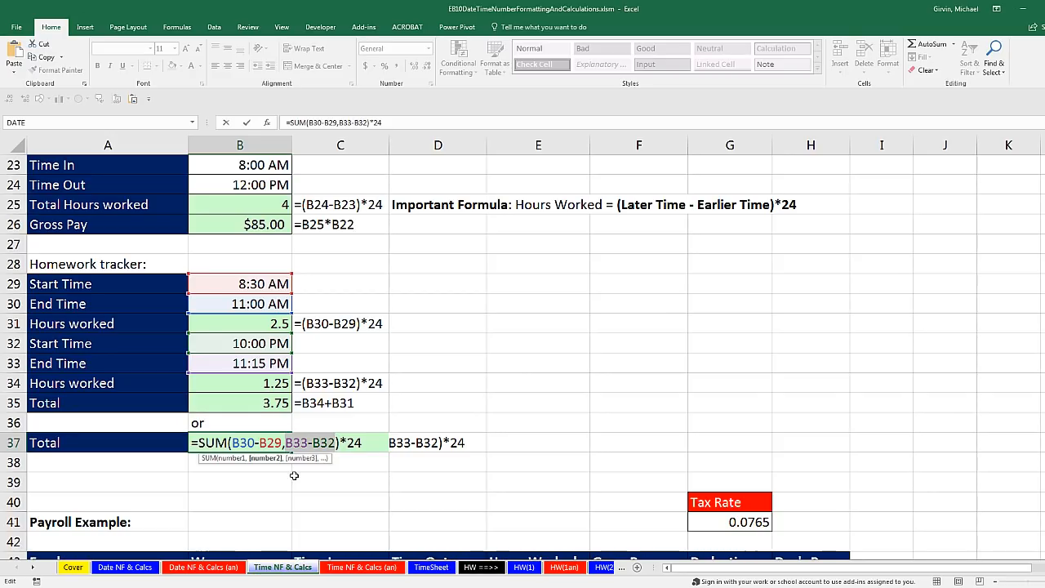
{"action": "key", "text": "ctrl+Return"}
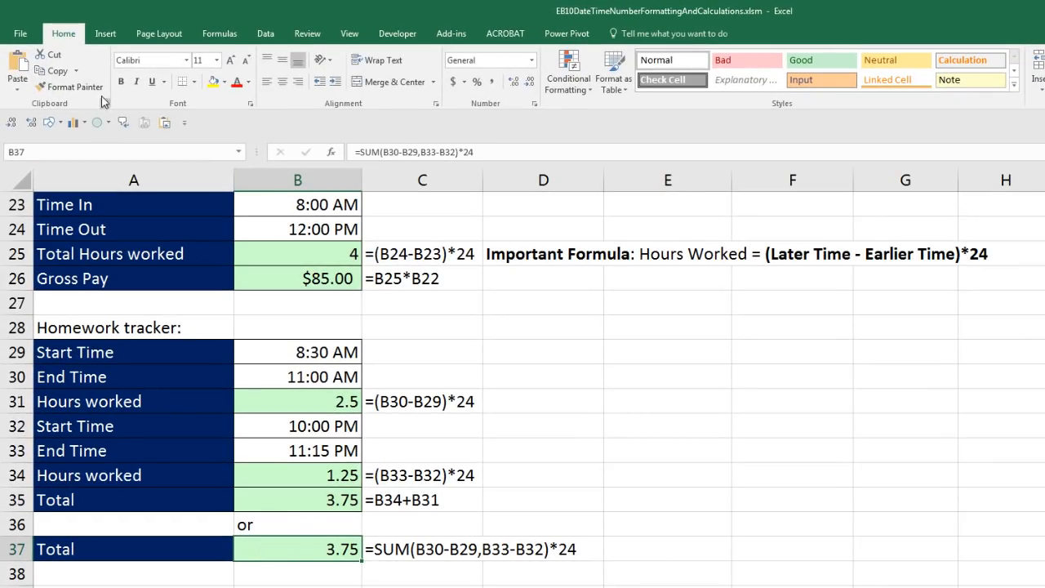
Step through the calculation of the B37 formula with Evaluate Formula until the final result, and close the dialog
{"action": "left_click", "coordinate": [217, 34]}
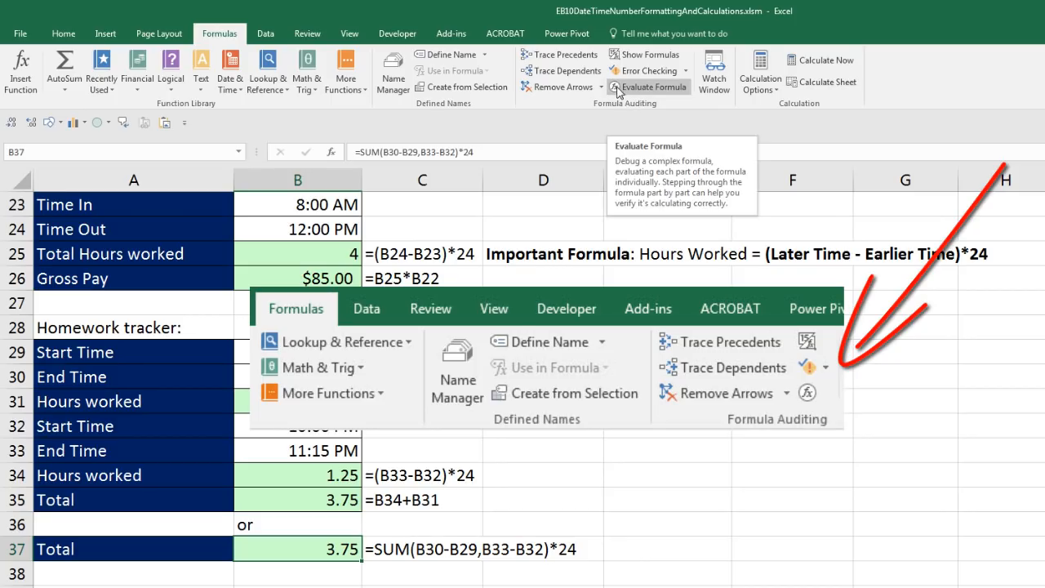
{"action": "left_click", "coordinate": [633, 90]}
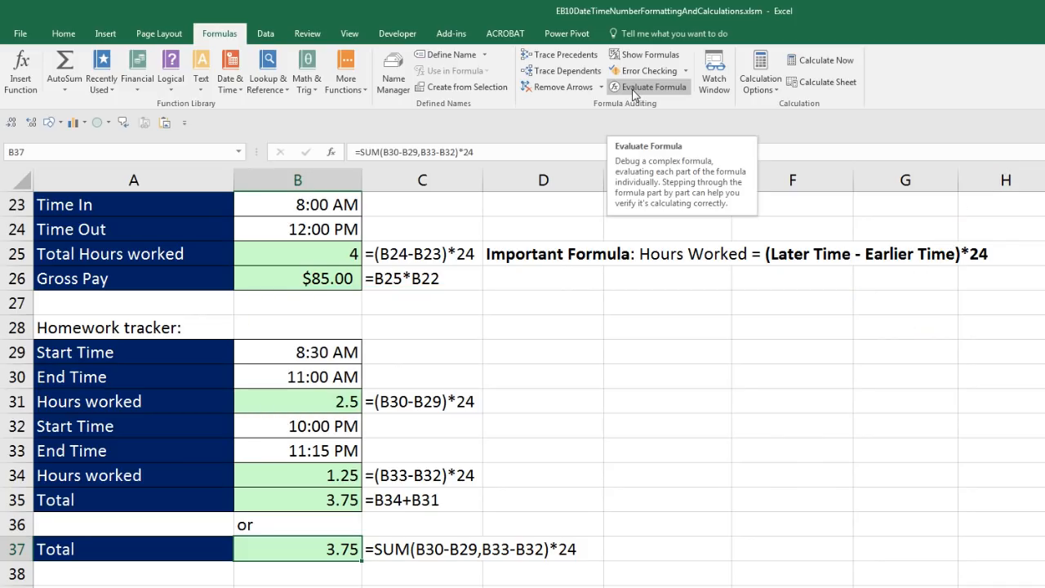
{"action": "left_click", "coordinate": [633, 88]}
{"action": "left_click_drag", "start_coordinate": [611, 386], "coordinate": [356, 329]}
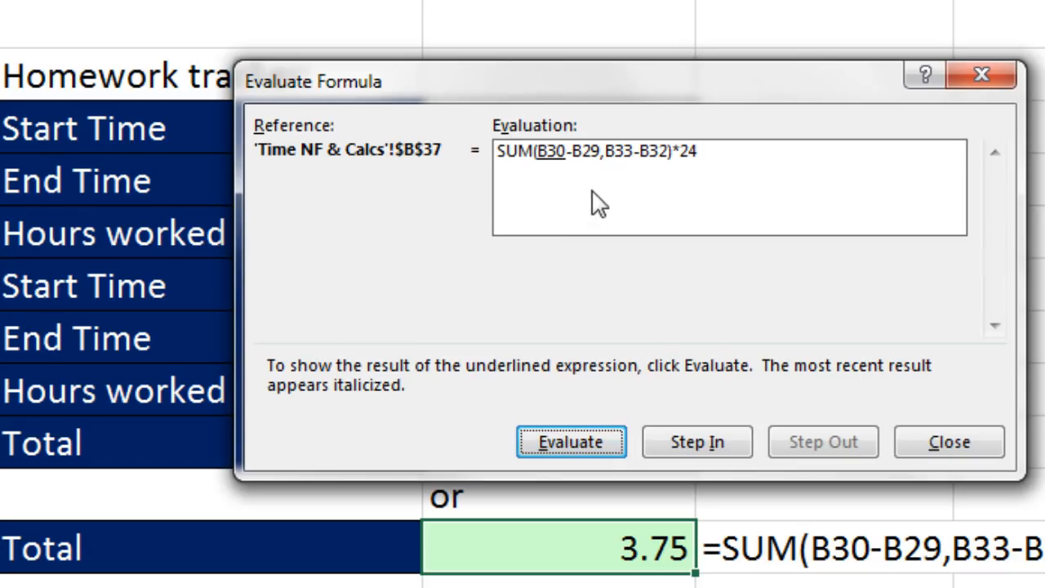
{"action": "key", "text": "Return"}
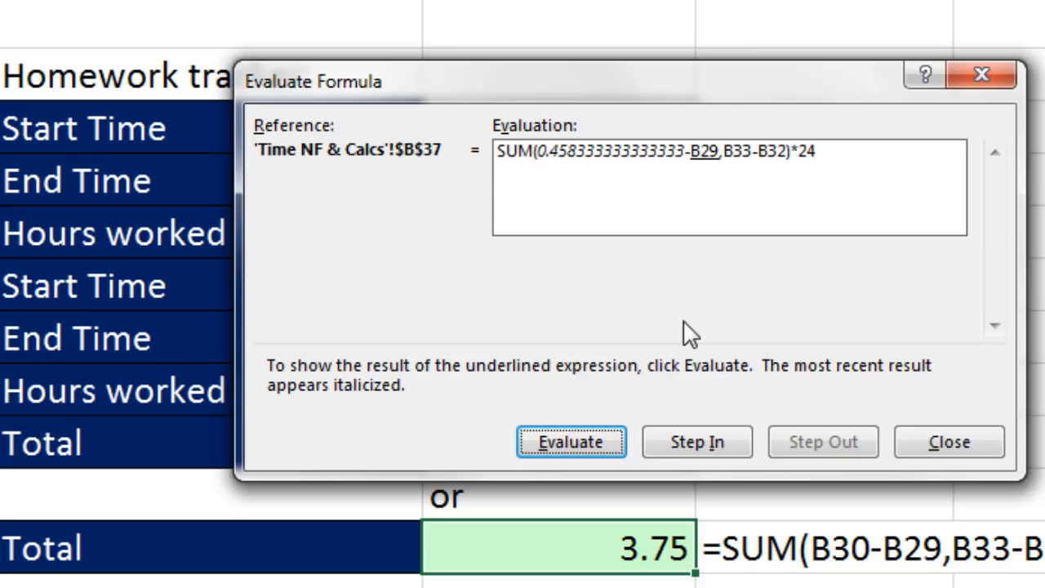
{"action": "key", "text": "Return"}
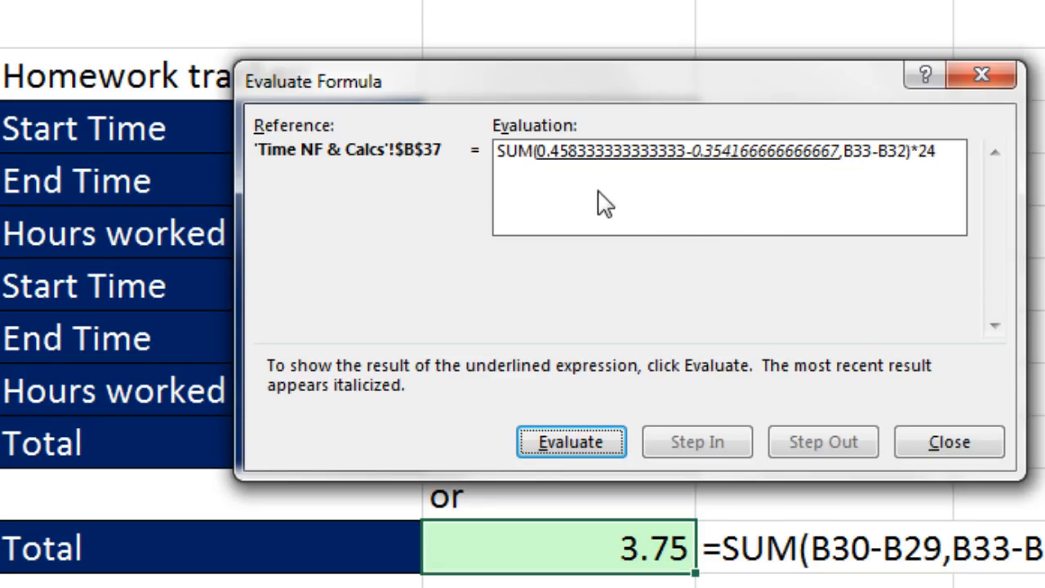
{"action": "key", "text": "Return"}
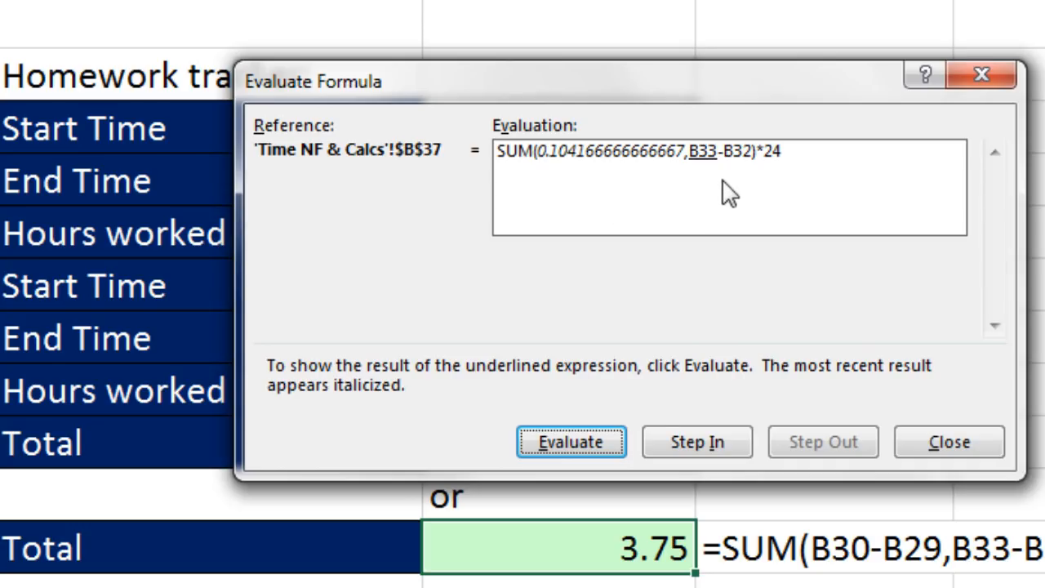
{"action": "key", "text": "Return"}
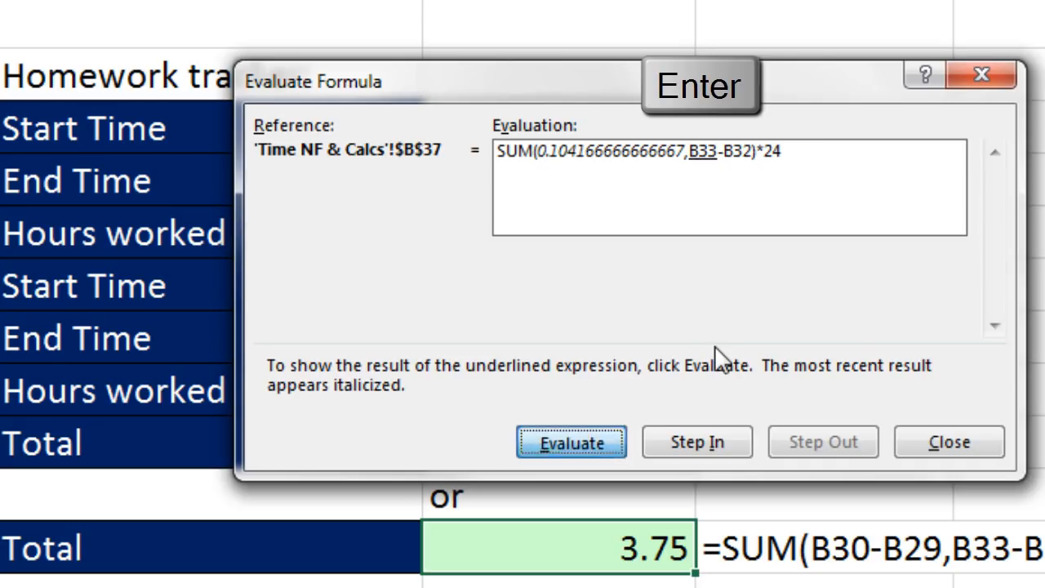
{"action": "key", "text": "Return"}
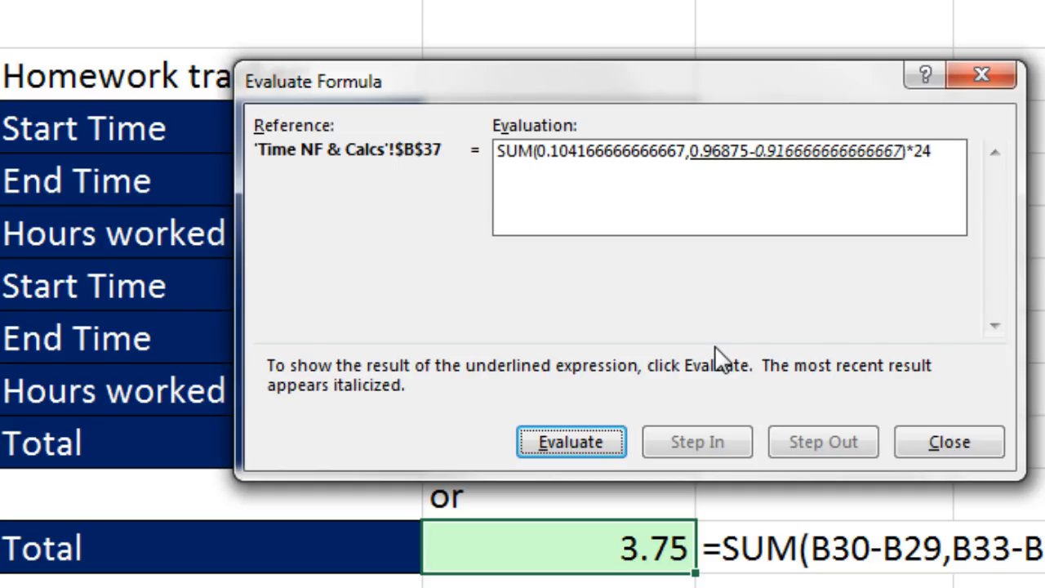
{"action": "key", "text": "Return"}
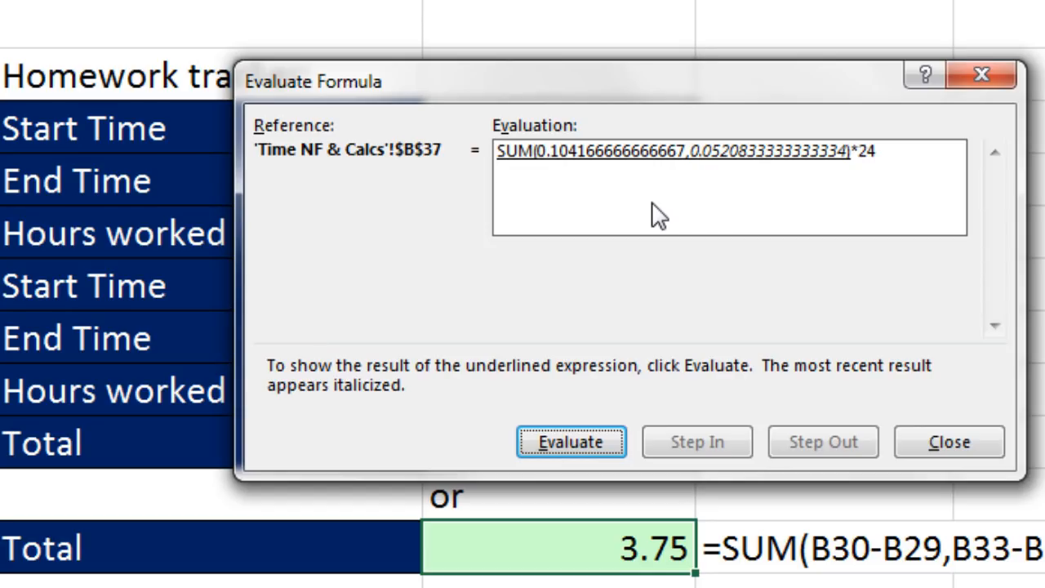
{"action": "key", "text": "Return"}
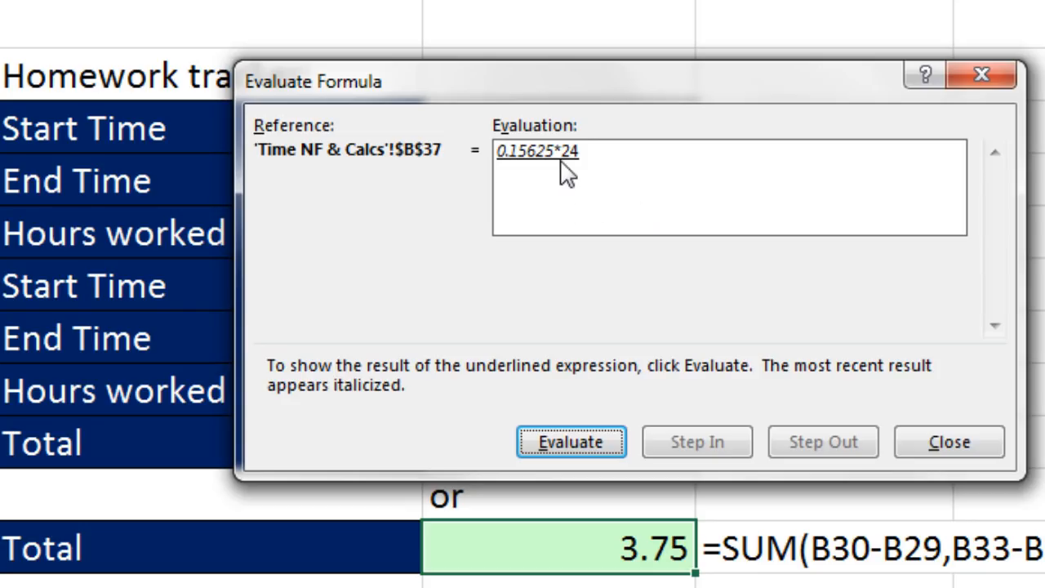
{"action": "key", "text": "Return"}
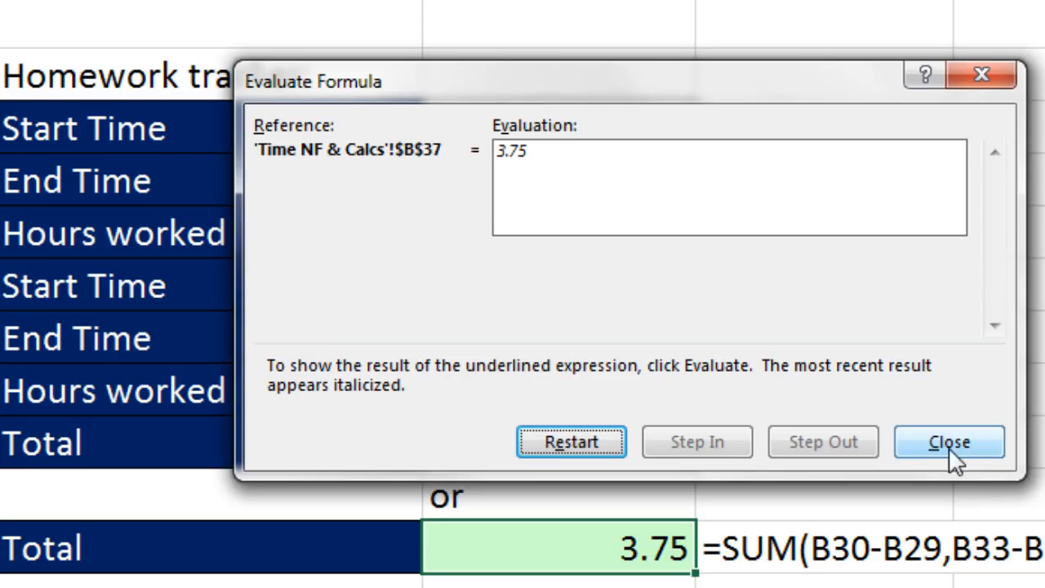
{"action": "key", "text": "Escape"}
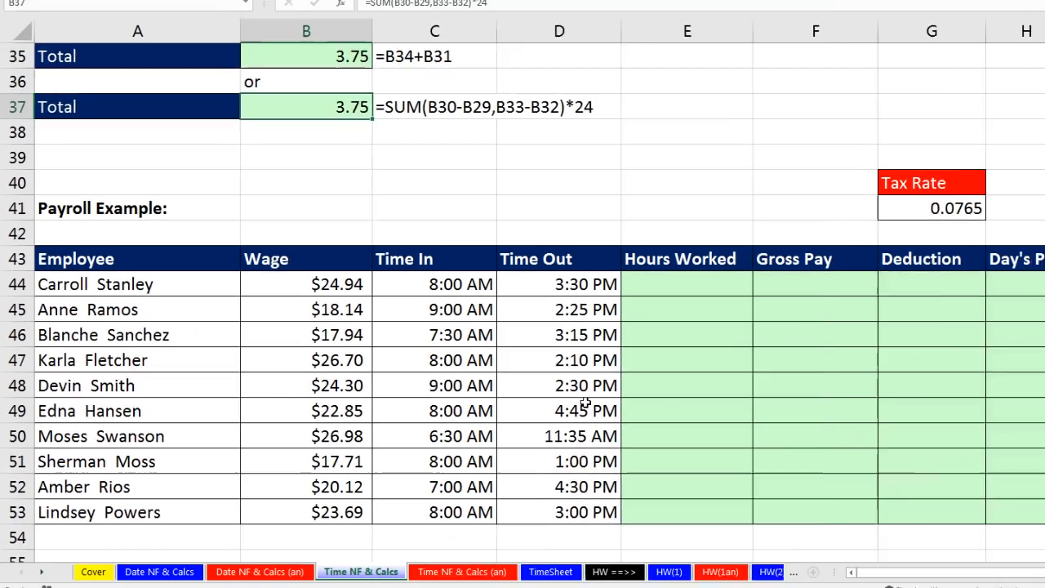
Calculate Hours Worked in the payroll table with =(D44-C44)*24 in E44 and copy the formula down to E53
{"action": "scroll", "coordinate": [786, 418], "scroll_direction": "down", "scroll_amount": 1}
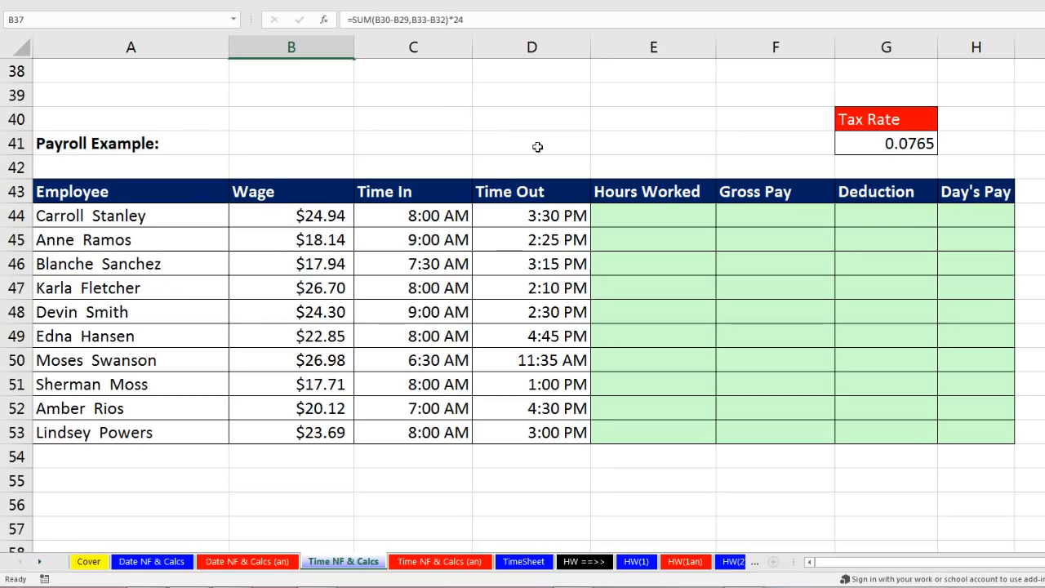
{"action": "left_click", "coordinate": [668, 220]}
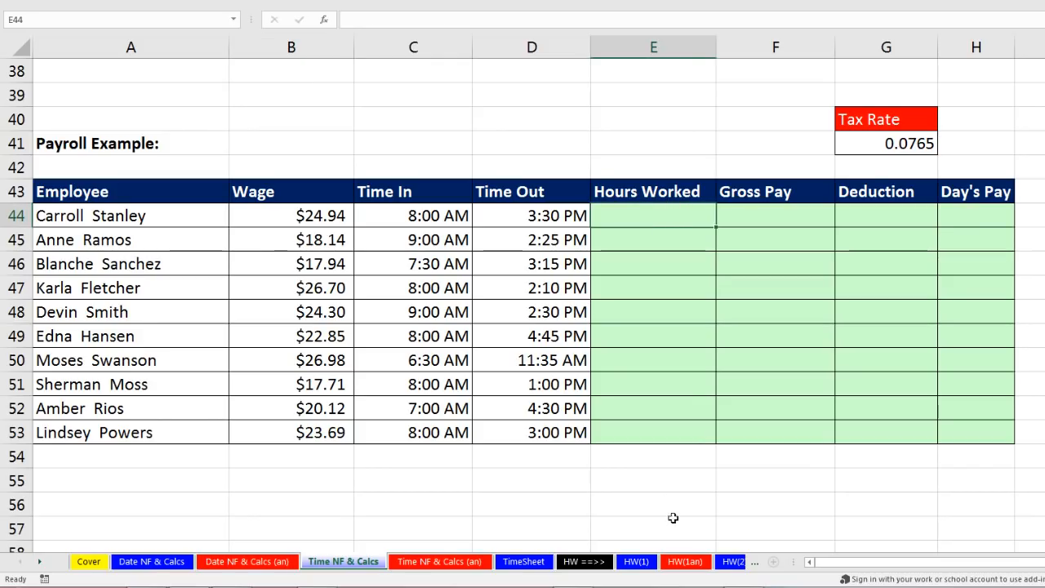
{"action": "type", "text": "=("}
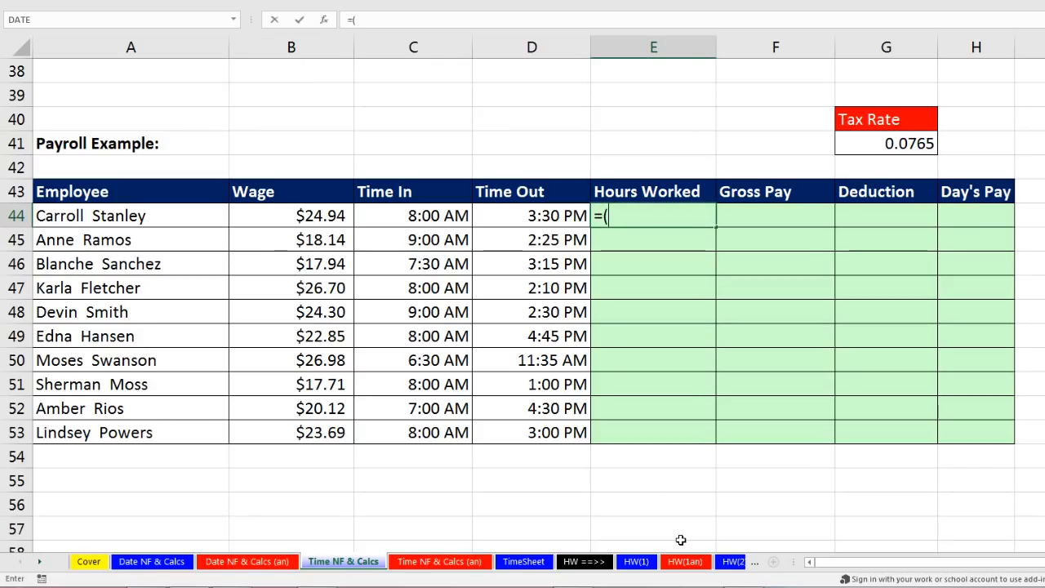
{"action": "key", "text": "Left"}
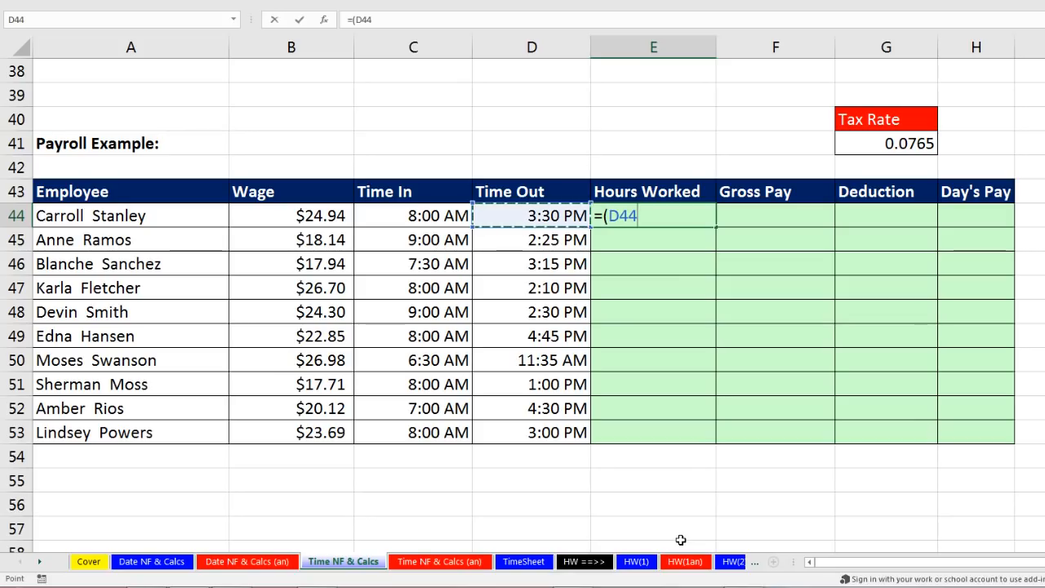
{"action": "type", "text": "-"}
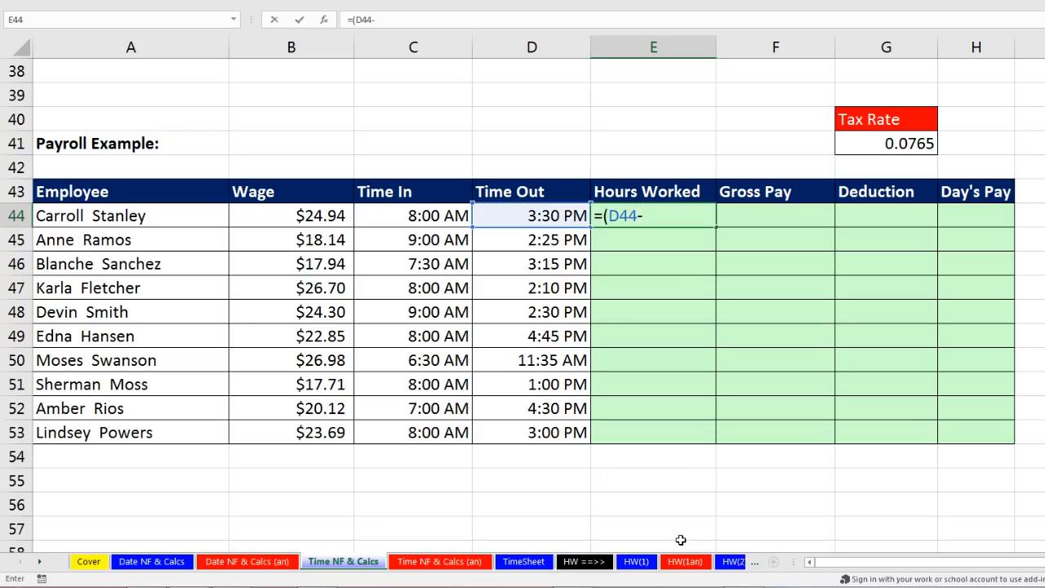
{"action": "key", "text": "Left"}
{"action": "key", "text": "Left"}
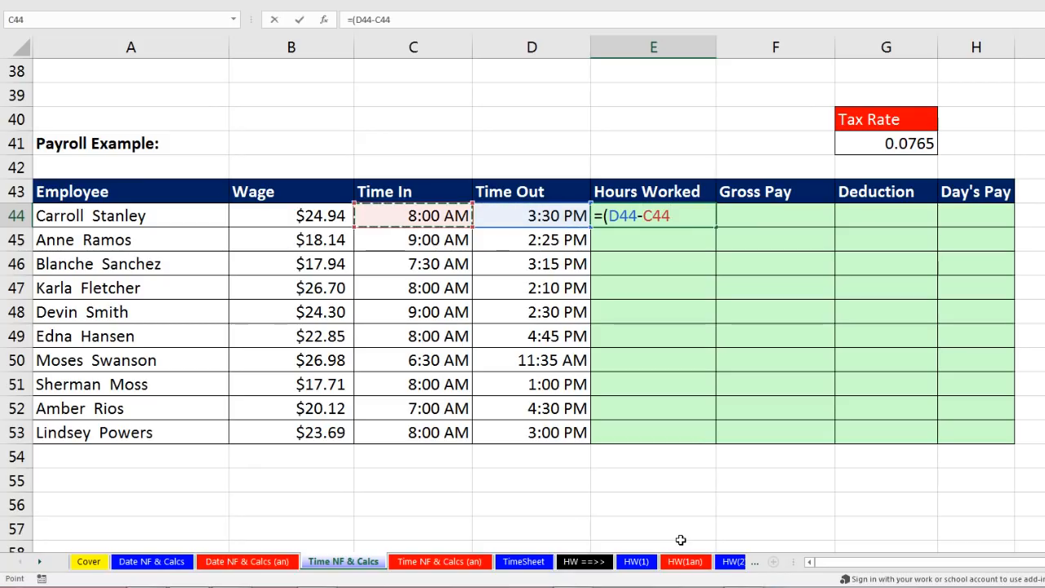
{"action": "type", "text": ")*"}
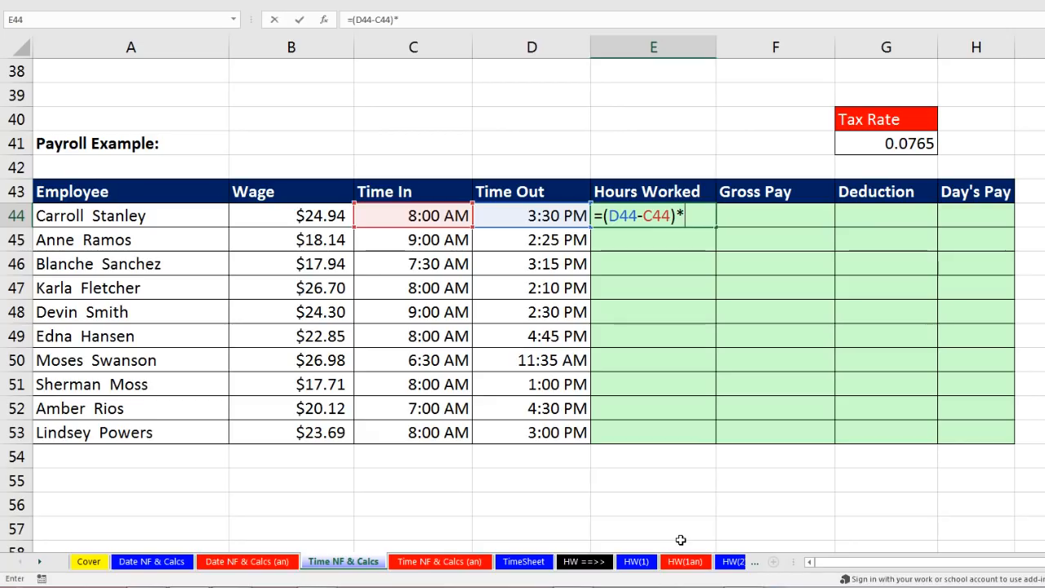
{"action": "type", "text": "24"}
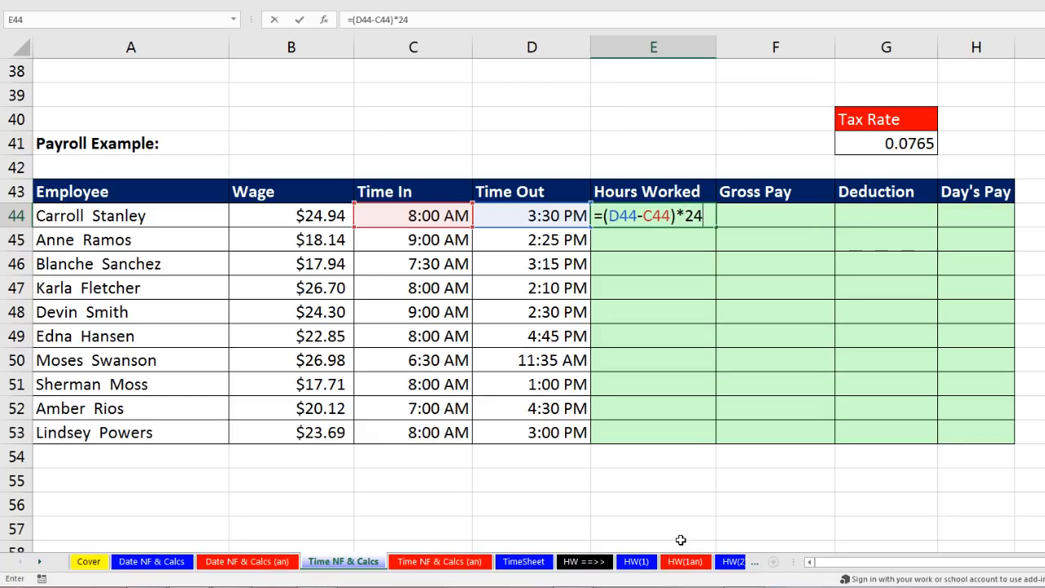
{"action": "key", "text": "ctrl+Return"}
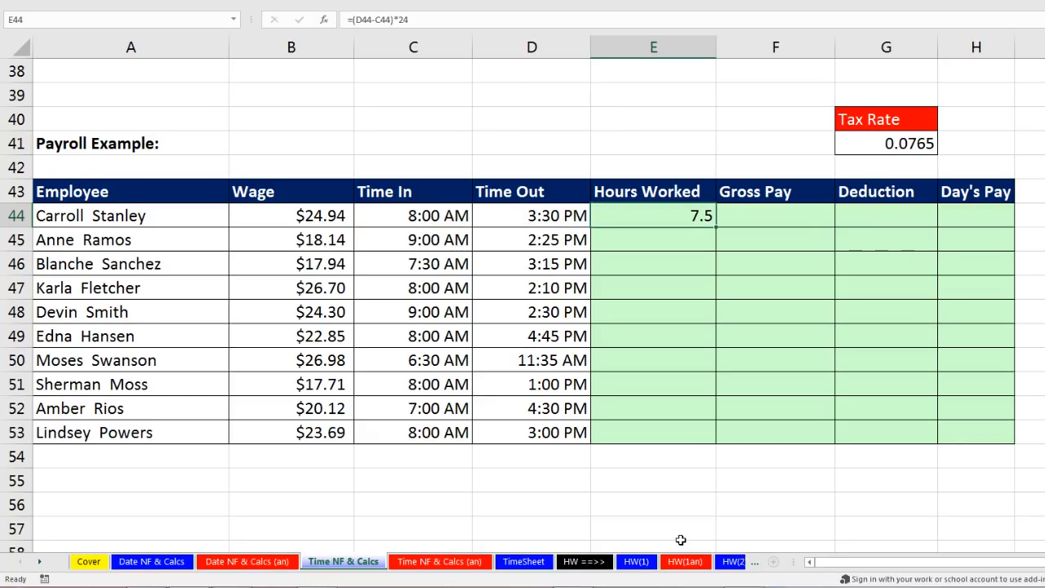
{"action": "double_click", "coordinate": [716, 228]}
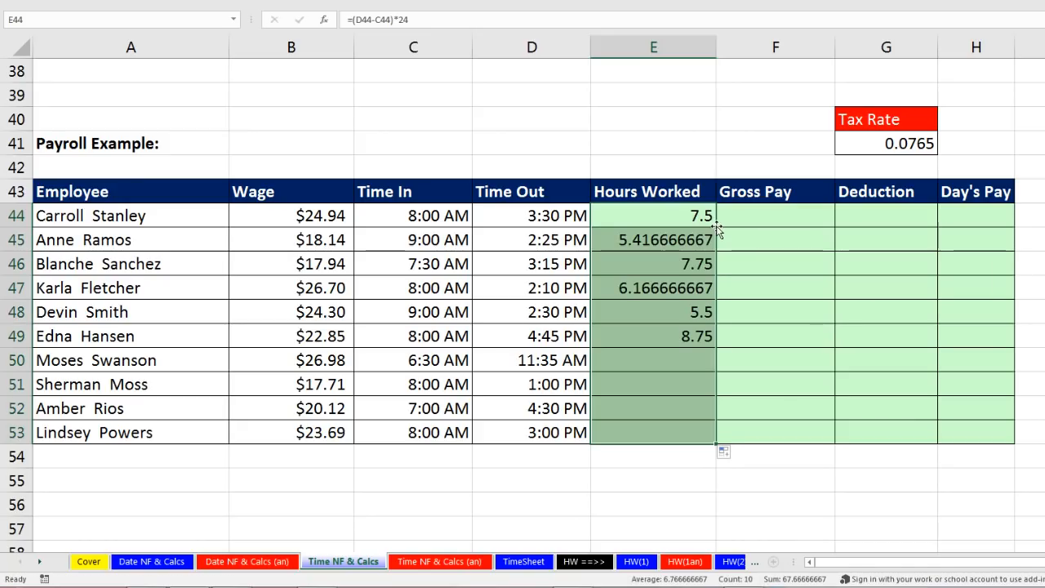
Check the cell references of the copied Hours Worked formula in E53 and examine the hours value in E45
{"action": "left_click", "coordinate": [658, 432]}
{"action": "key", "text": "F2"}
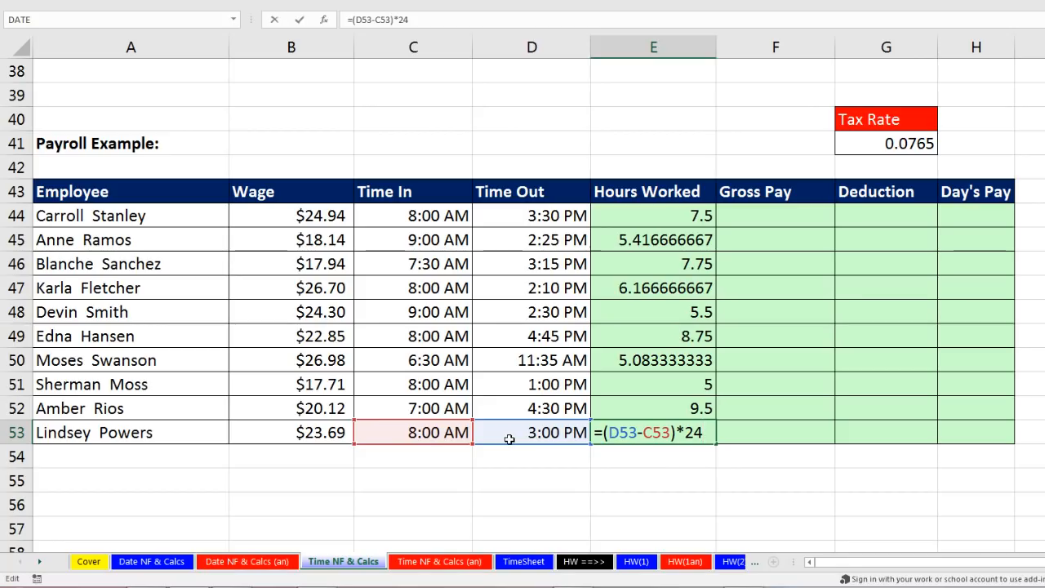
{"action": "key", "text": "ctrl+Return"}
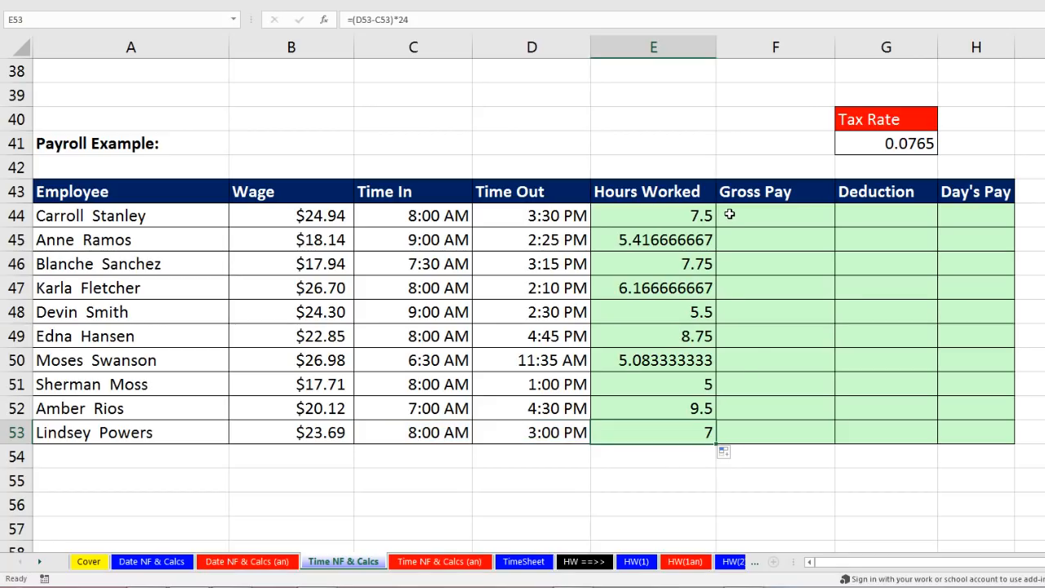
{"action": "left_click", "coordinate": [730, 214]}
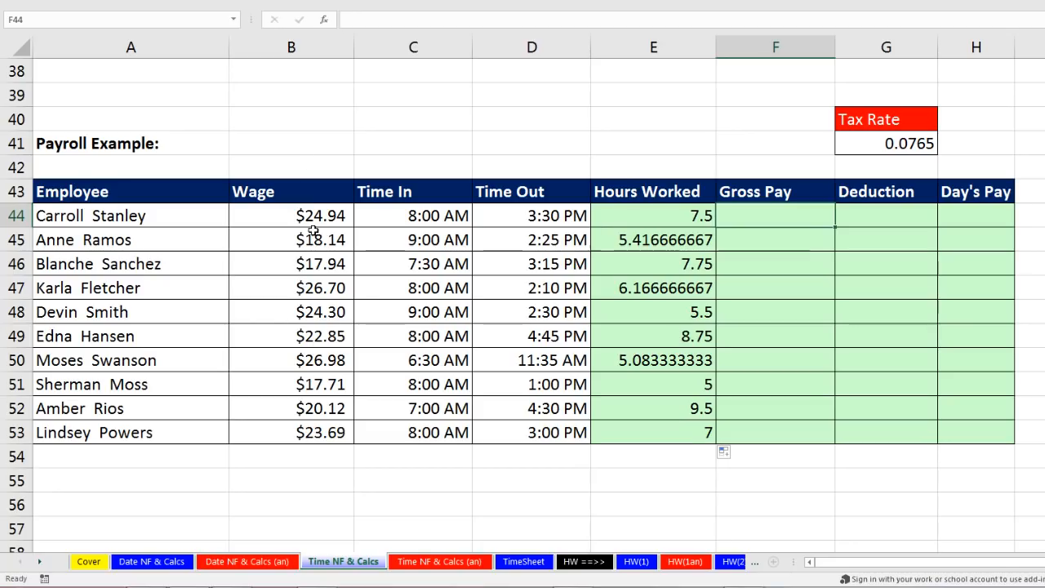
{"action": "left_click", "coordinate": [666, 240]}
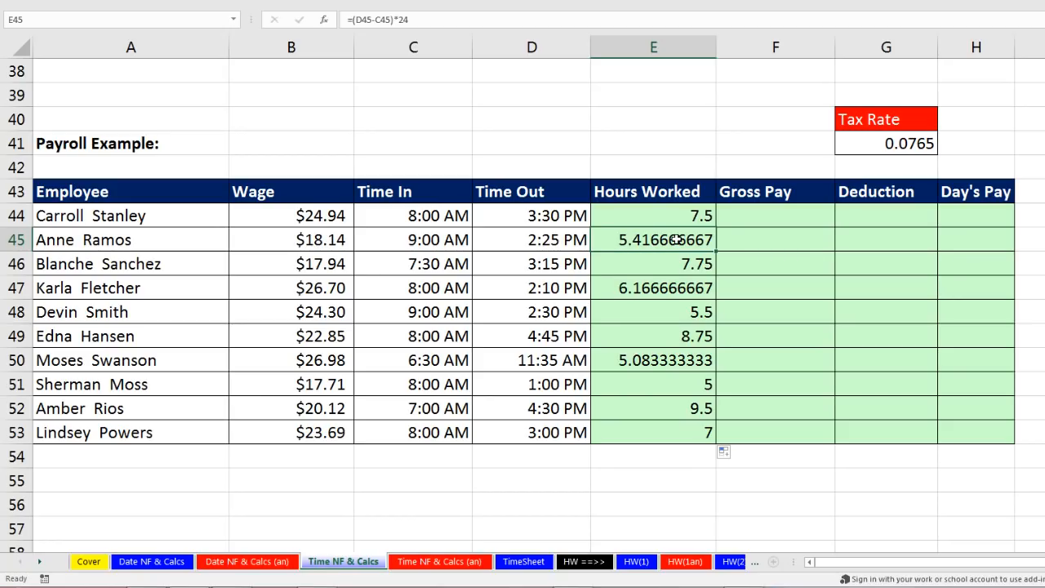
Calculate Gross Pay with =ROUND(E44*B44,2) in F44 and copy the formula down to F53
{"action": "left_click", "coordinate": [730, 218]}
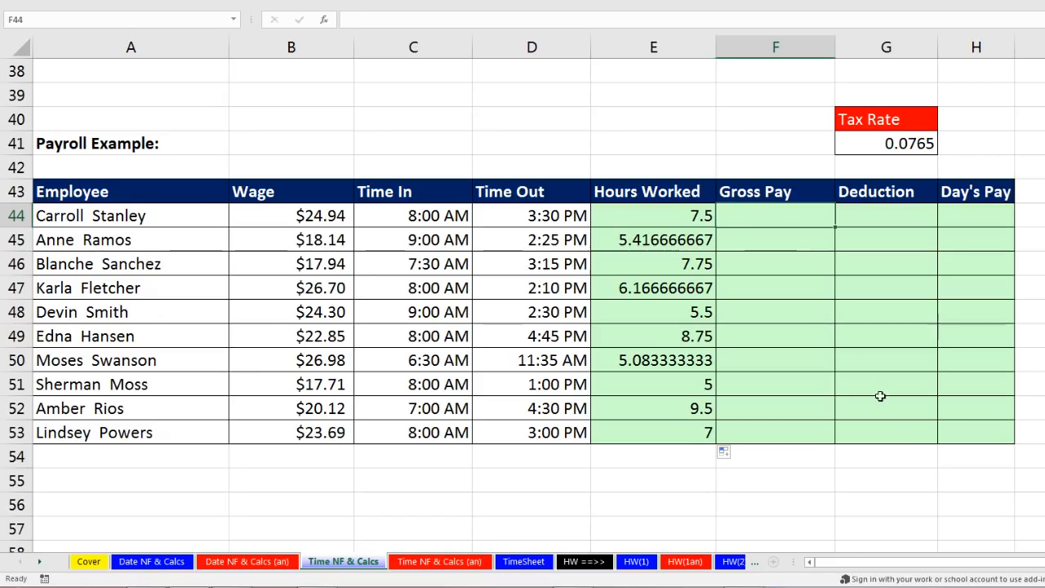
{"action": "type", "text": "=roun"}
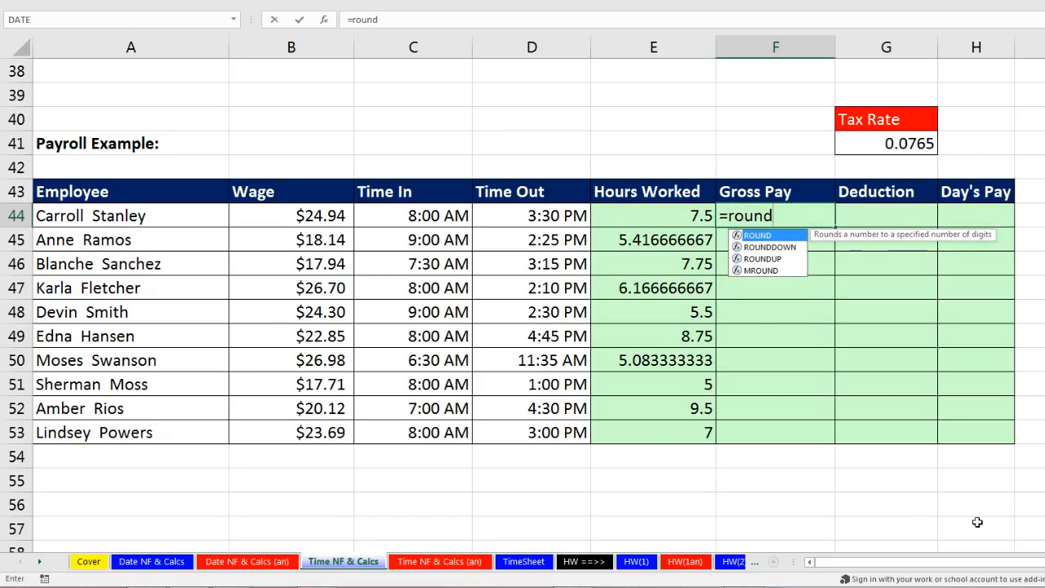
{"action": "type", "text": "d"}
{"action": "key", "text": "Tab"}
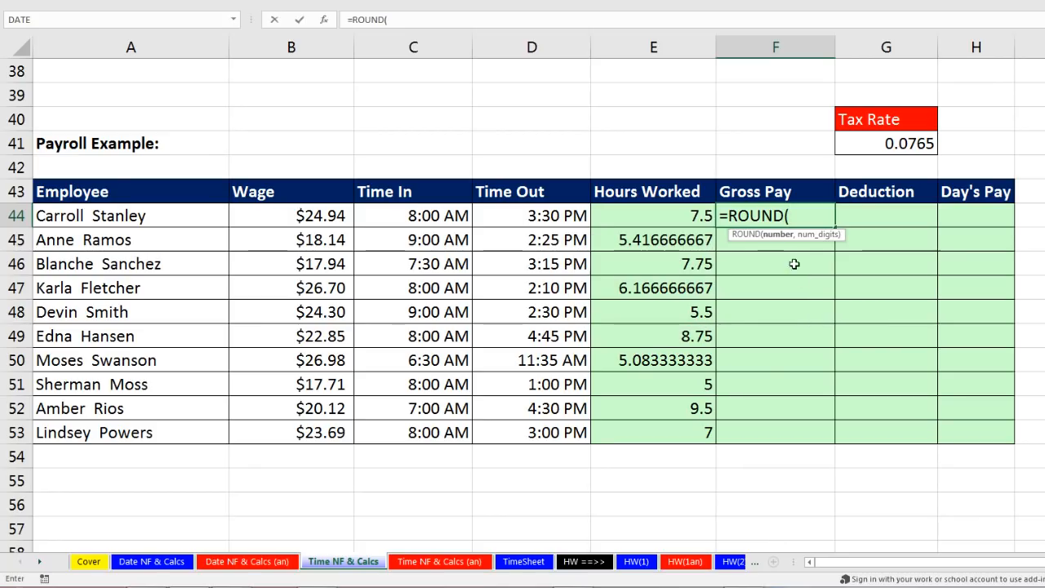
{"action": "left_click", "coordinate": [699, 211]}
{"action": "type", "text": "*"}
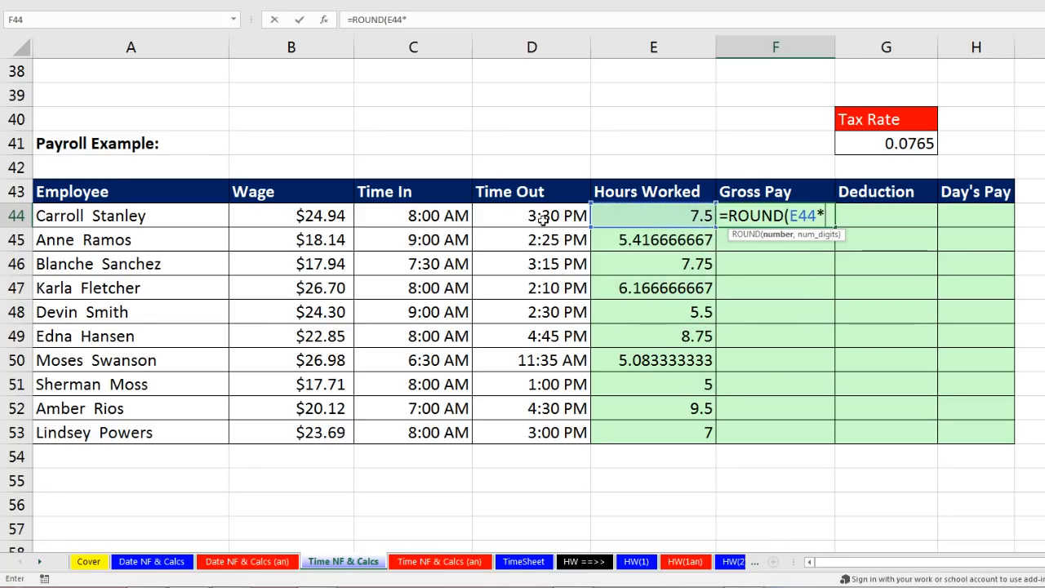
{"action": "left_click", "coordinate": [334, 217]}
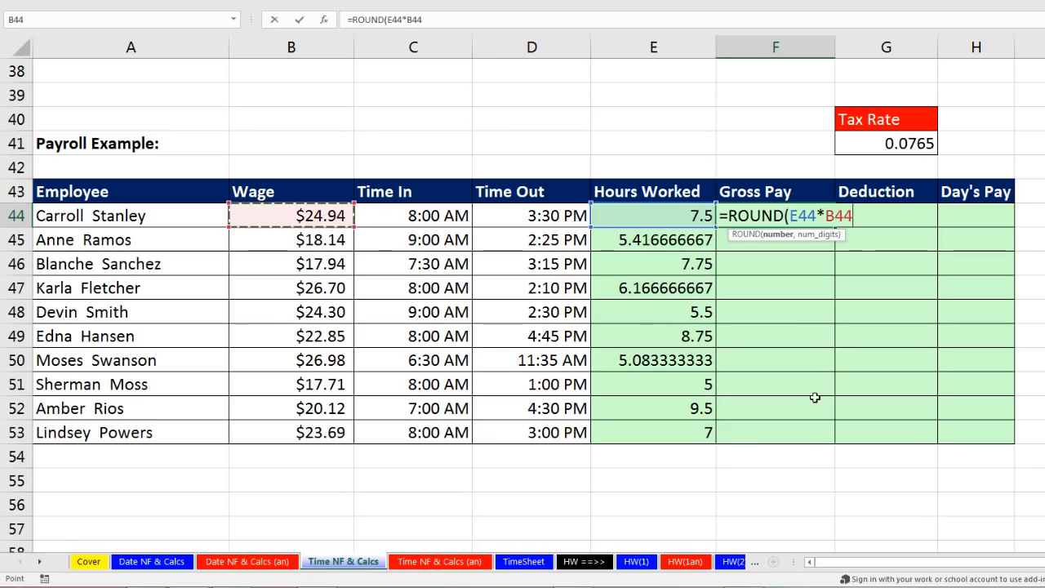
{"action": "type", "text": ","}
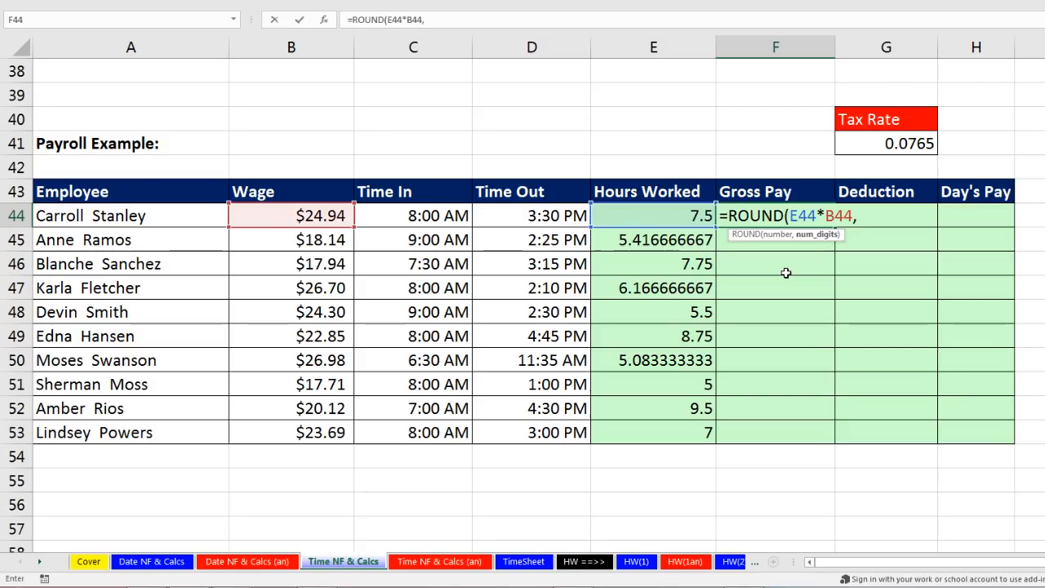
{"action": "type", "text": "2"}
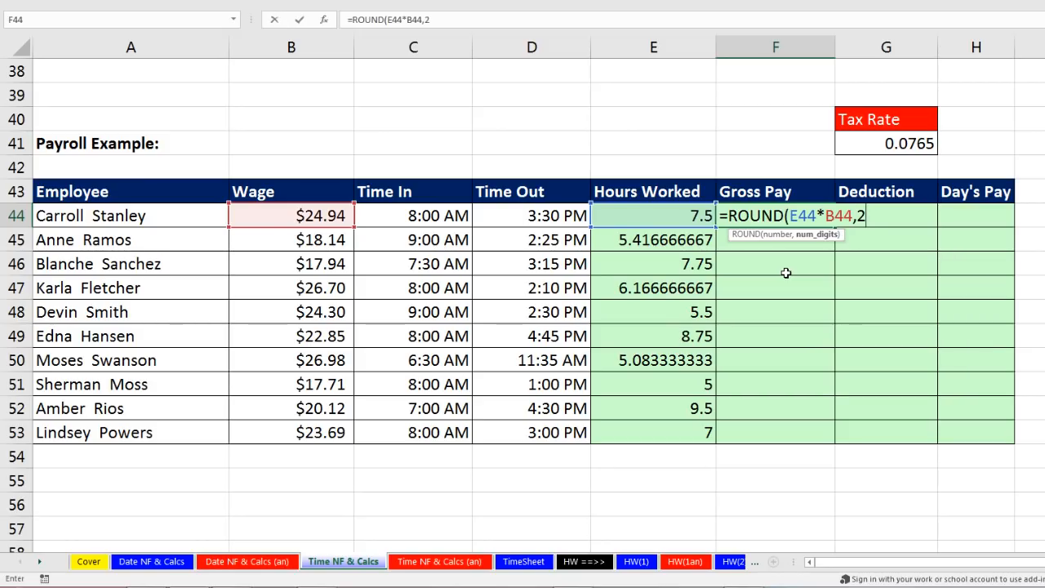
{"action": "type", "text": ")"}
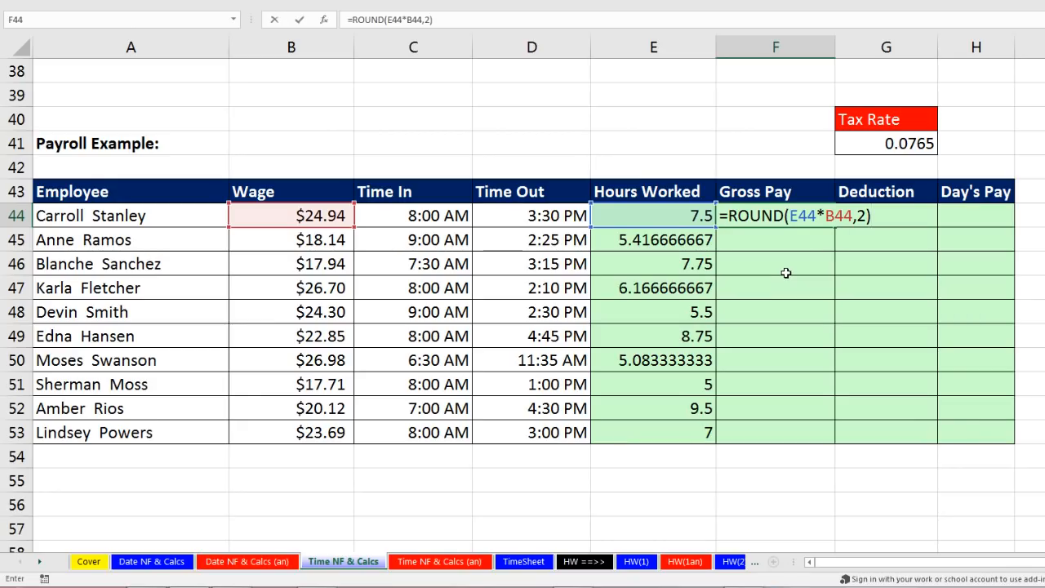
{"action": "key", "text": "ctrl+Return"}
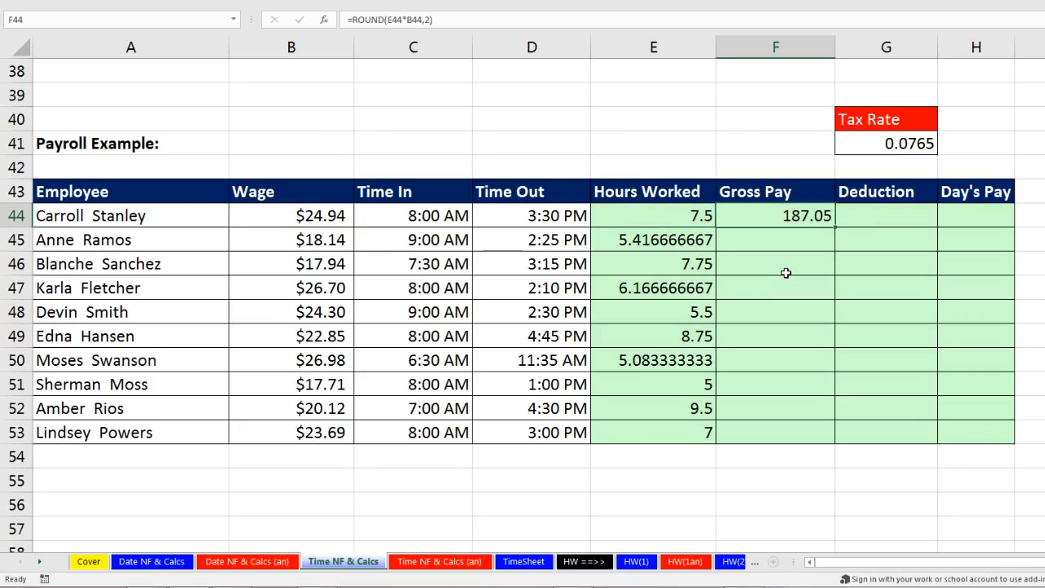
{"action": "double_click", "coordinate": [834, 227]}
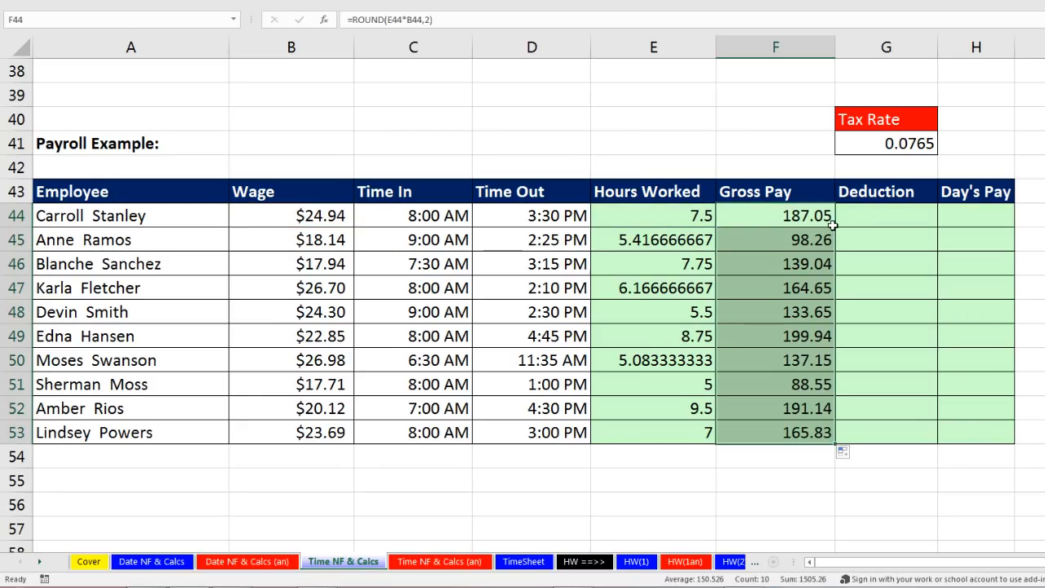
Check the cell references of the copied Gross Pay formula in F53, leaving the formula as it is
{"action": "left_click", "coordinate": [749, 437]}
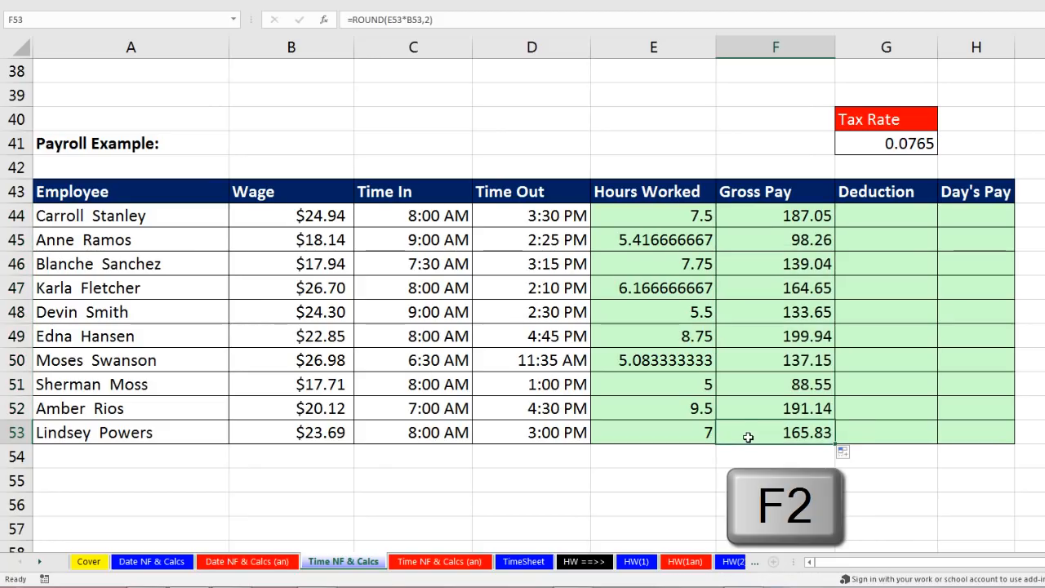
{"action": "key", "text": "F2"}
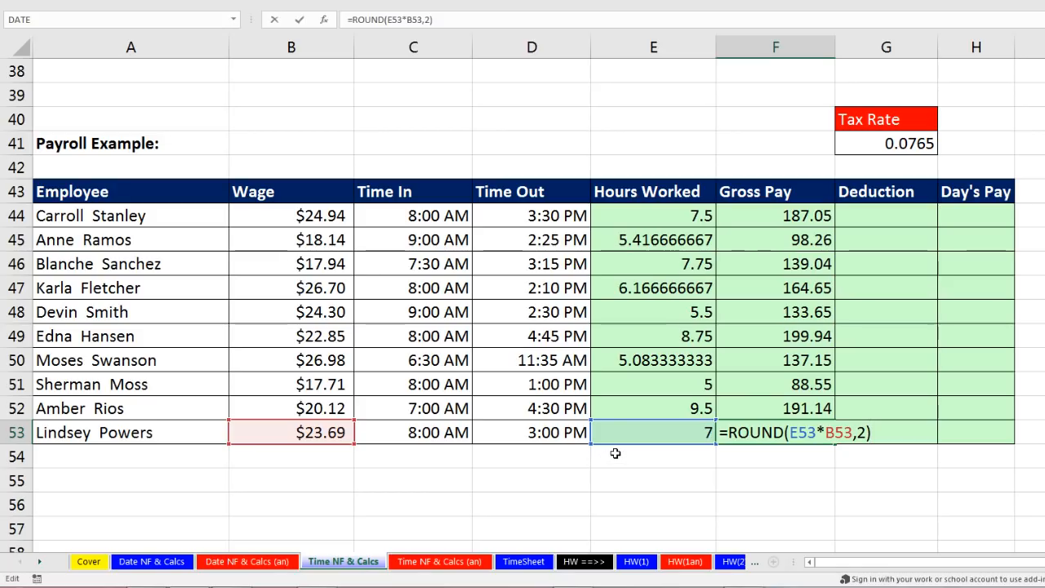
{"action": "key", "text": "Escape"}
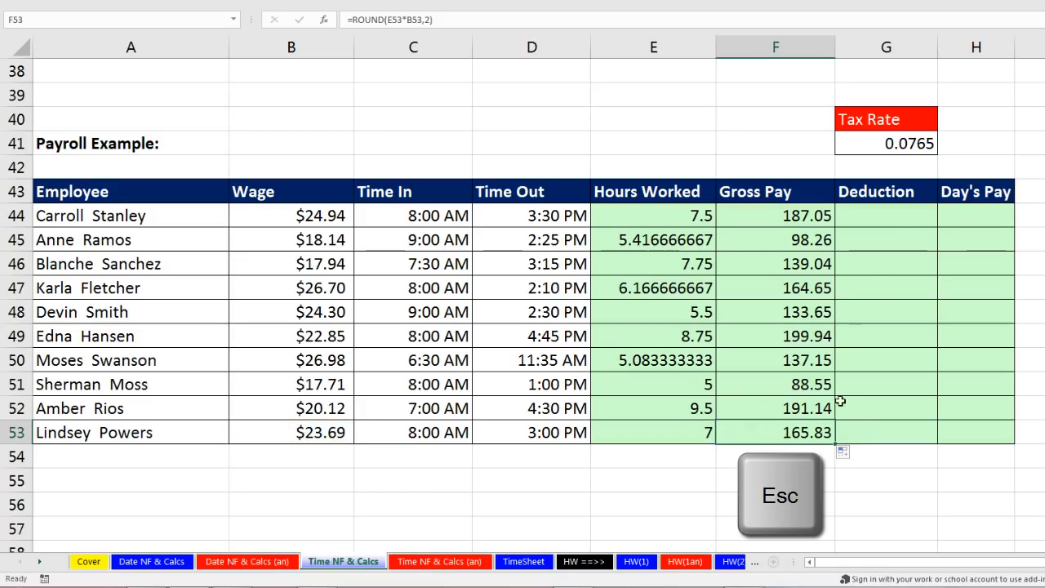
Calculate the Deduction with =ROUND(F44*$G$41,2) in G44, locking the tax rate reference, and copy the formula down to G53
{"action": "left_click", "coordinate": [896, 220]}
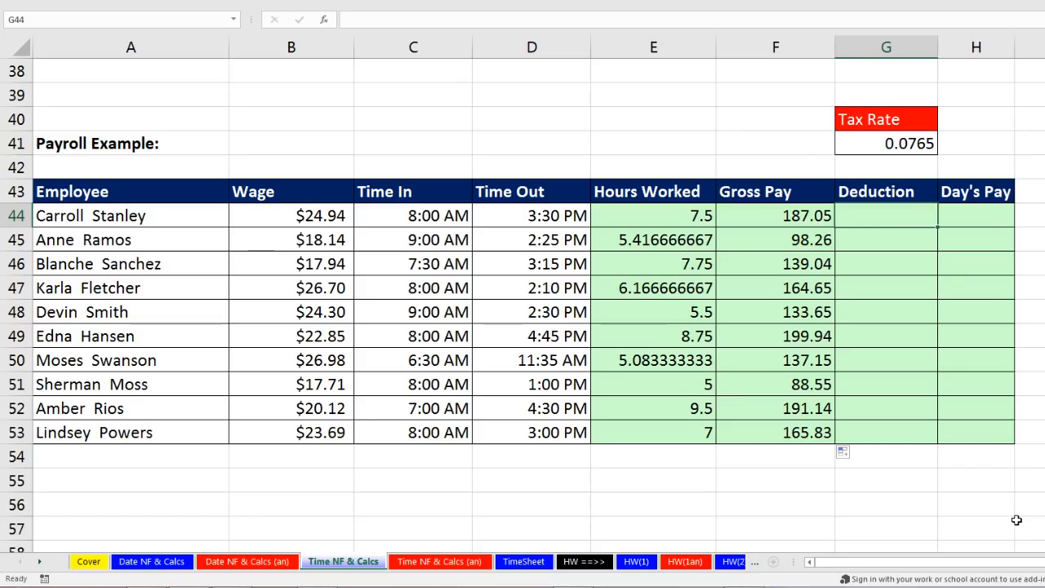
{"action": "type", "text": "=round("}
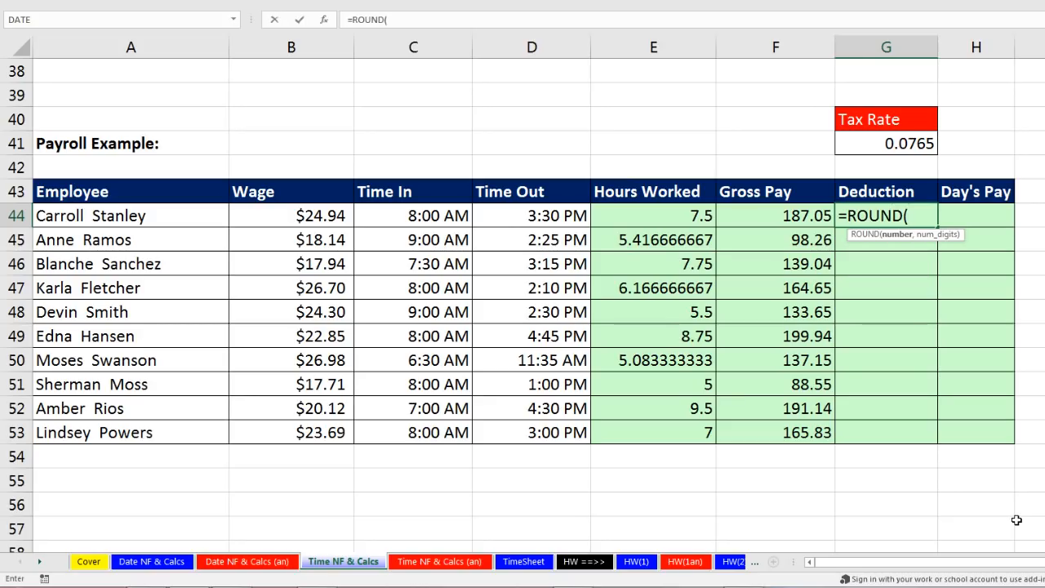
{"action": "key", "text": "Left"}
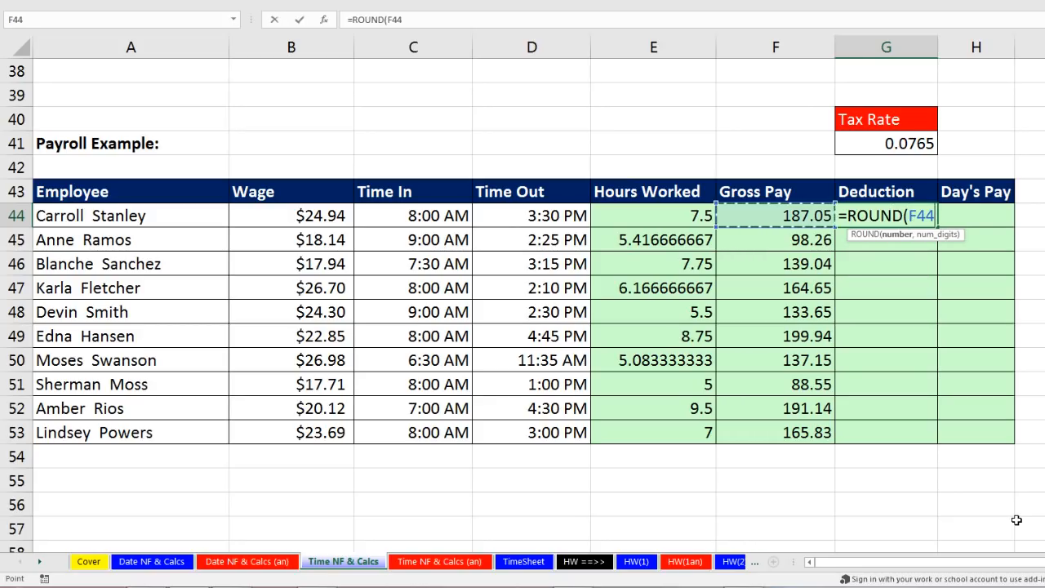
{"action": "type", "text": "*"}
{"action": "key", "text": "Up"}
{"action": "key", "text": "Up"}
{"action": "key", "text": "Up"}
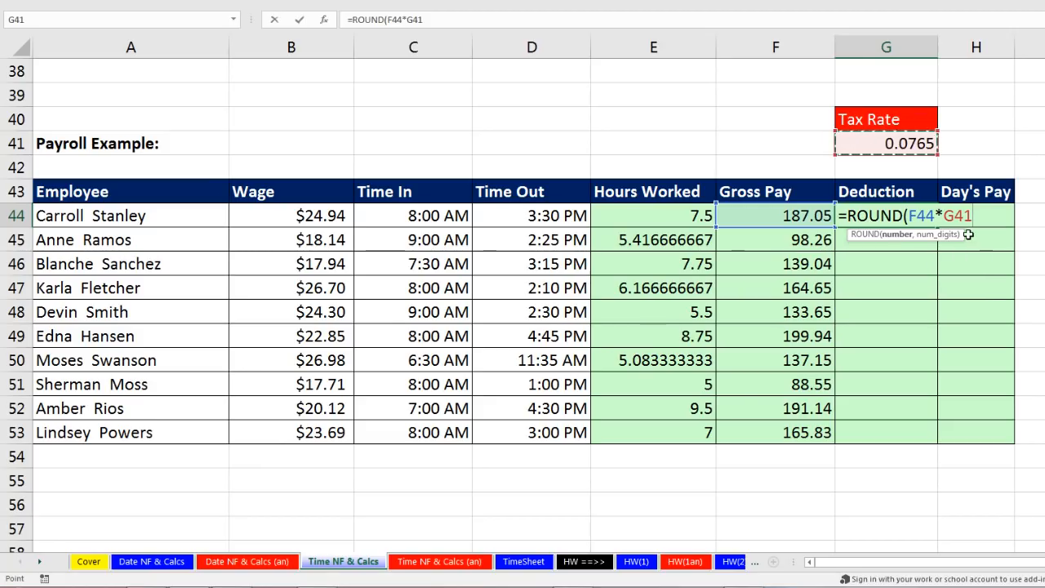
{"action": "key", "text": "F4"}
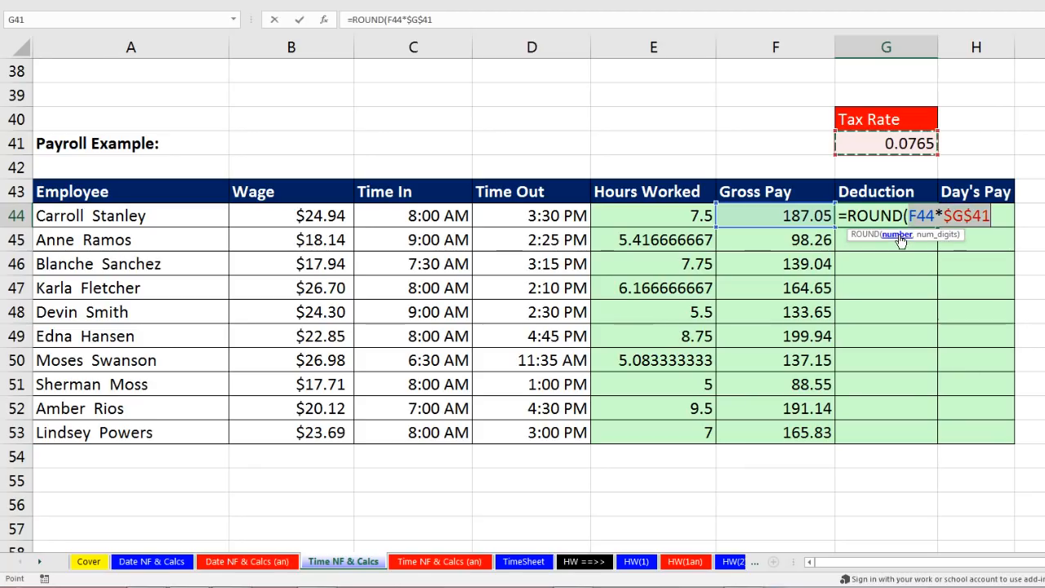
{"action": "key", "text": "F2"}
{"action": "type", "text": ","}
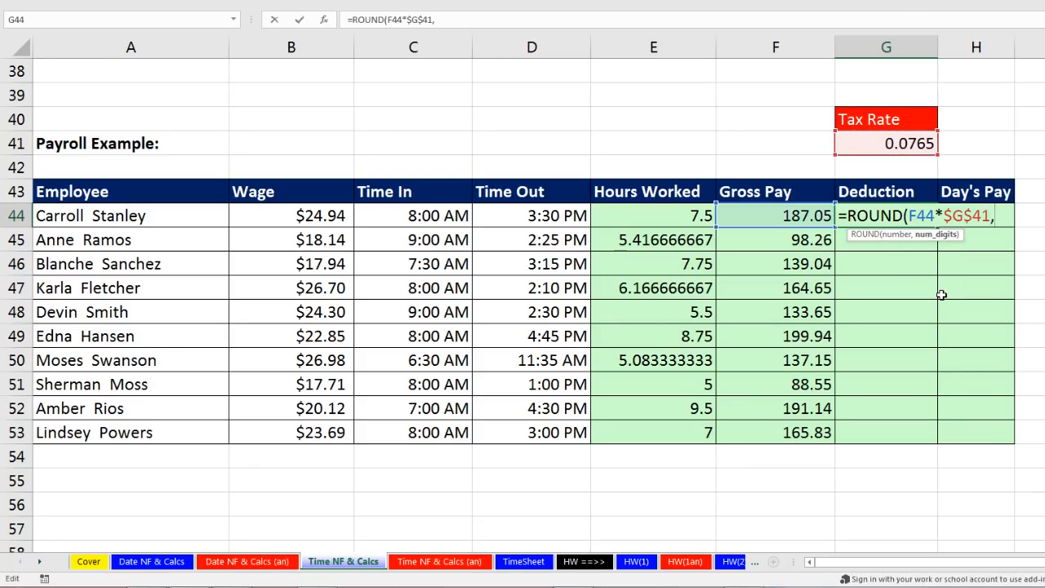
{"action": "type", "text": "2)"}
{"action": "key", "text": "ctrl+Return"}
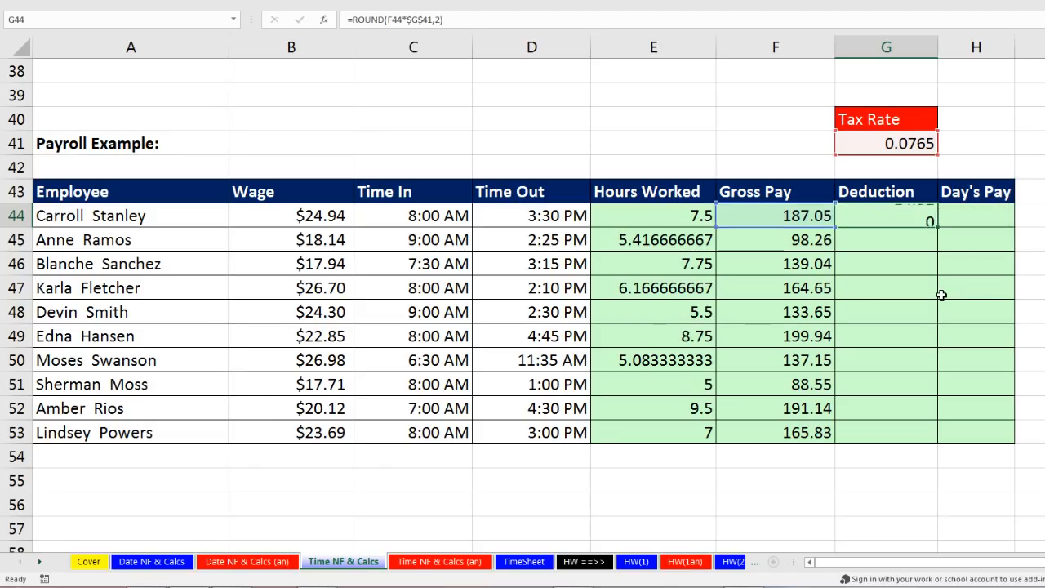
{"action": "double_click", "coordinate": [938, 228]}
Check the relative and absolute references of the copied Deduction formula in G53
{"action": "left_click", "coordinate": [896, 433]}
{"action": "key", "text": "F2"}
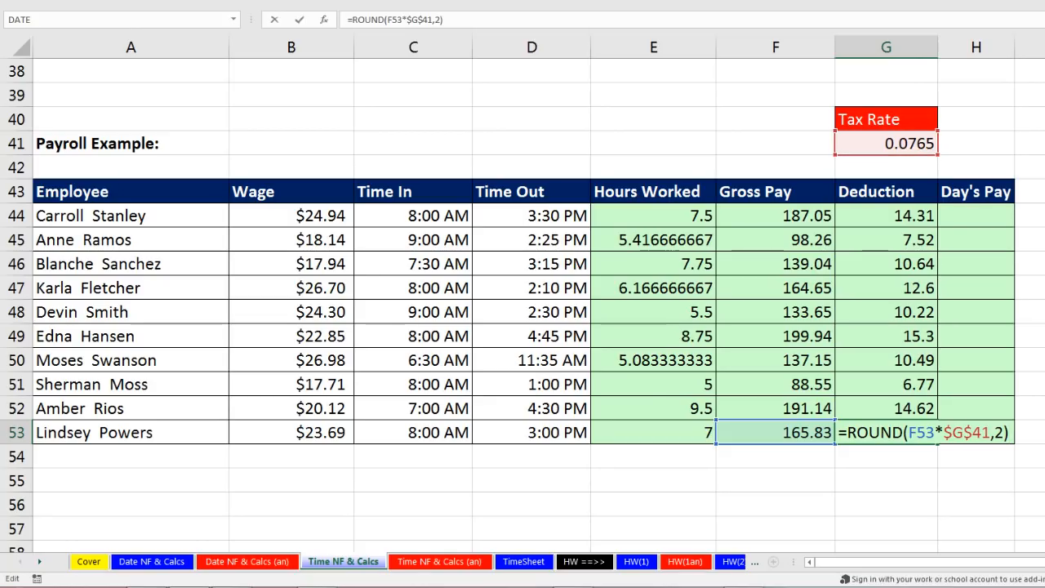
{"action": "key", "text": "Return"}
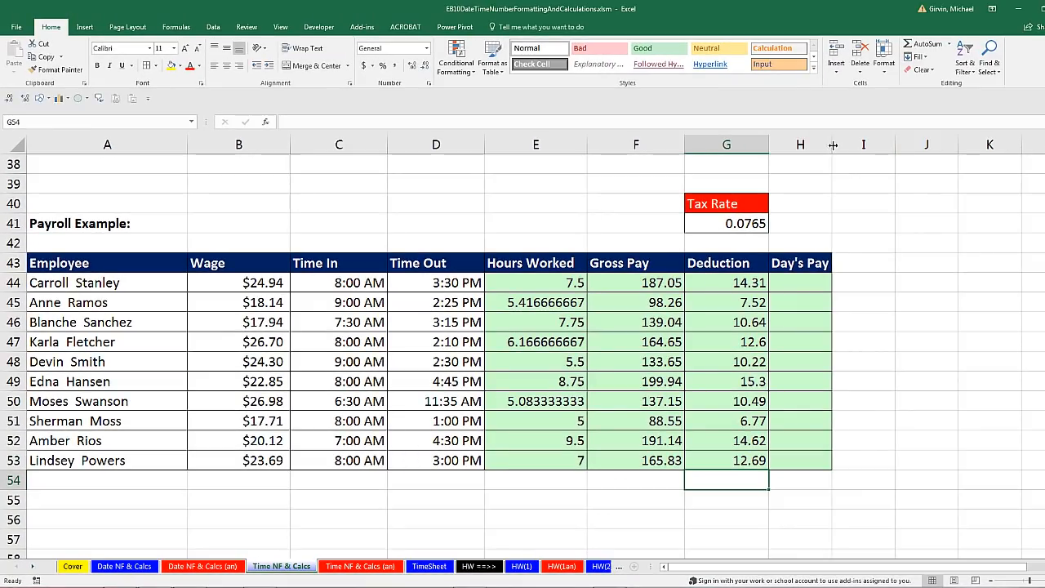
Widen the Day's Pay column slightly and fill H44:H53 with gross pay minus deduction, starting from =F44-G44
{"action": "left_click_drag", "start_coordinate": [833, 145], "coordinate": [845, 146]}
{"action": "left_click", "coordinate": [808, 285]}
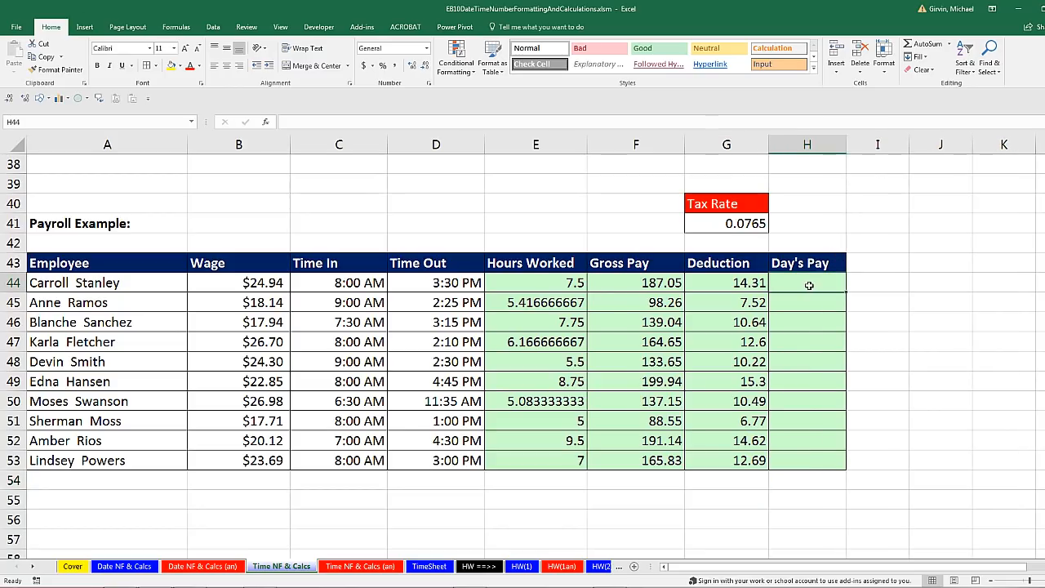
{"action": "type", "text": "="}
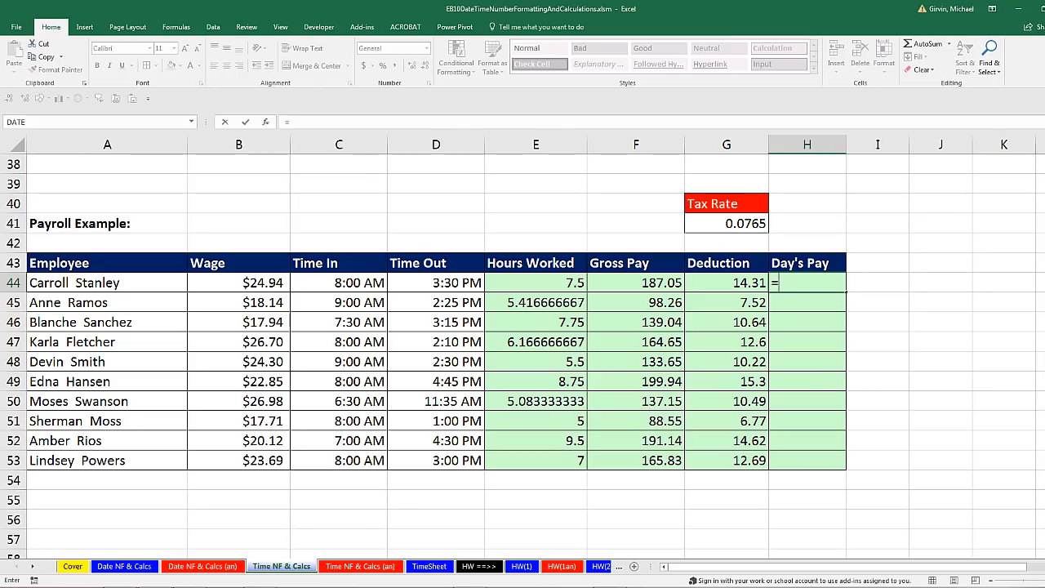
{"action": "key", "text": "Left"}
{"action": "key", "text": "Left"}
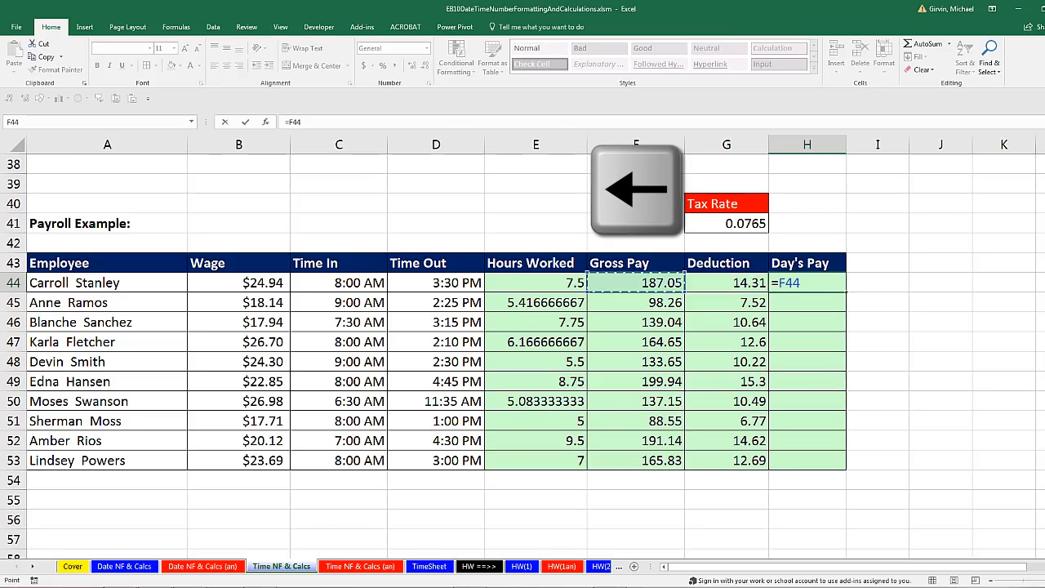
{"action": "type", "text": "-"}
{"action": "key", "text": "Left"}
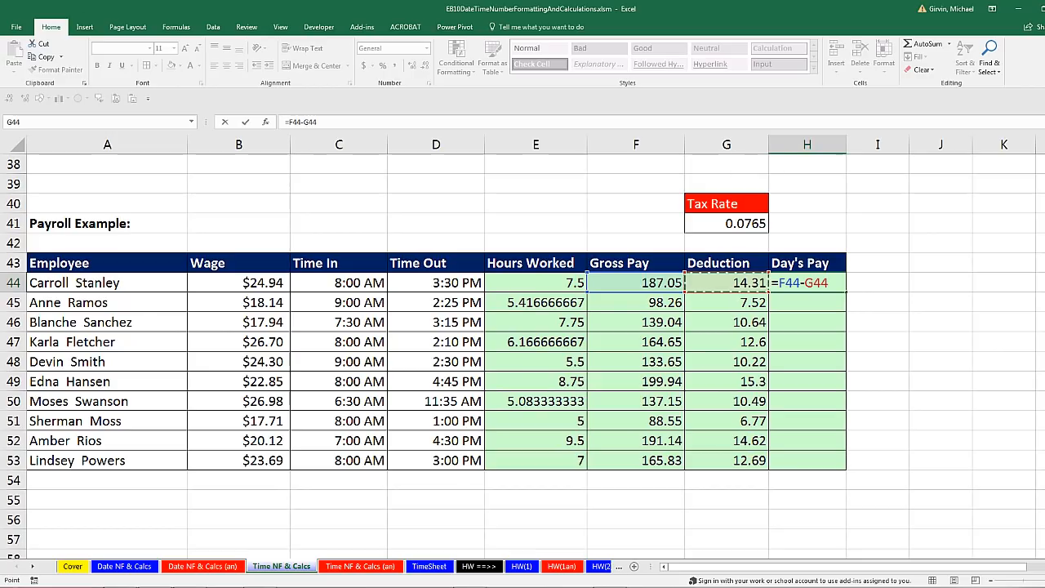
{"action": "key", "text": "ctrl+Return"}
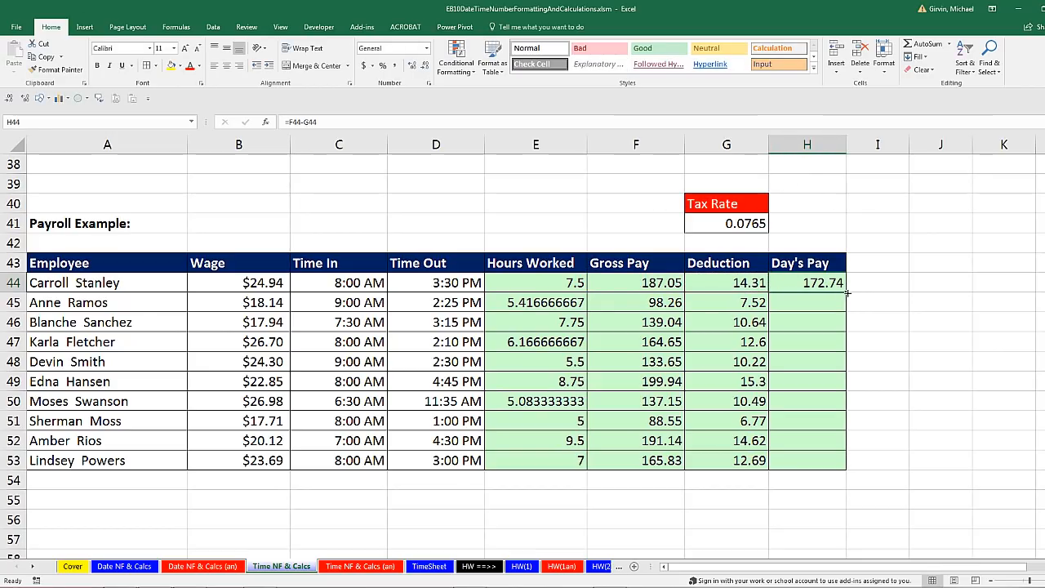
{"action": "double_click", "coordinate": [847, 292]}
Check the cell references of the copied Day's Pay formula in H53 without changing it
{"action": "left_click", "coordinate": [817, 460]}
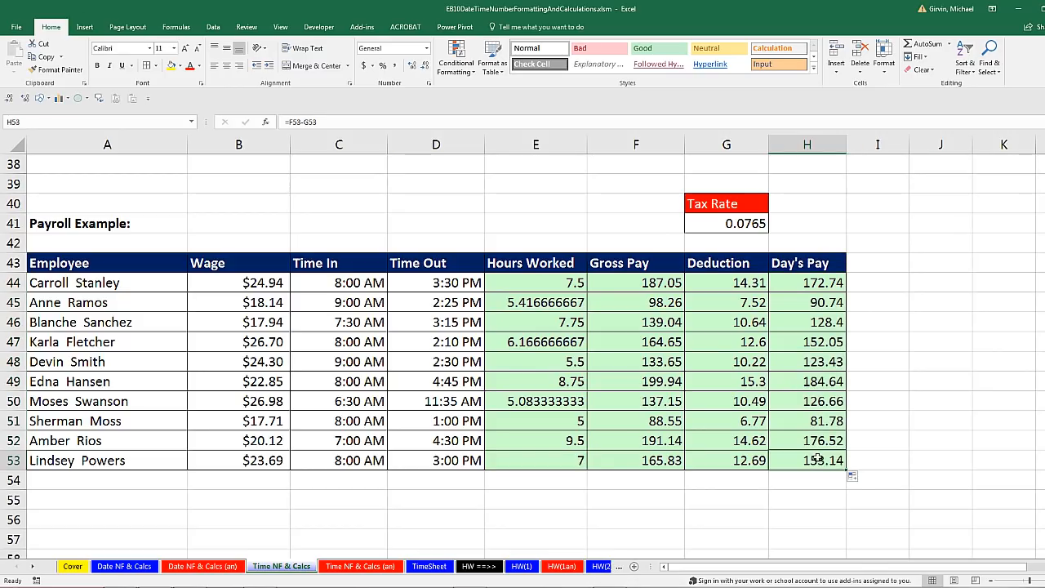
{"action": "key", "text": "F2"}
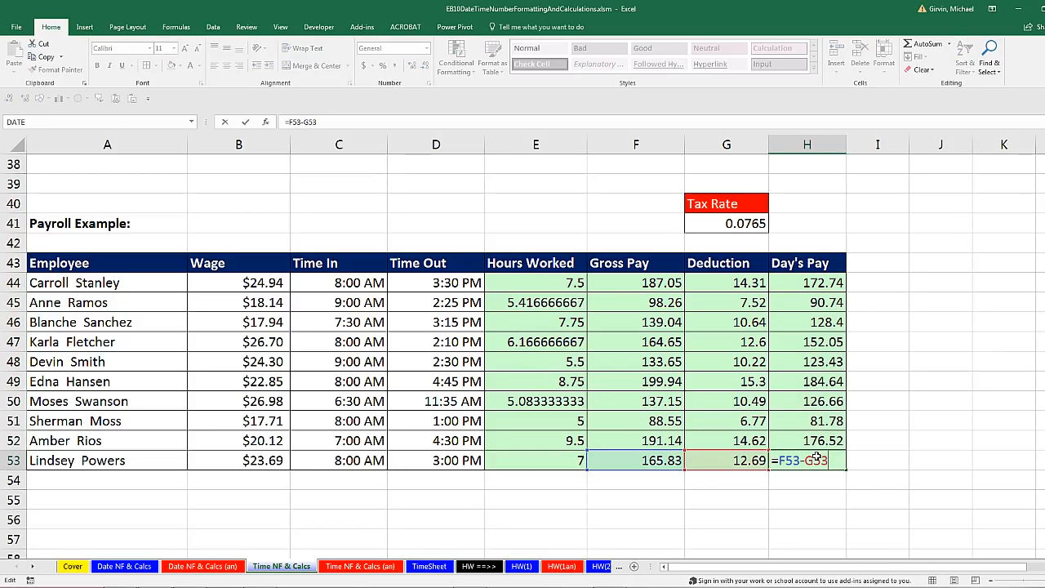
{"action": "key", "text": "Escape"}
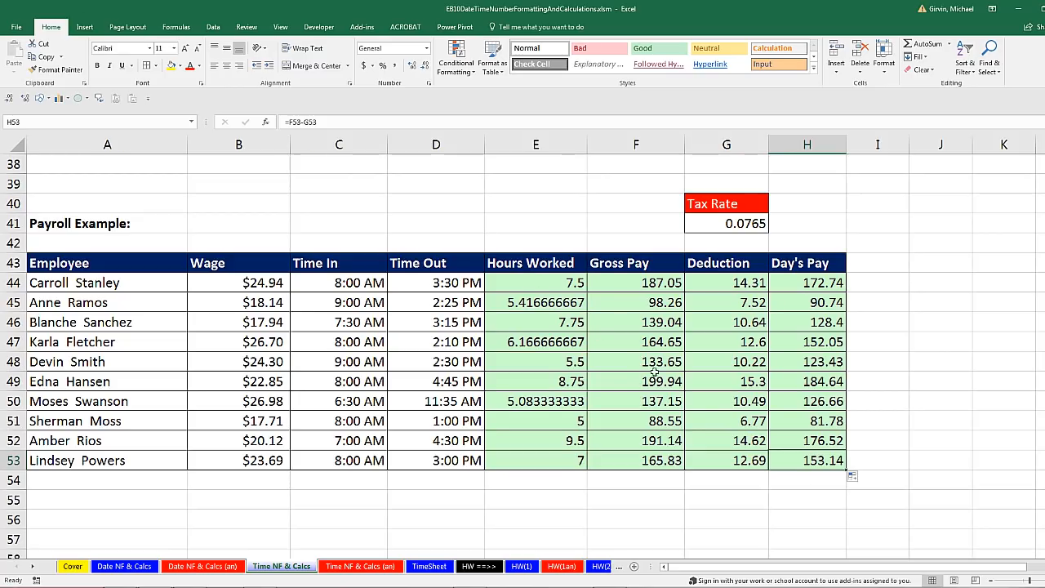
Review the Hours Worked, Gross Pay, Deduction and Day's Pay formulas in E44 through H44 one by one, leaving each unchanged
{"action": "double_click", "coordinate": [523, 282]}
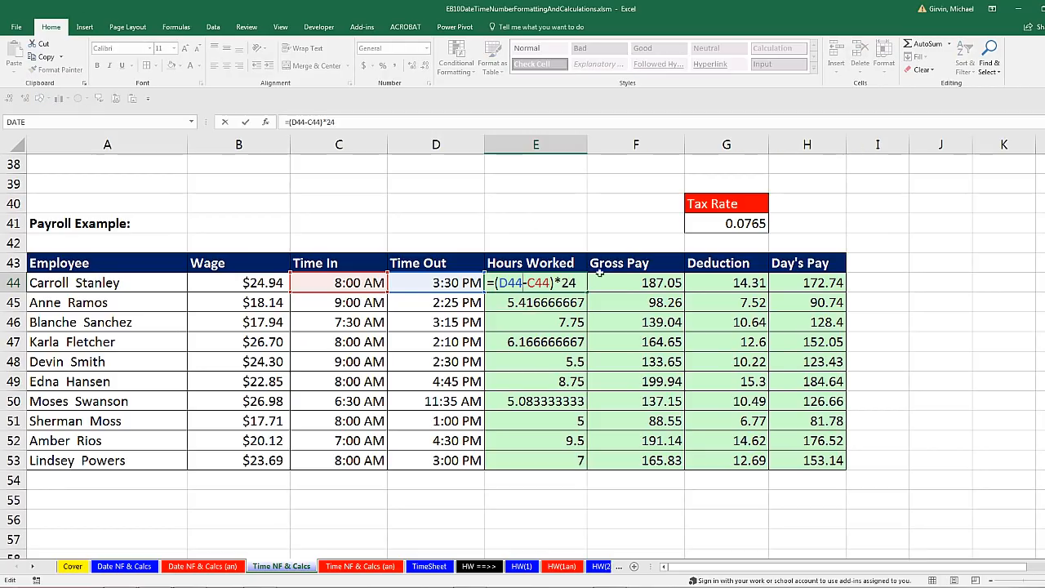
{"action": "key", "text": "Escape"}
{"action": "double_click", "coordinate": [637, 279]}
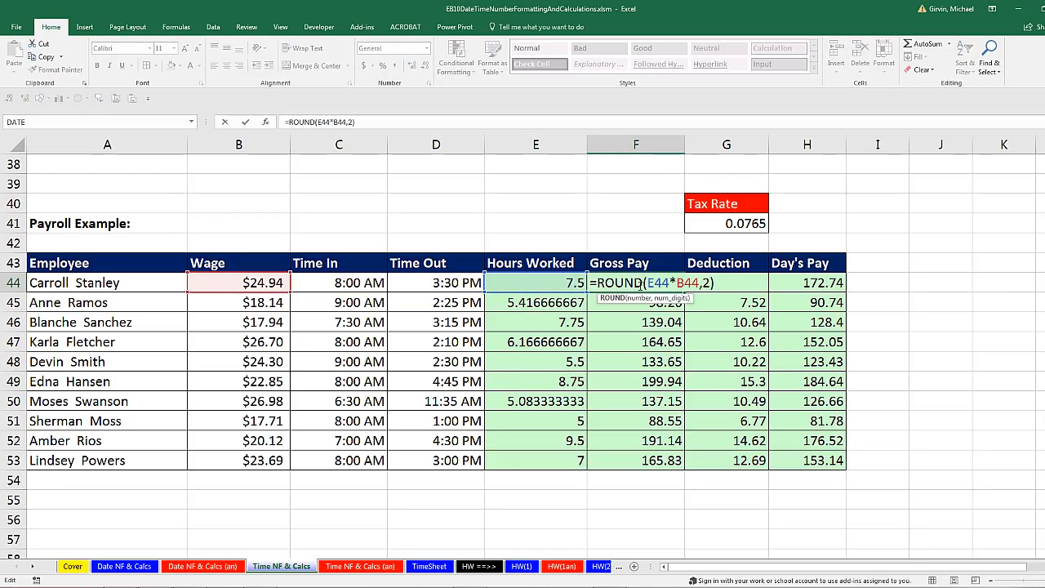
{"action": "key", "text": "Escape"}
{"action": "double_click", "coordinate": [702, 283]}
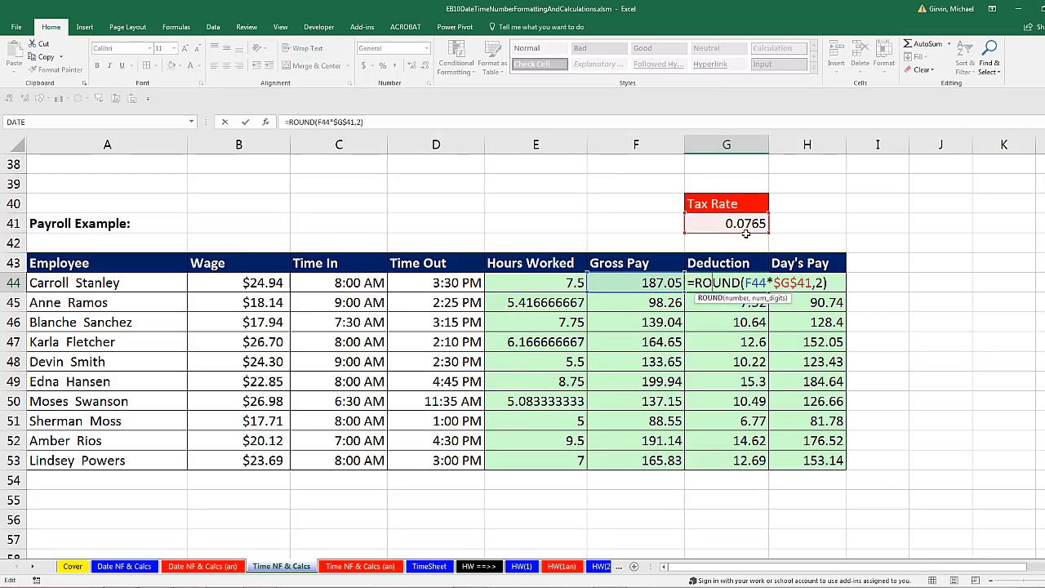
{"action": "key", "text": "Escape"}
{"action": "double_click", "coordinate": [803, 282]}
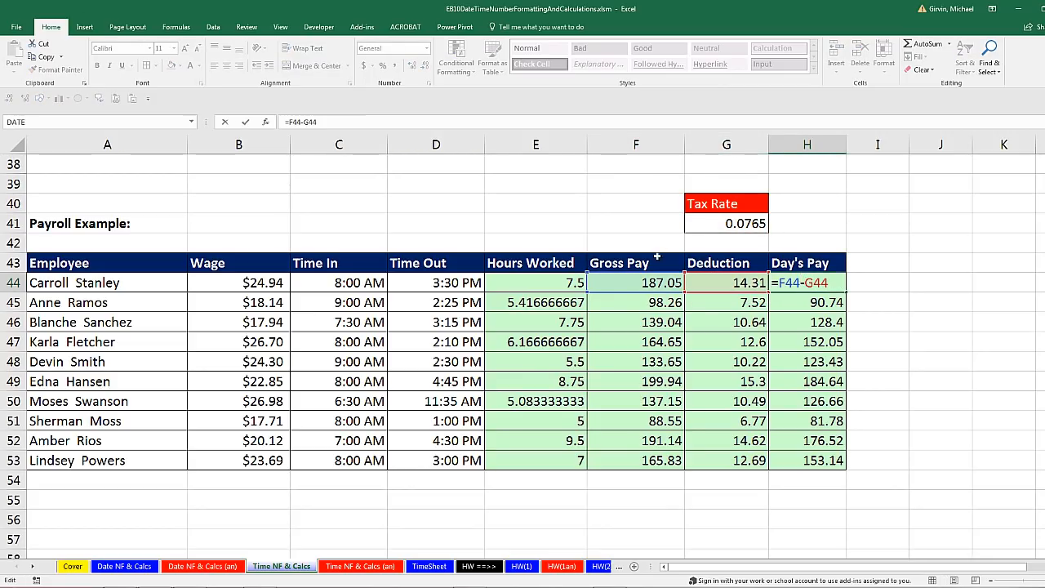
{"action": "key", "text": "Escape"}
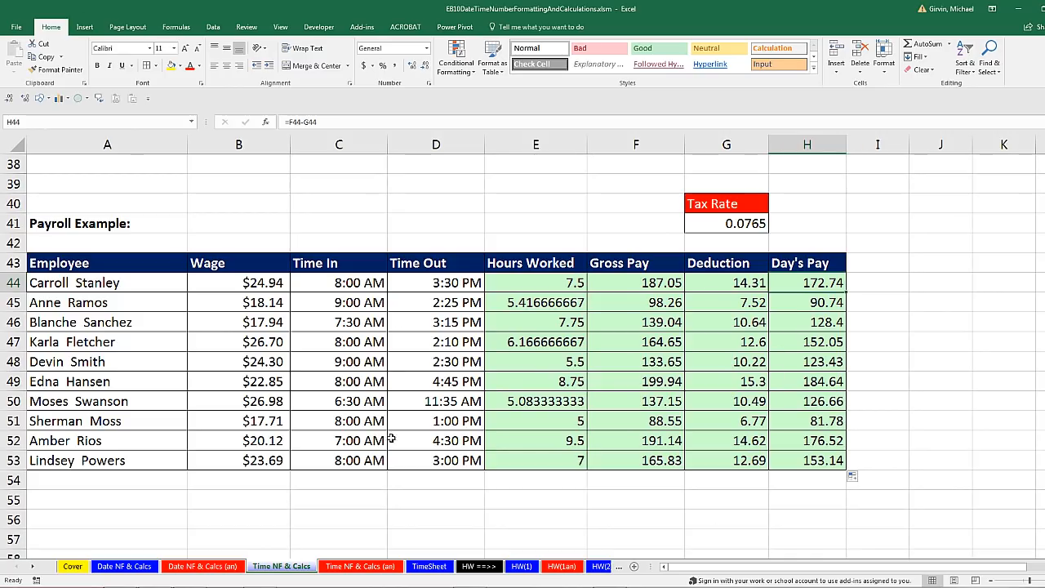
Review the hours worked, homework tracker and time serial number examples above the payroll table, back to the start of the sheet
{"action": "scroll", "coordinate": [398, 448], "scroll_direction": "up", "scroll_amount": 6}
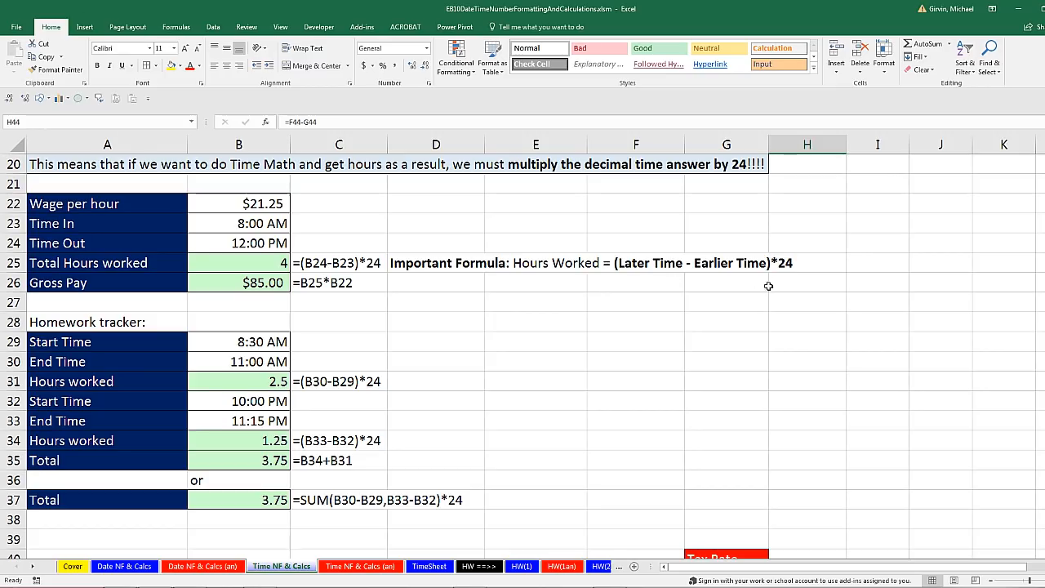
{"action": "scroll", "coordinate": [536, 376], "scroll_direction": "up", "scroll_amount": 4}
{"action": "scroll", "coordinate": [532, 380], "scroll_direction": "up", "scroll_amount": 3}
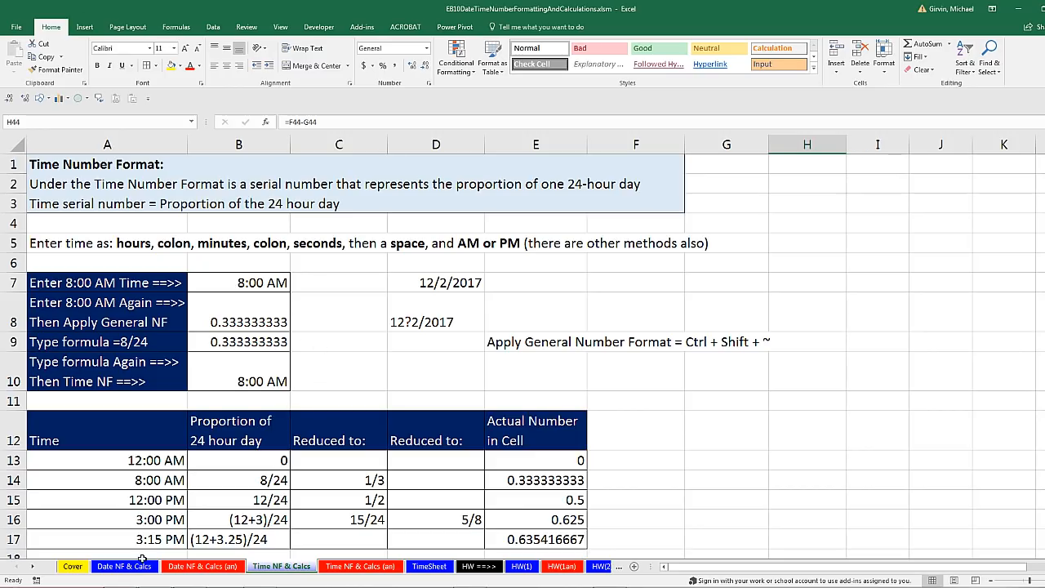
Review the invoice, due date, project days and loan maturity formulas and their notes on the Date NF & Calcs sheet
{"action": "left_click", "coordinate": [114, 567]}
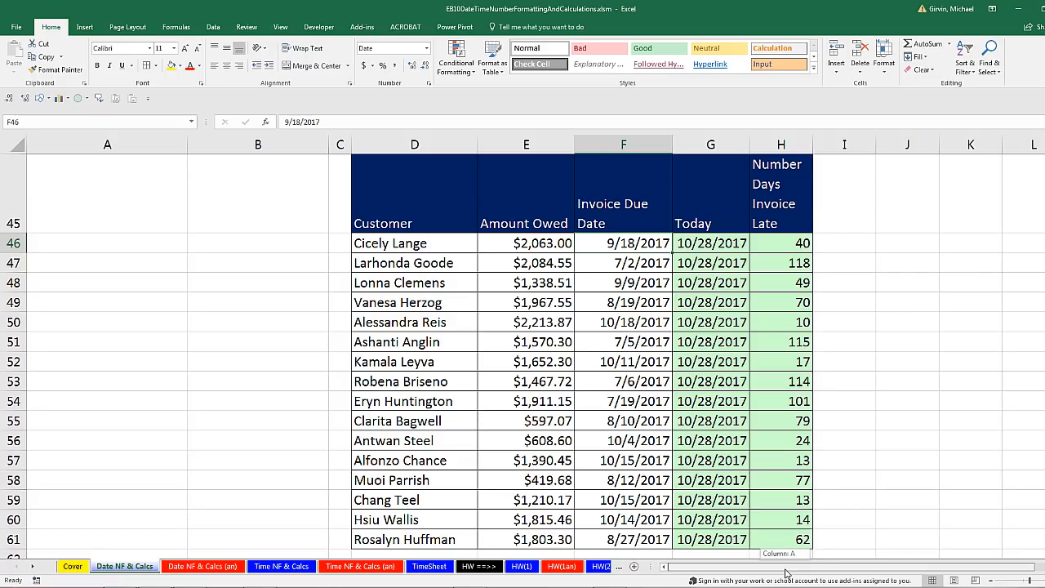
{"action": "scroll", "coordinate": [338, 450], "scroll_direction": "up", "scroll_amount": 6}
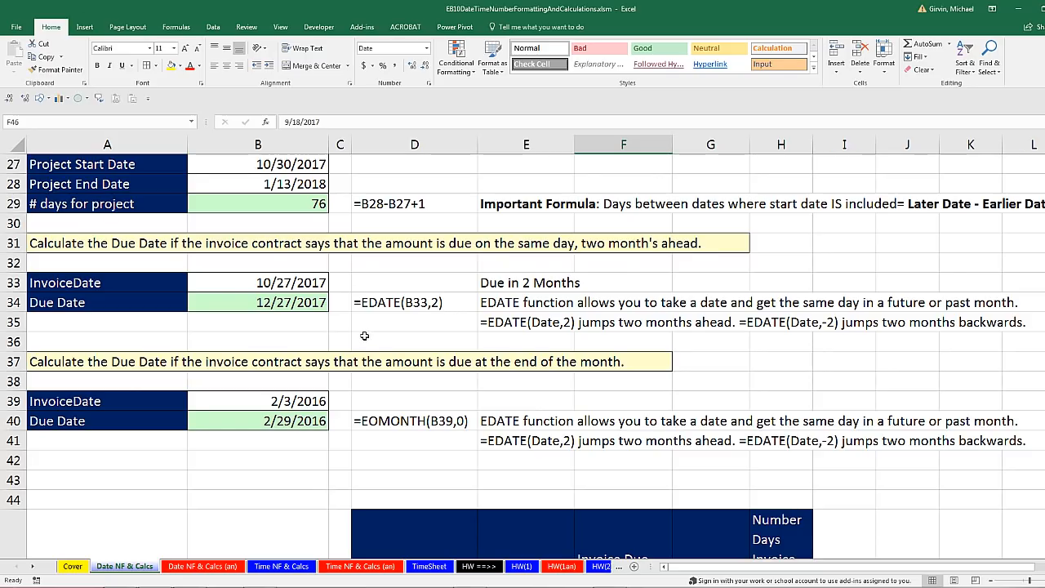
{"action": "scroll", "coordinate": [365, 333], "scroll_direction": "up", "scroll_amount": 4}
{"action": "scroll", "coordinate": [364, 335], "scroll_direction": "up", "scroll_amount": 1}
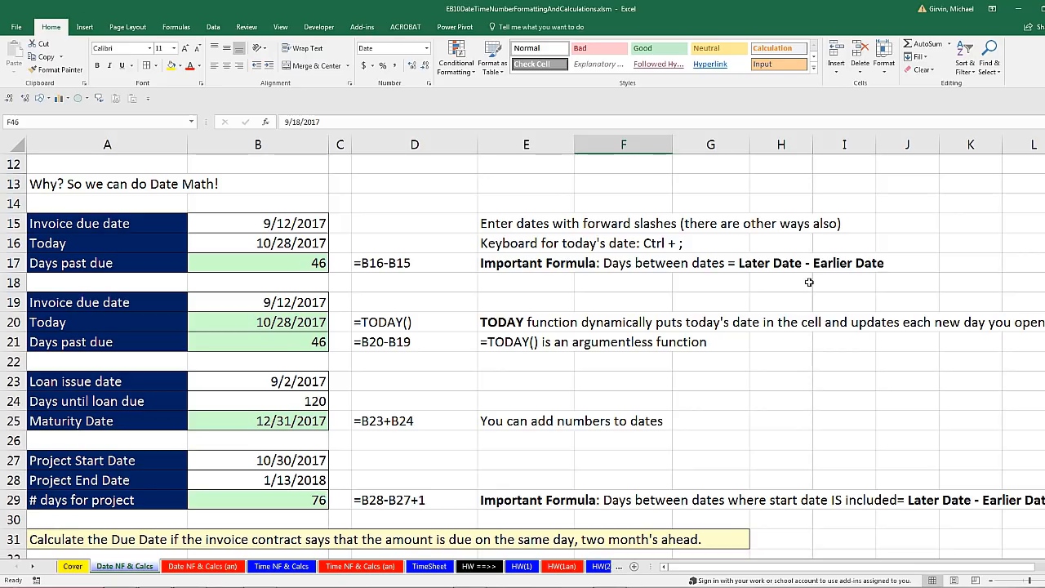
{"action": "left_click_drag", "start_coordinate": [837, 572], "coordinate": [853, 572]}
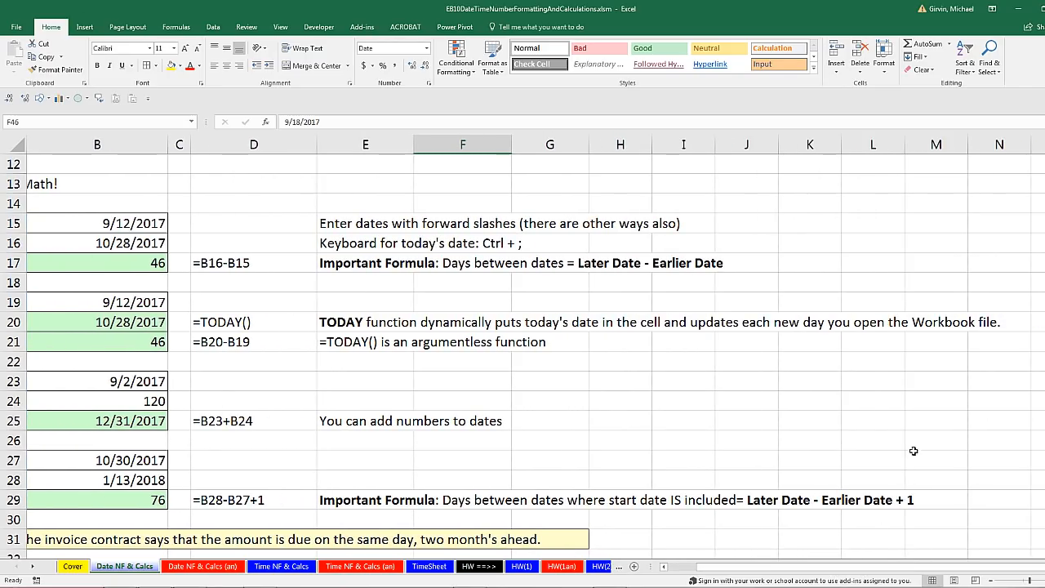
{"action": "left_click_drag", "start_coordinate": [856, 570], "coordinate": [837, 570]}
Examine the date serial number table in A8:B11, comparing the 1/1/1900 and 10/28/2017 dates with the actual numbers in the cells
{"action": "scroll", "coordinate": [275, 375], "scroll_direction": "up", "scroll_amount": 4}
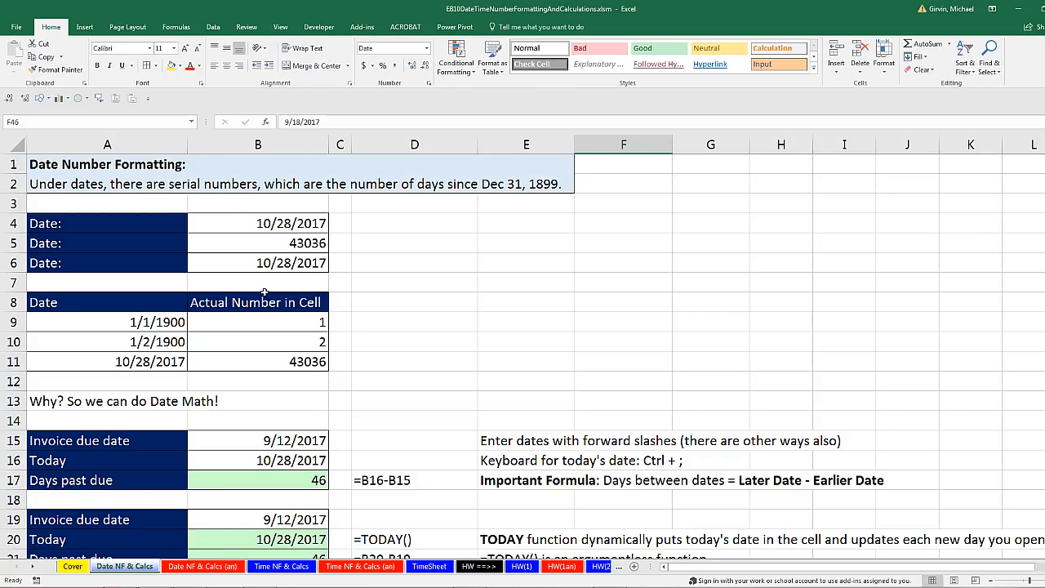
{"action": "left_click", "coordinate": [169, 326]}
{"action": "left_click", "coordinate": [260, 319]}
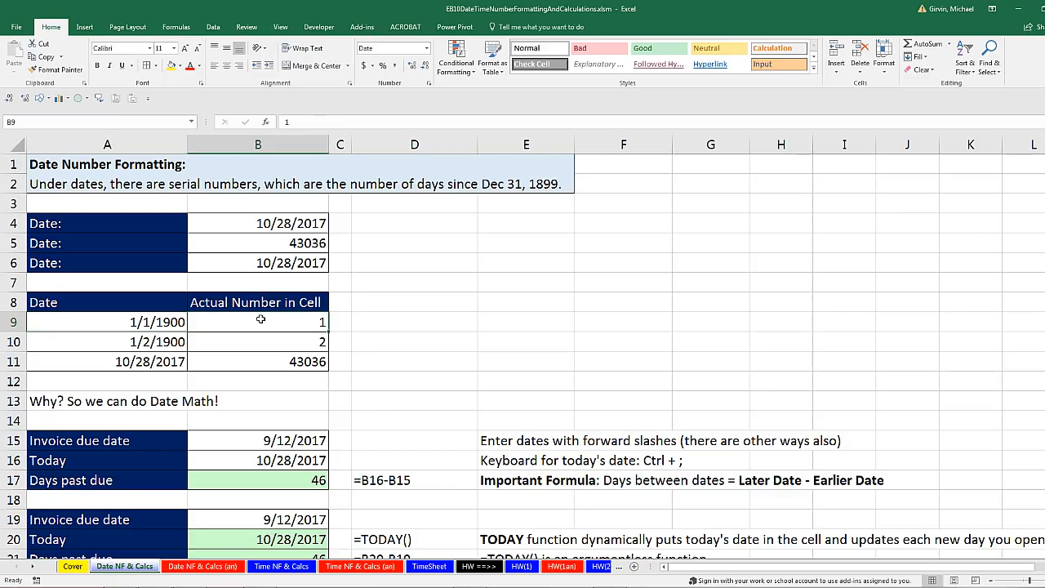
{"action": "left_click", "coordinate": [157, 363]}
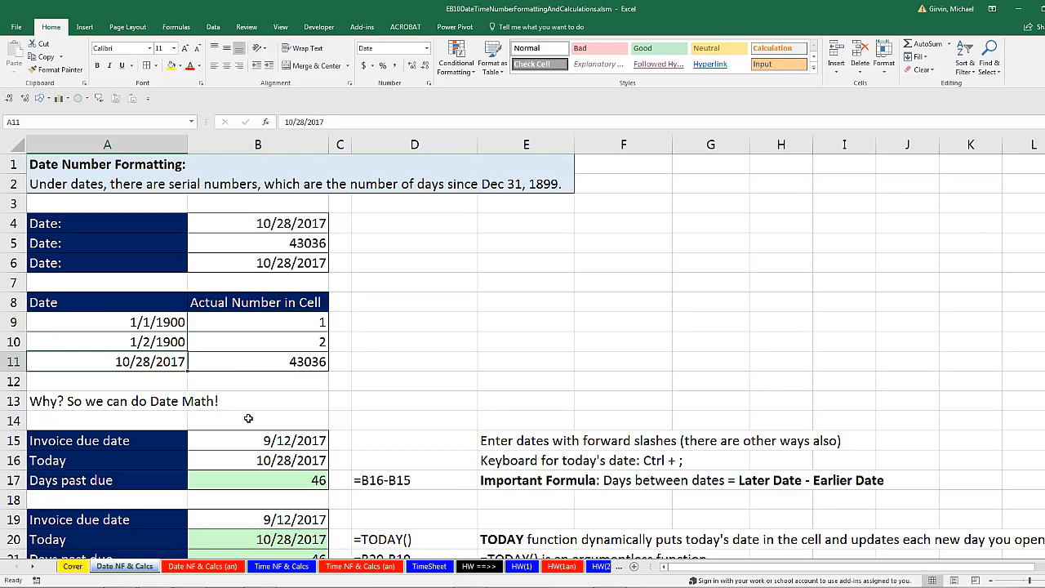